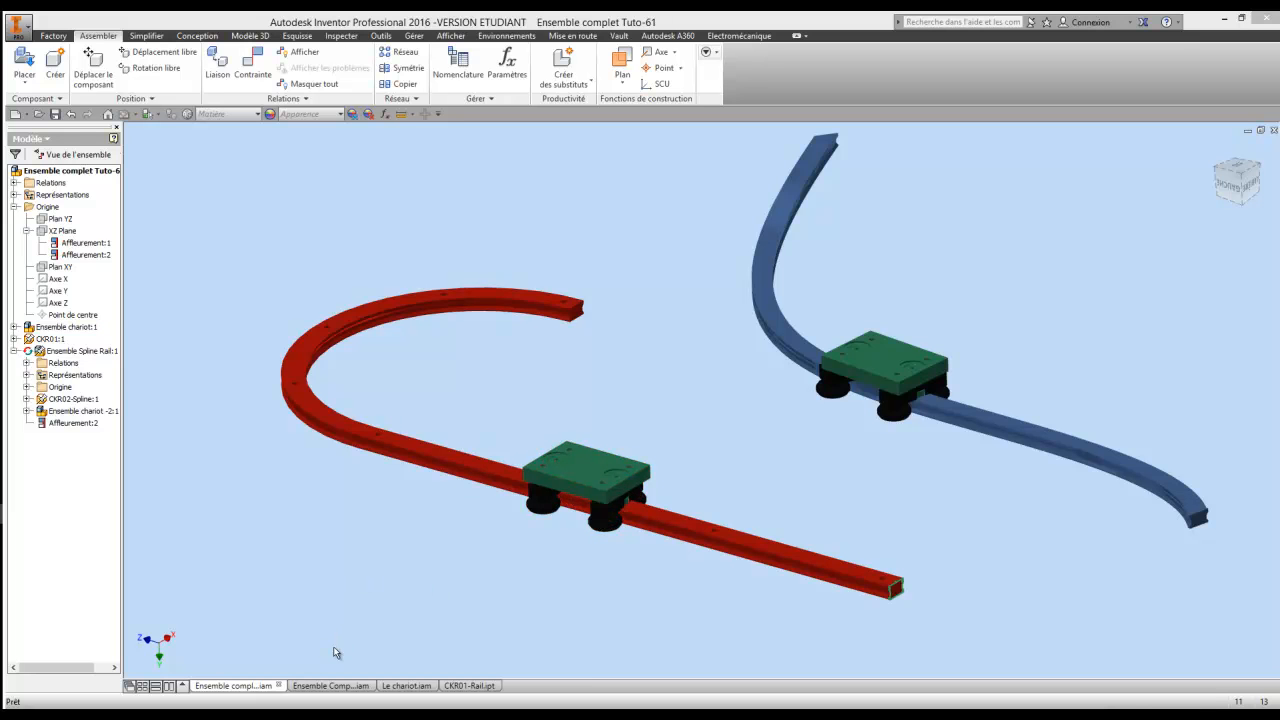
# - Switch to the Ensemble Complet Rail-Chariot assembly and identify its Le chariot and CKR01-Rail components in the model
pyautogui.click(330, 686)
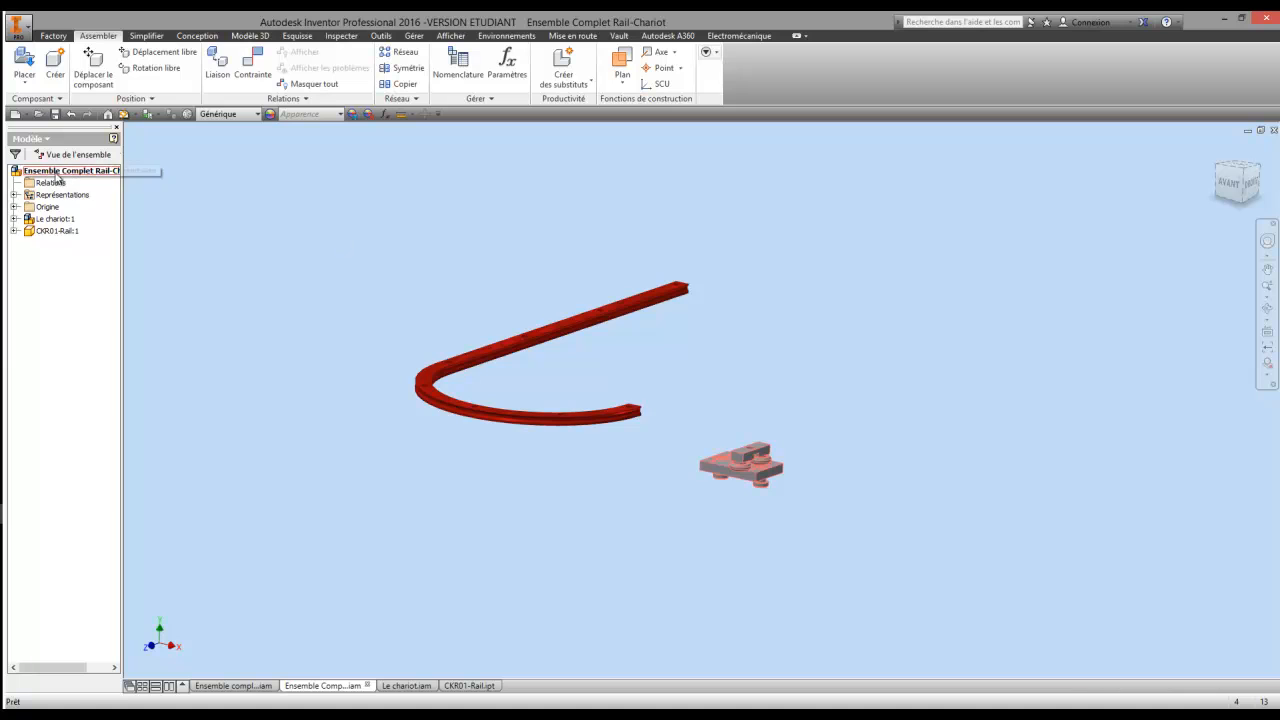
pyautogui.click(45, 220)
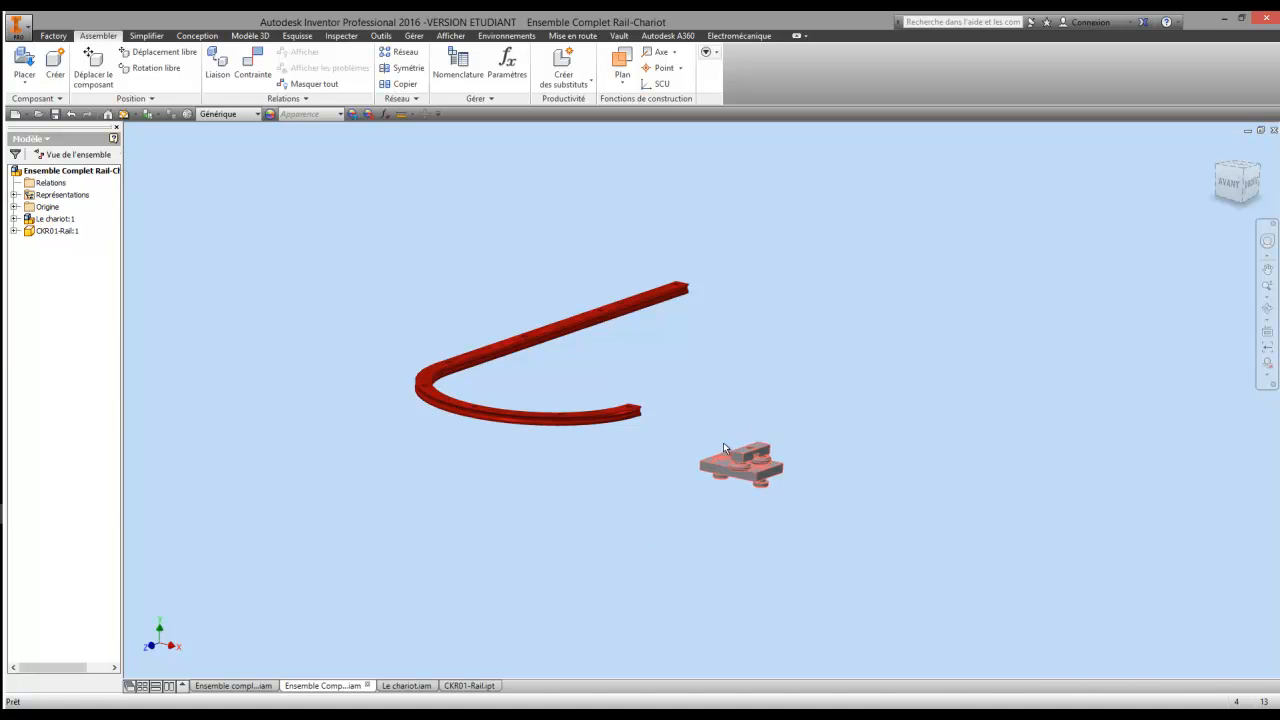
pyautogui.click(532, 384)
pyautogui.click(57, 231)
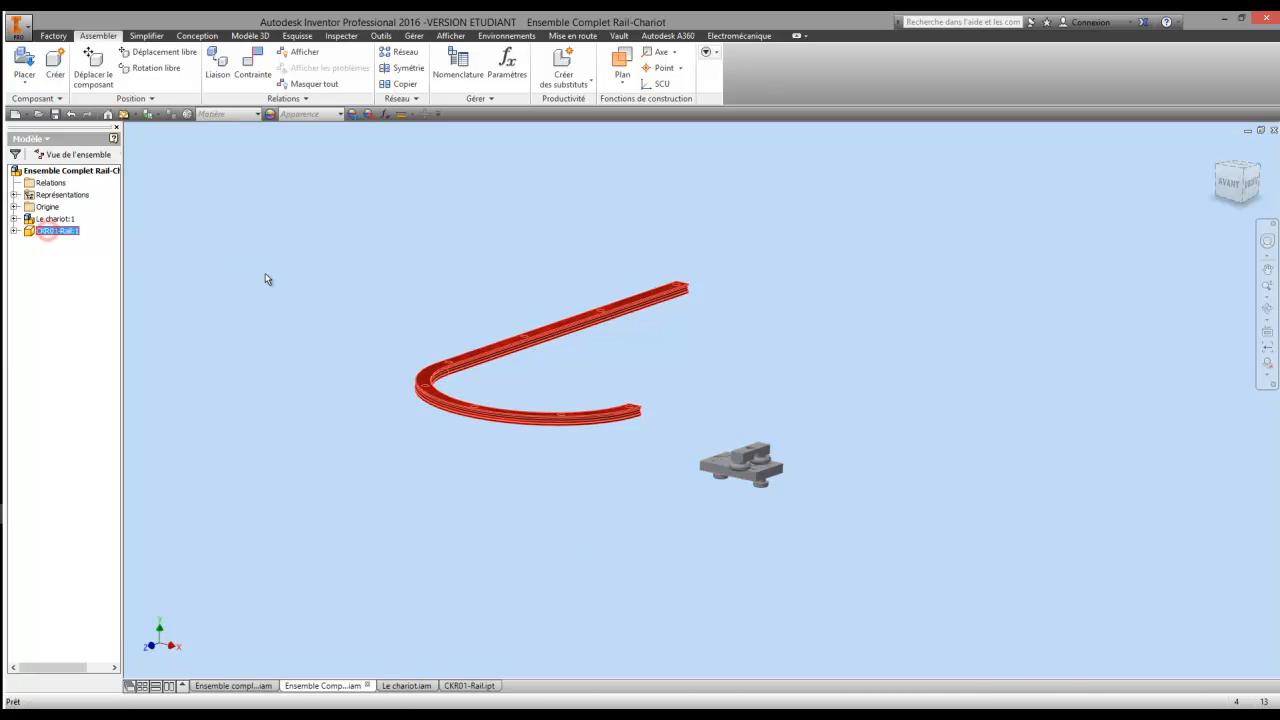
pyautogui.click(58, 218)
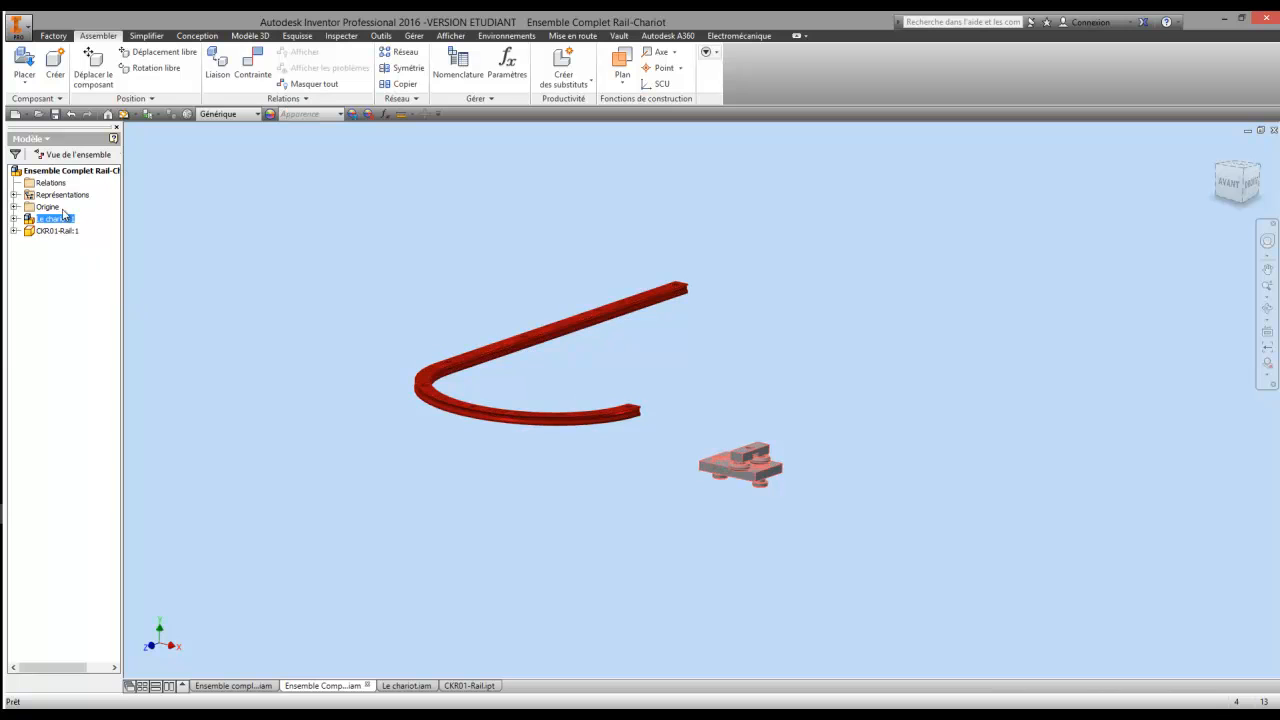
# - In the Le chariot assembly, copy the GCT01-180-45-2 roller block and paste a second instance beside the original
pyautogui.click(414, 688)
pyautogui.scroll(-2, 545, 426)
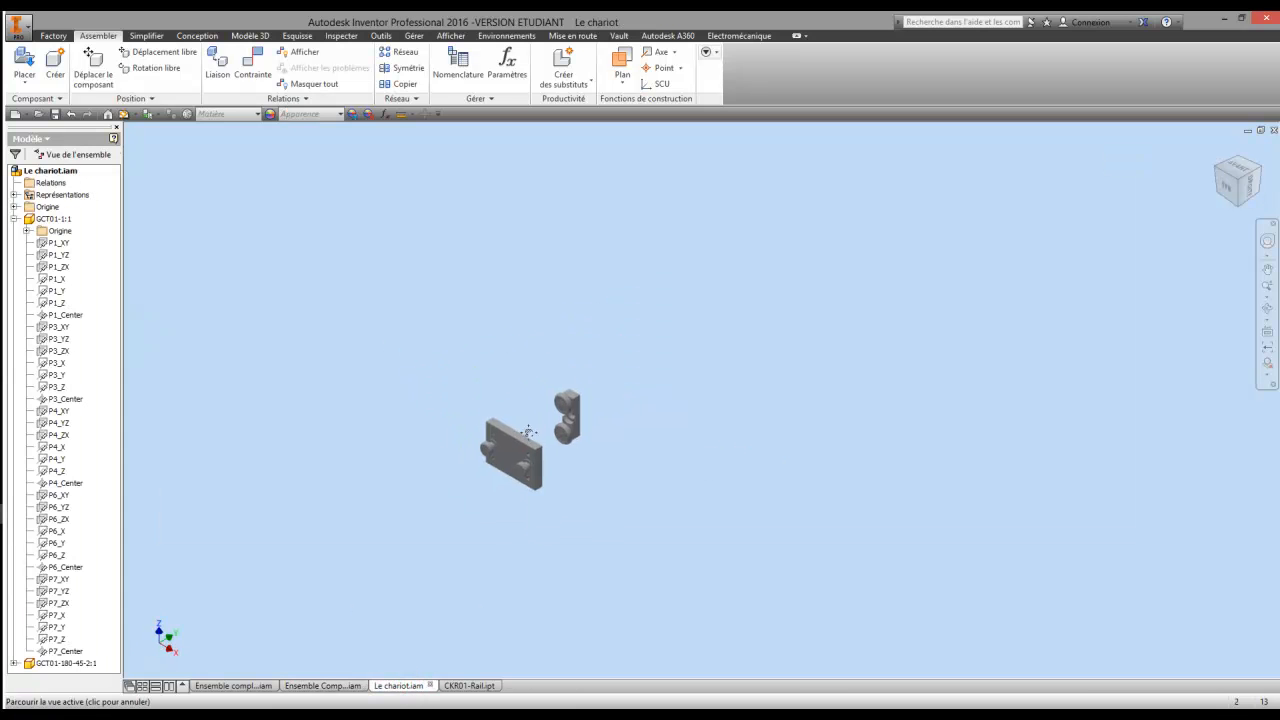
pyautogui.click(573, 408)
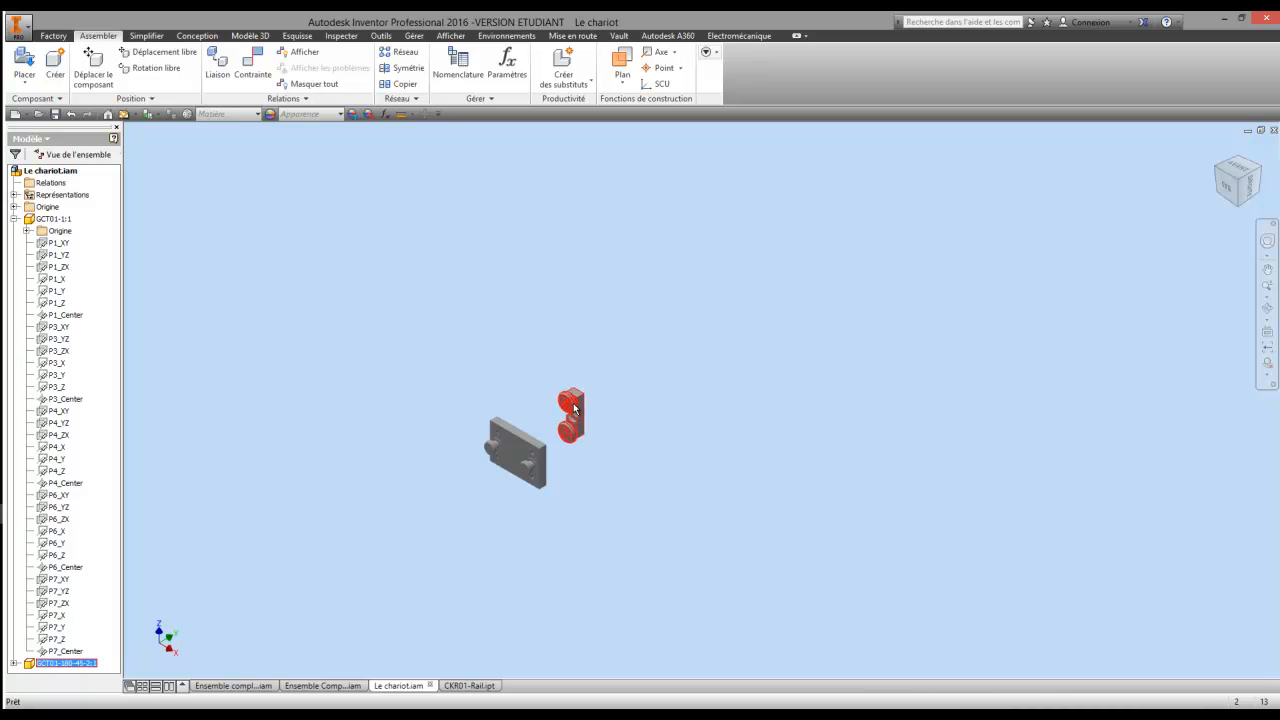
pyautogui.click(16, 219)
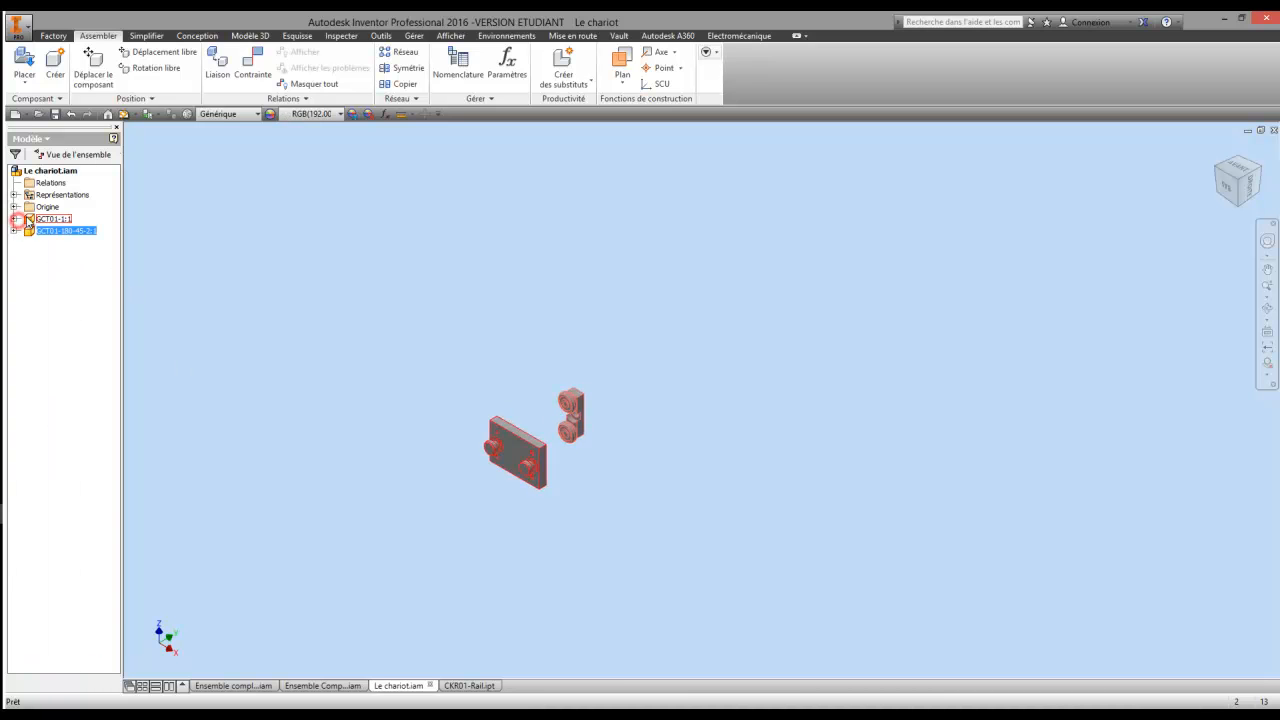
pyautogui.rightClick(57, 237)
pyautogui.click(86, 274)
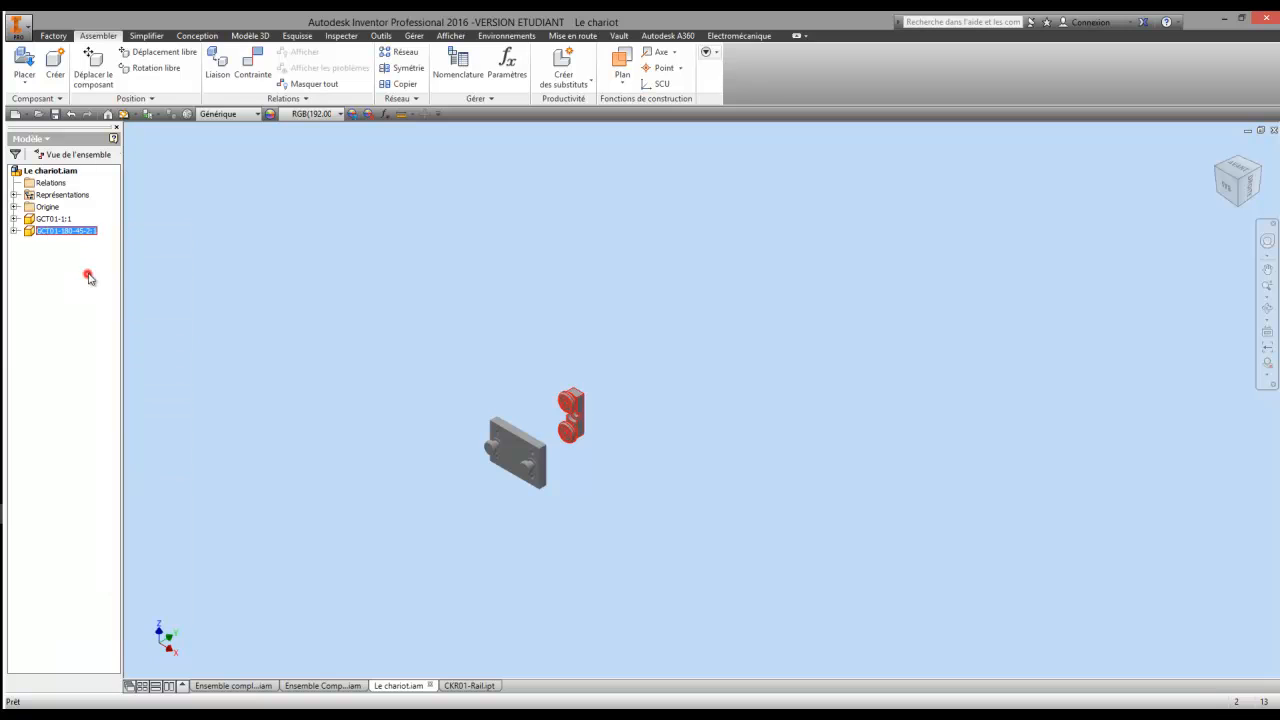
pyautogui.rightClick(421, 294)
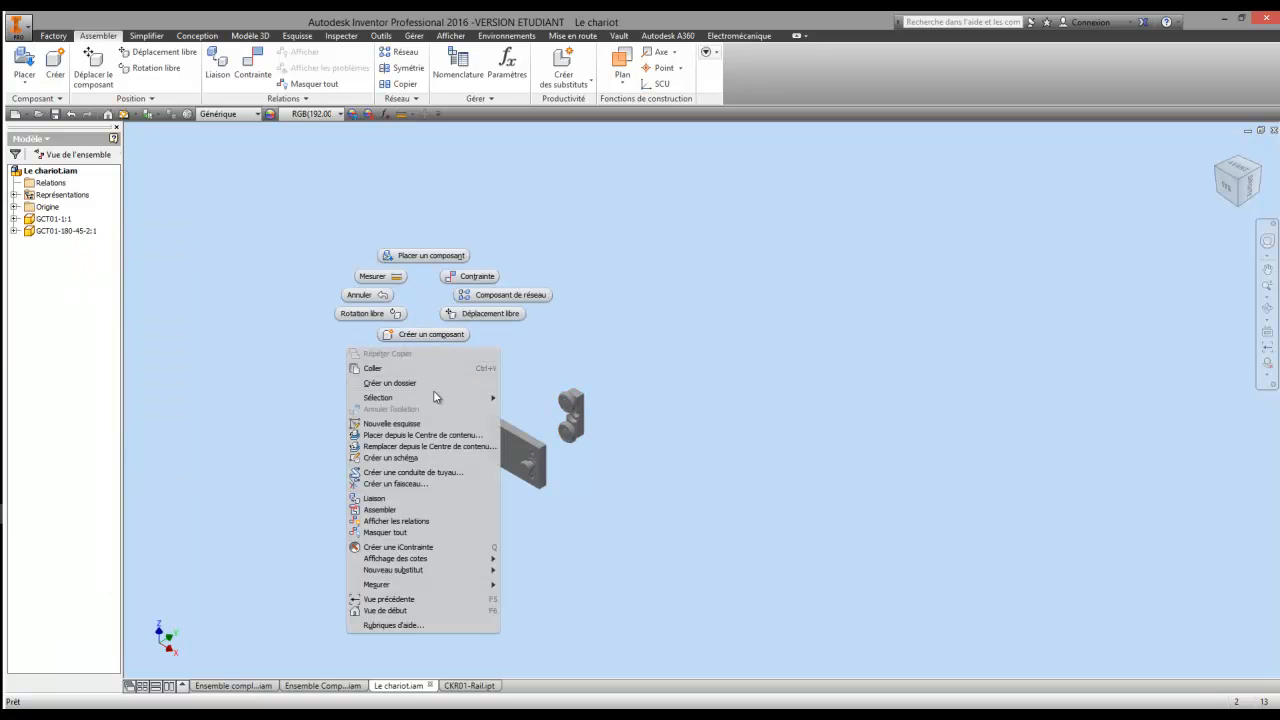
pyautogui.click(435, 376)
pyautogui.click(426, 370)
pyautogui.moveTo(440, 361); pyautogui.dragTo(536, 379)
# - Apply an Insert constraint with 0 mm offset between one roller block's hole and the pin base at one end of the plate
pyautogui.scroll(-3, 586, 371)
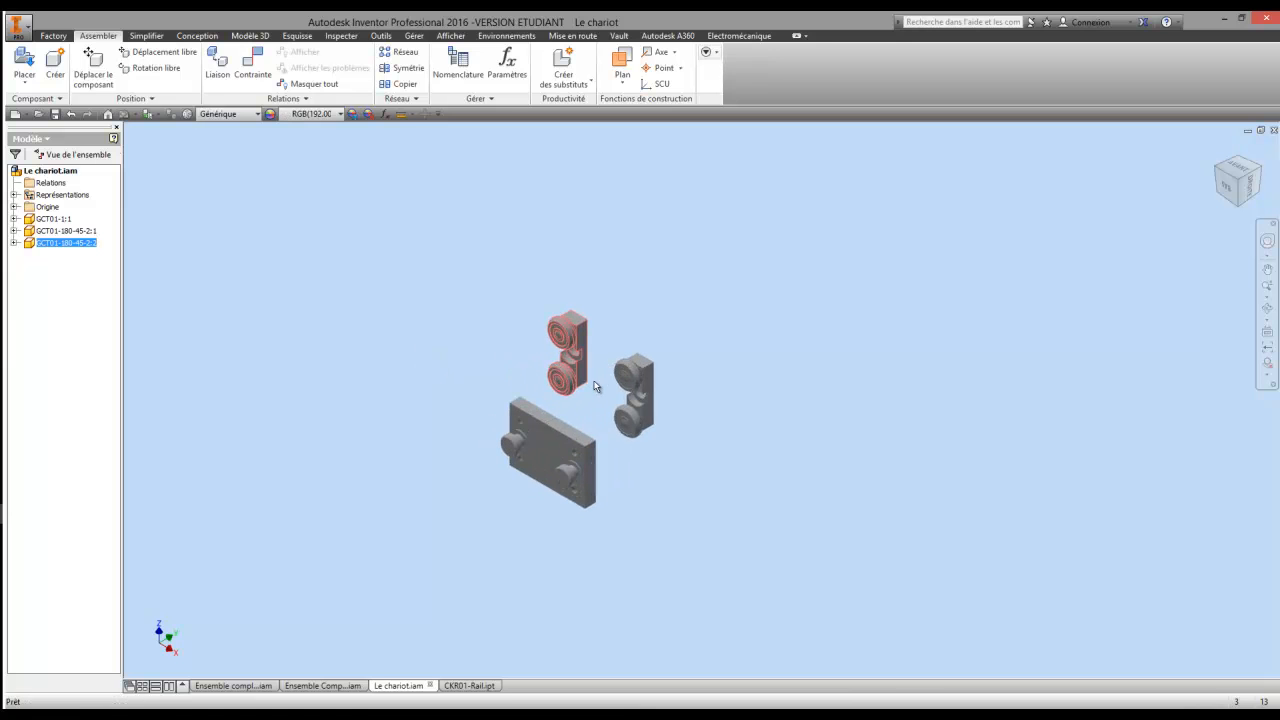
pyautogui.scroll(-3, 600, 390)
pyautogui.scroll(-1, 640, 355)
pyautogui.keyDown('shift'); pyautogui.moveTo(662, 336); pyautogui.dragTo(587, 396, button='middle'); pyautogui.keyUp('shift')
pyautogui.rightClick(586, 397)
pyautogui.click(508, 397)
pyautogui.click(253, 65)
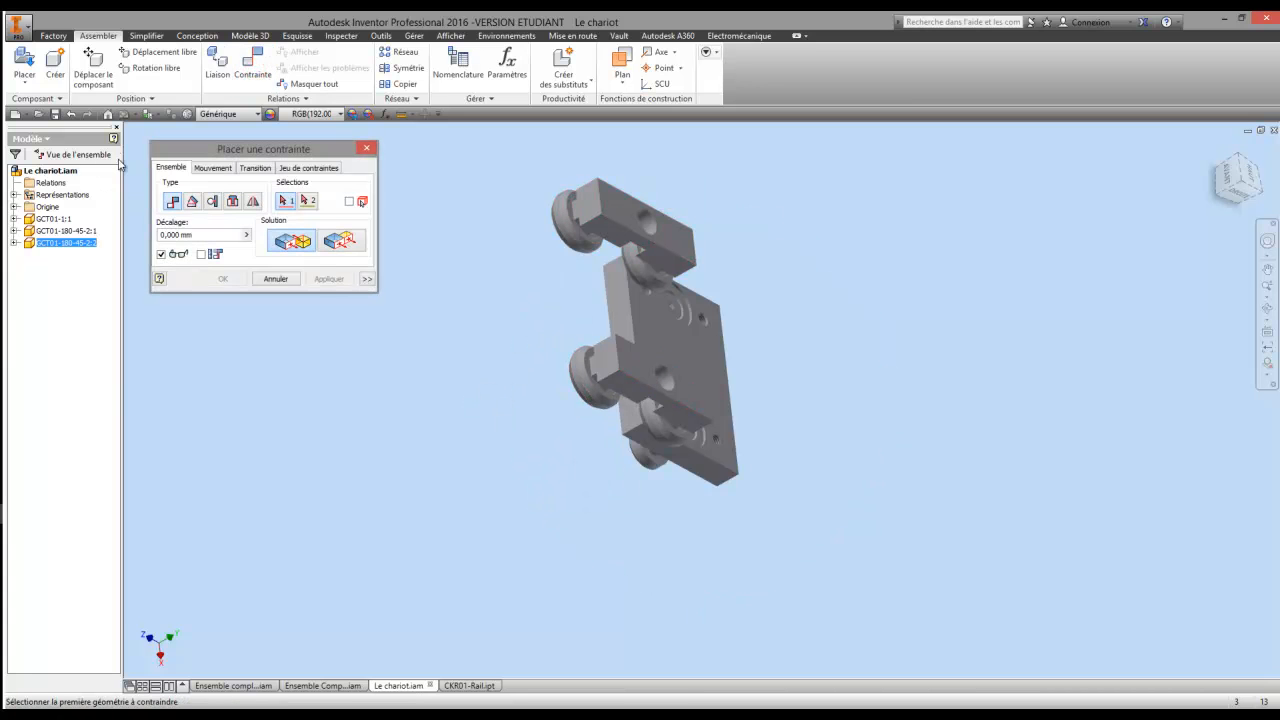
pyautogui.click(232, 202)
pyautogui.click(665, 380)
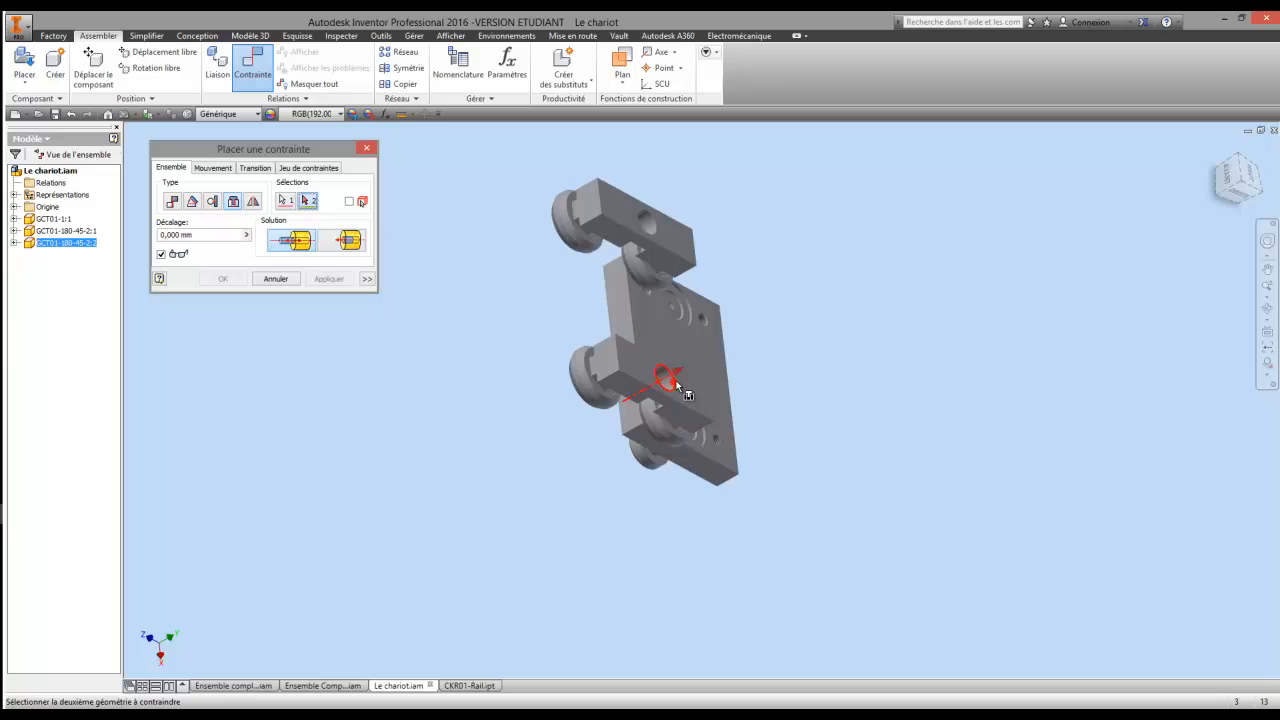
pyautogui.click(1267, 320)
pyautogui.click(1170, 331)
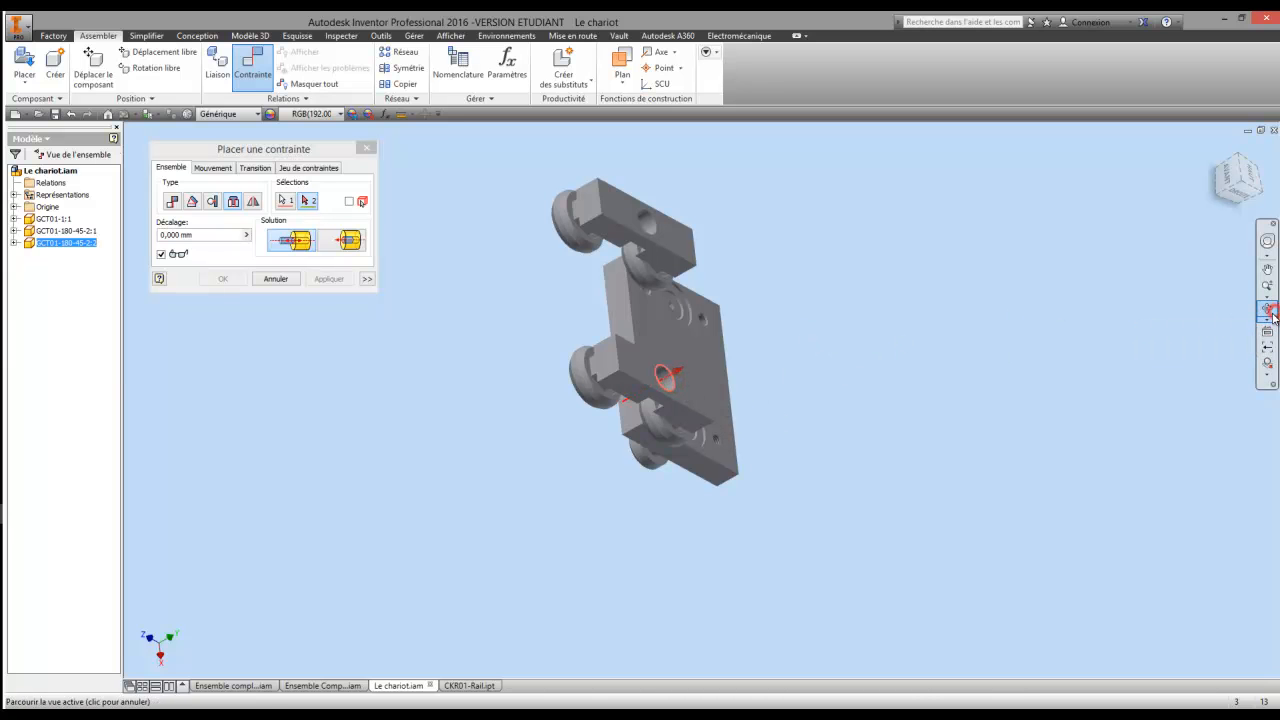
pyautogui.moveTo(877, 354); pyautogui.dragTo(785, 362)
pyautogui.rightClick(727, 391)
pyautogui.click(634, 392)
pyautogui.scroll(-5, 599, 462)
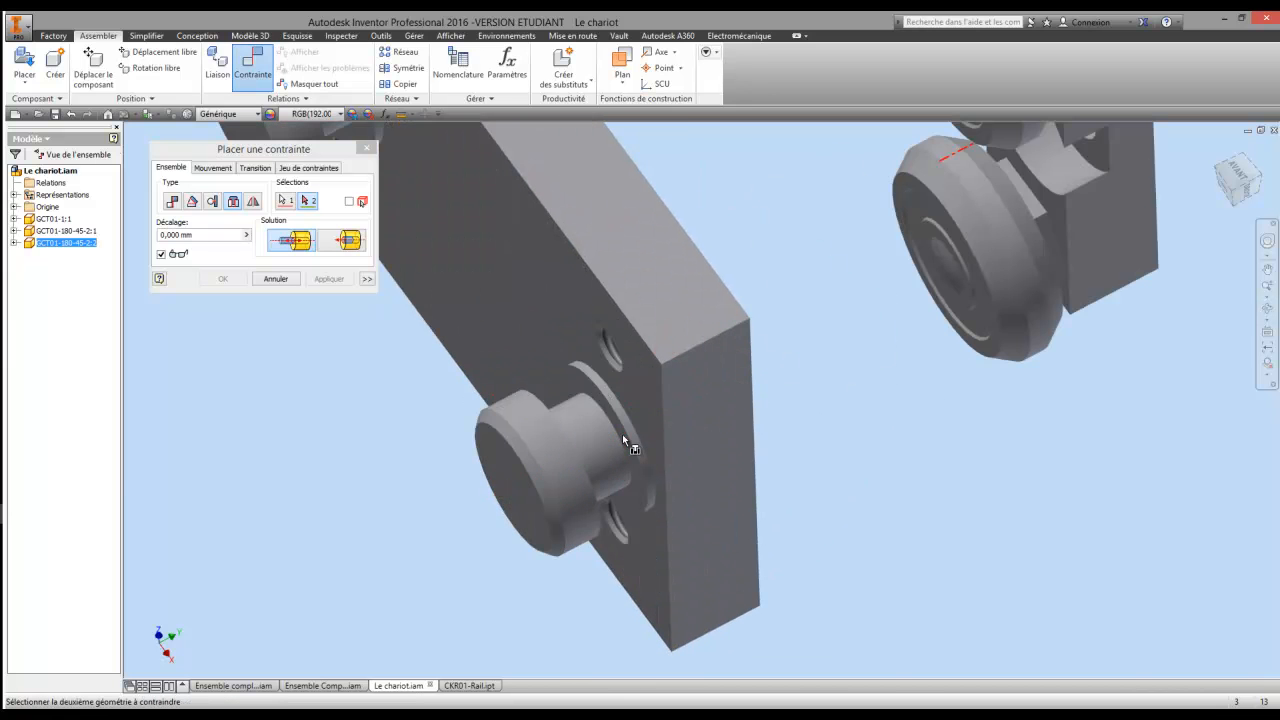
pyautogui.click(622, 440)
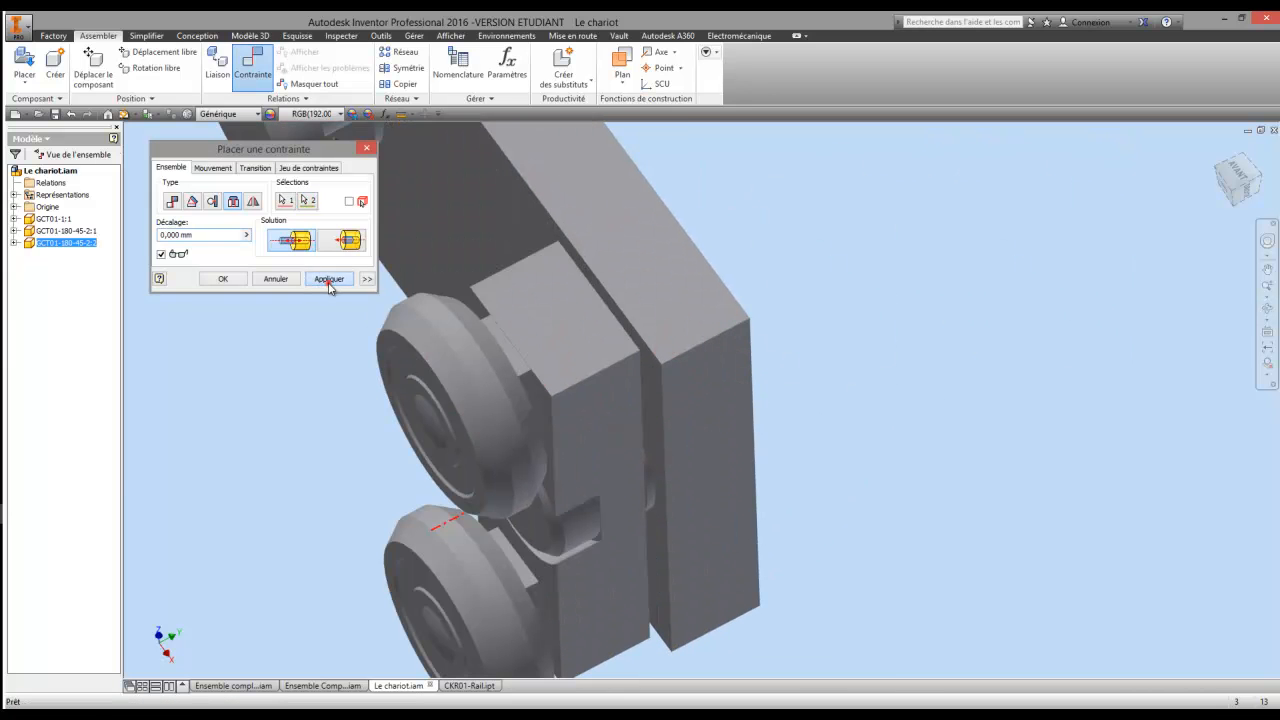
pyautogui.click(329, 279)
# - Insert the remaining roller block's hole onto the pin at the plate's other end with 0 mm offset
pyautogui.scroll(5, 772, 306)
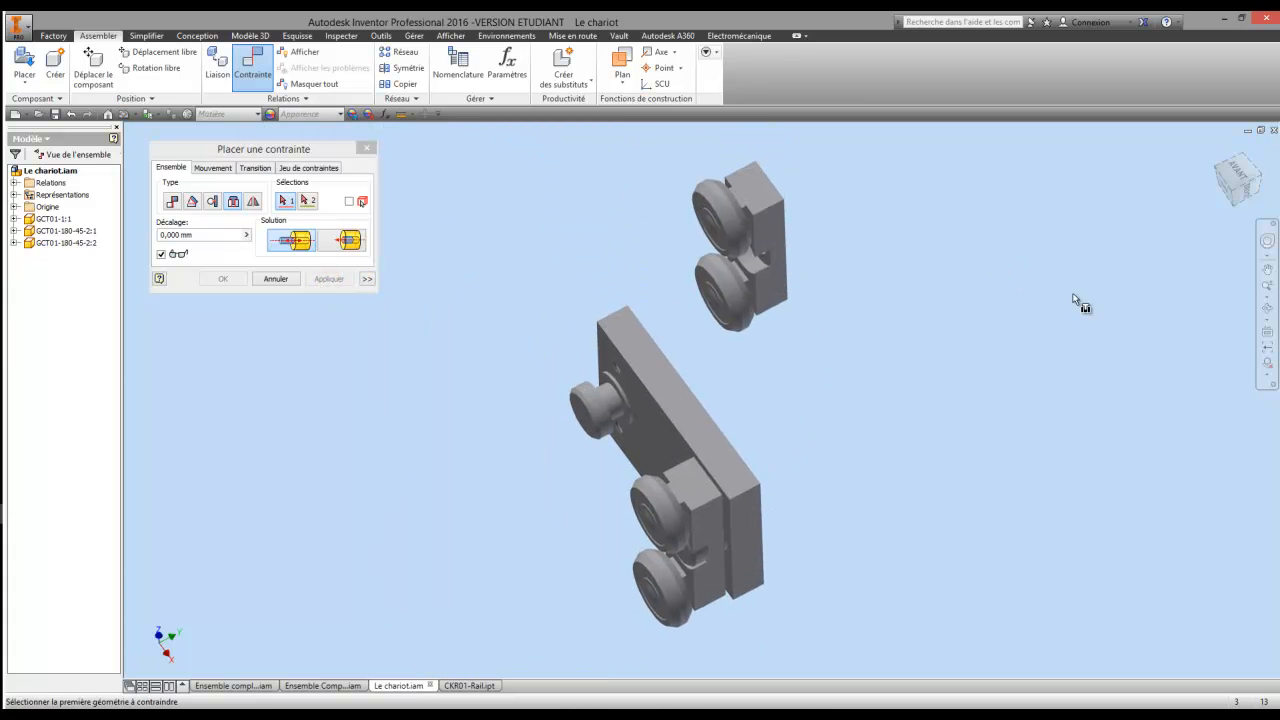
pyautogui.click(1265, 313)
pyautogui.moveTo(786, 400); pyautogui.dragTo(757, 430)
pyautogui.rightClick(756, 426)
pyautogui.click(662, 425)
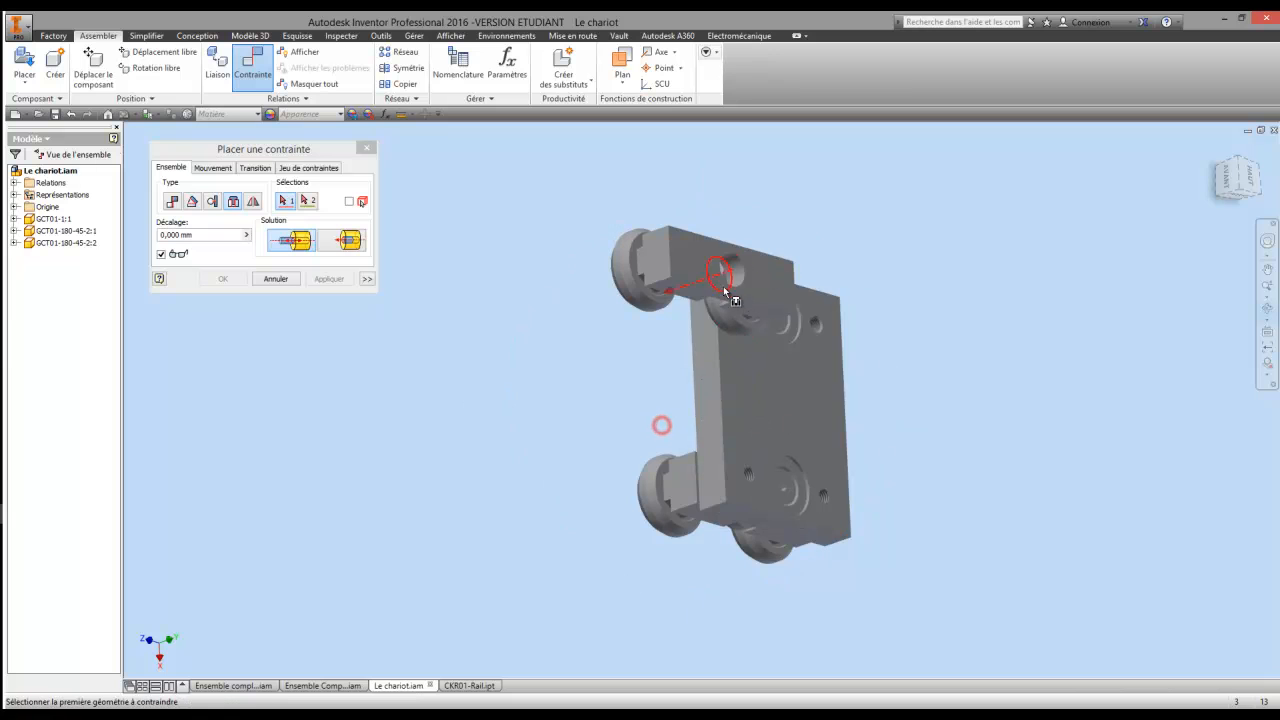
pyautogui.click(724, 279)
pyautogui.click(1265, 310)
pyautogui.moveTo(884, 370); pyautogui.dragTo(811, 391)
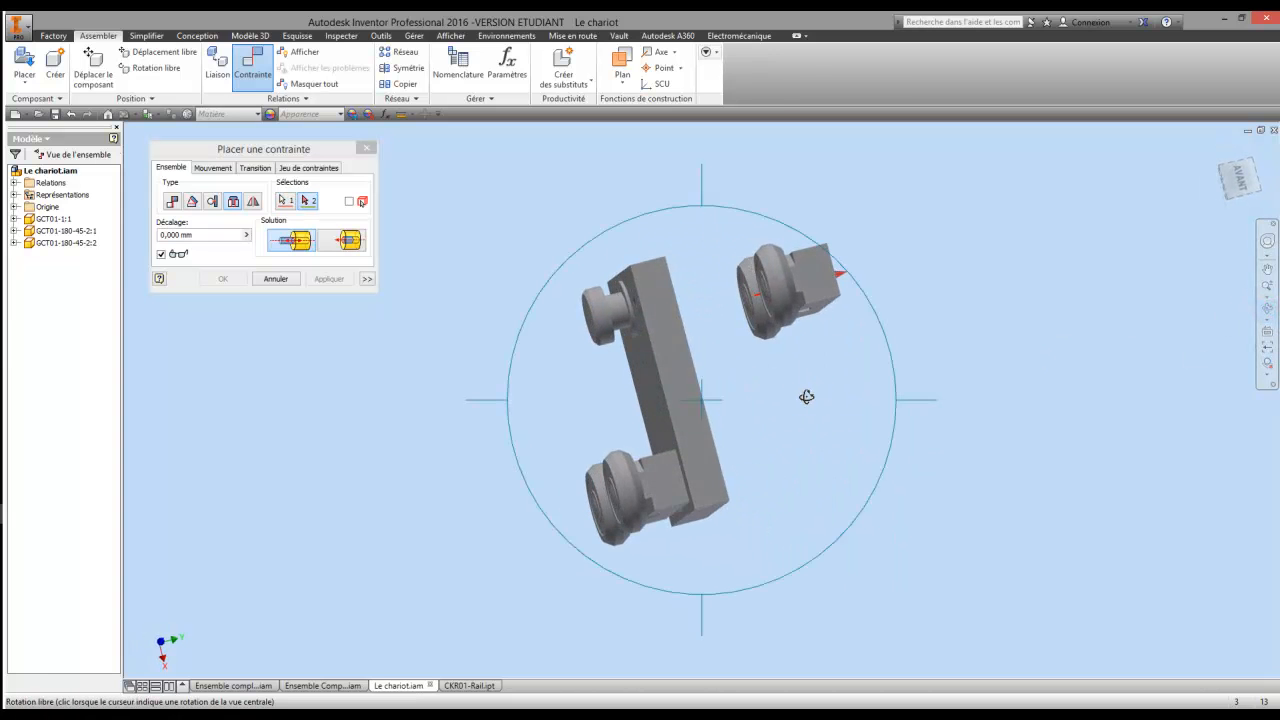
pyautogui.rightClick(802, 397)
pyautogui.click(723, 402)
pyautogui.scroll(-5, 617, 322)
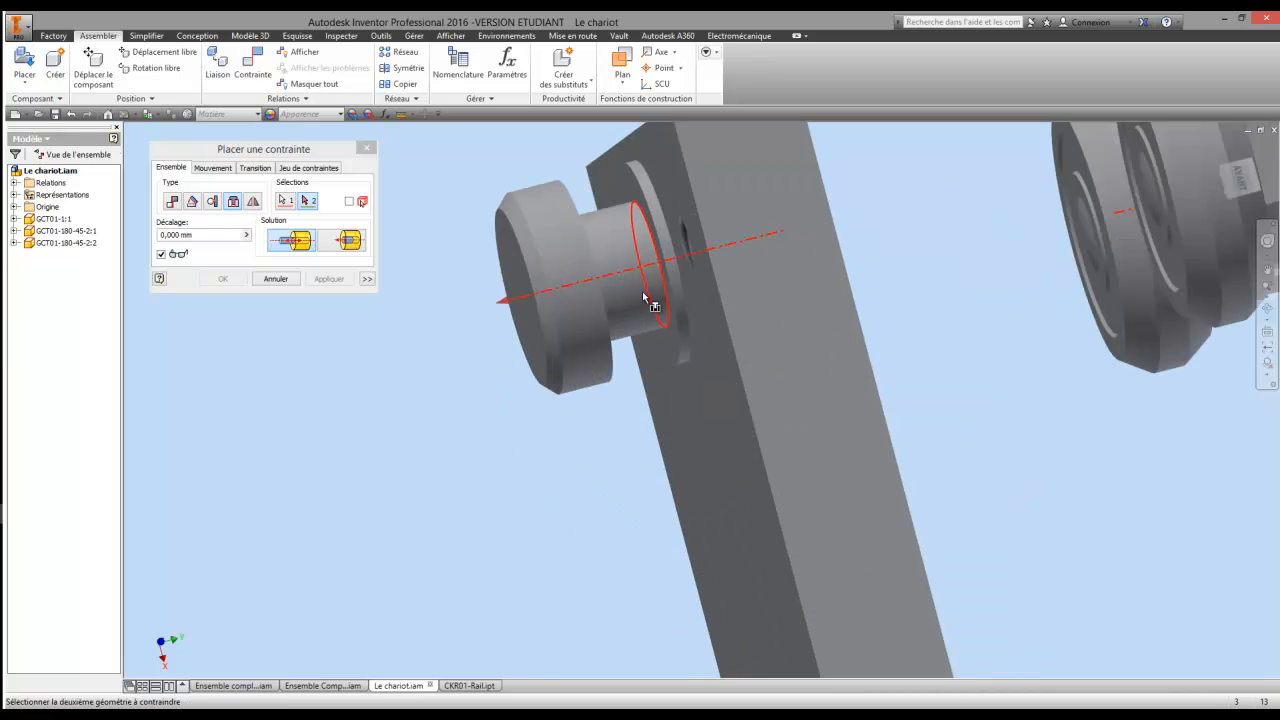
pyautogui.click(657, 289)
pyautogui.scroll(3, 555, 352)
pyautogui.click(217, 276)
# - Open the GCT01-1 plate component from the assembly in its own part window
pyautogui.scroll(3, 415, 396)
pyautogui.moveTo(425, 392); pyautogui.dragTo(550, 327, button='middle')
pyautogui.press('F4')
pyautogui.moveTo(590, 356); pyautogui.dragTo(546, 346)
pyautogui.moveTo(529, 267); pyautogui.dragTo(542, 413)
pyautogui.moveTo(634, 396); pyautogui.dragTo(592, 432, button='middle')
pyautogui.rightClick(591, 430)
pyautogui.click(508, 431)
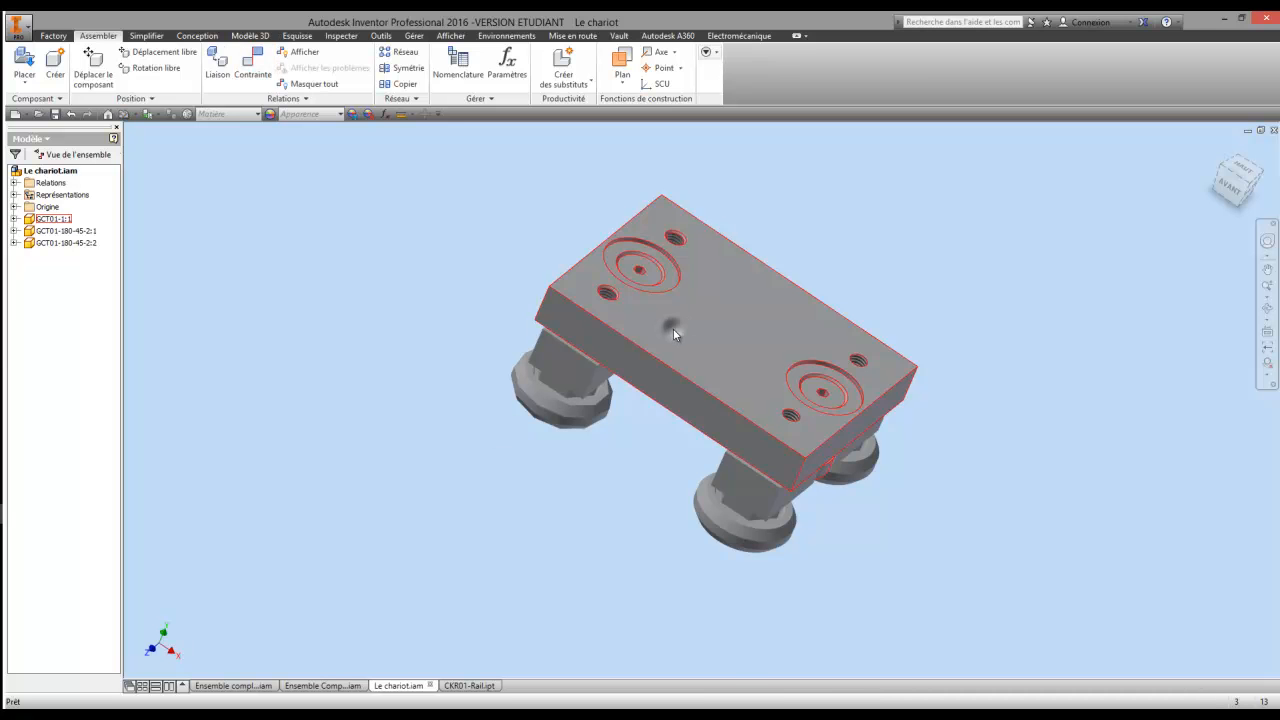
pyautogui.rightClick(673, 330)
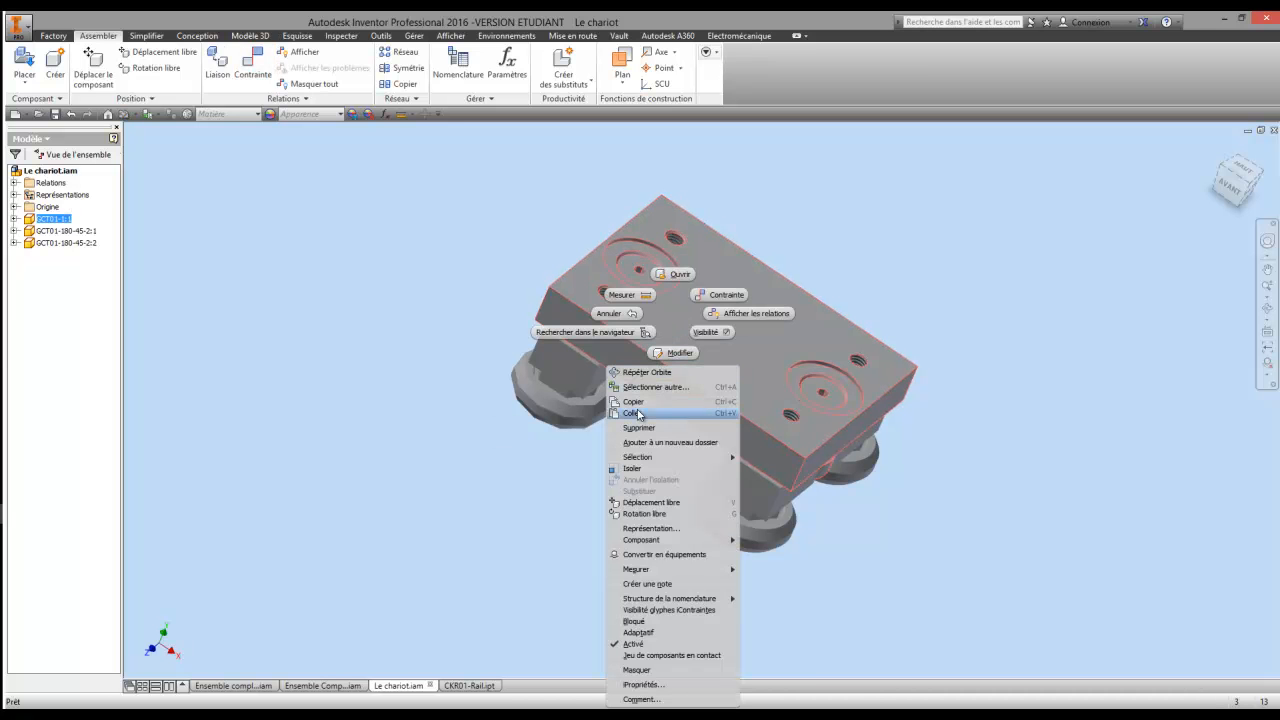
pyautogui.click(680, 274)
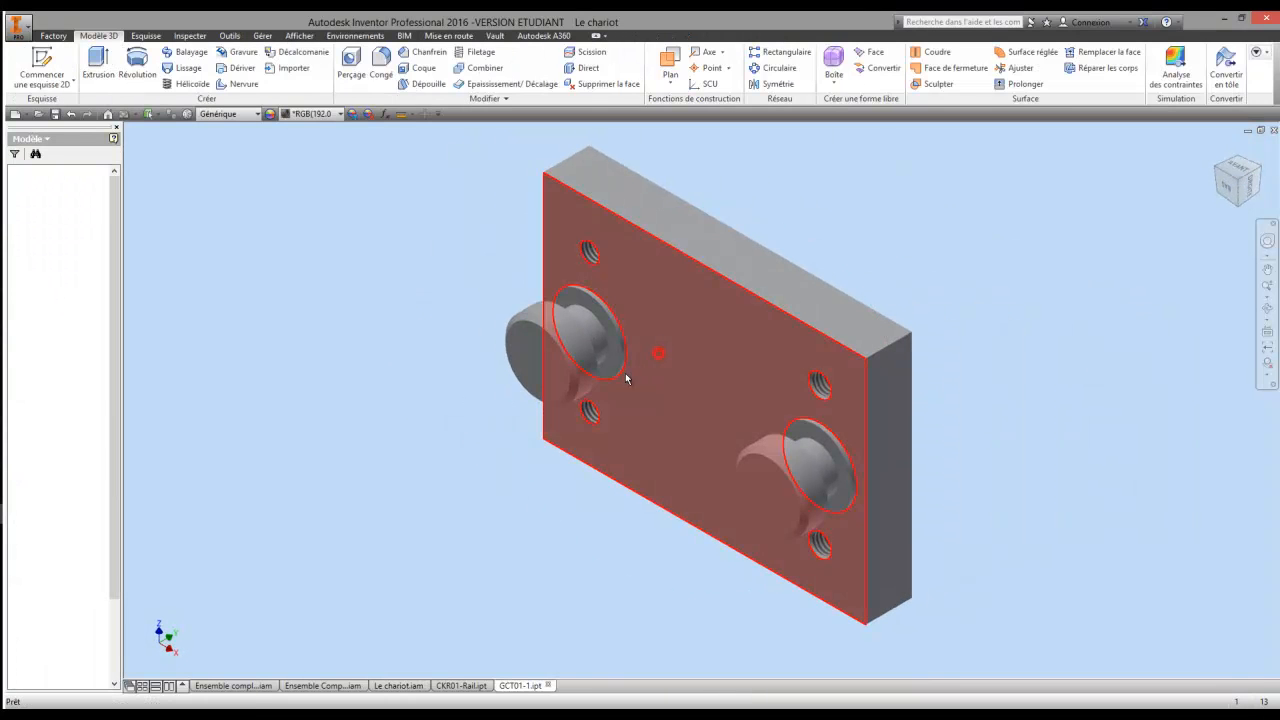
# - Start a sketch on the plate's flat face opposite the pins and project the circular edges inside both recesses
pyautogui.press('F4')
pyautogui.moveTo(643, 353); pyautogui.dragTo(520, 336)
pyautogui.rightClick(520, 336)
pyautogui.click(441, 341)
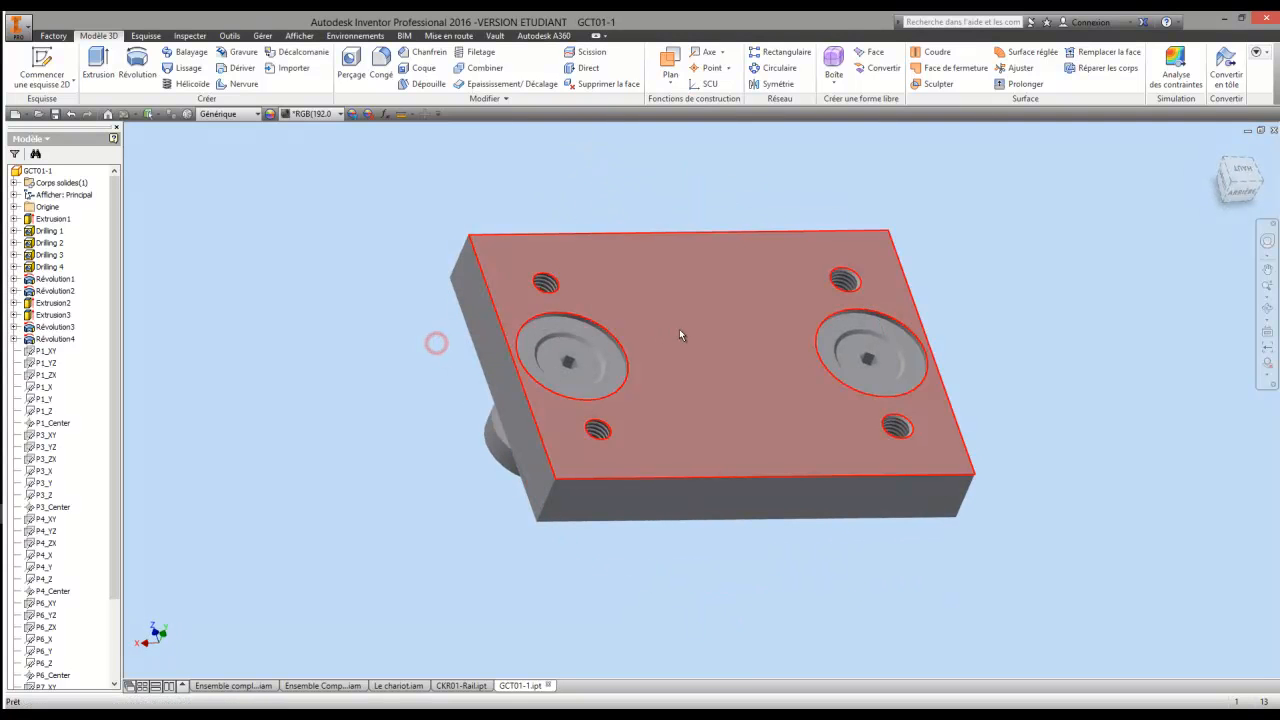
pyautogui.rightClick(684, 329)
pyautogui.click(686, 369)
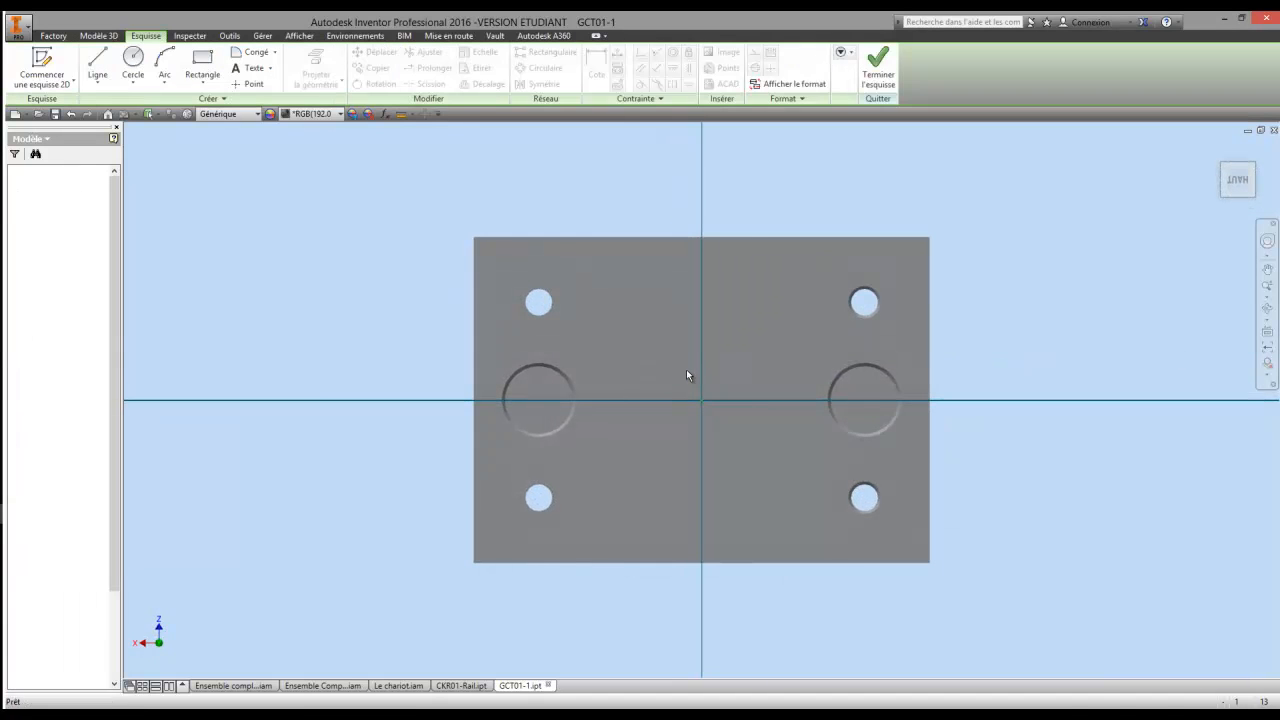
pyautogui.click(330, 62)
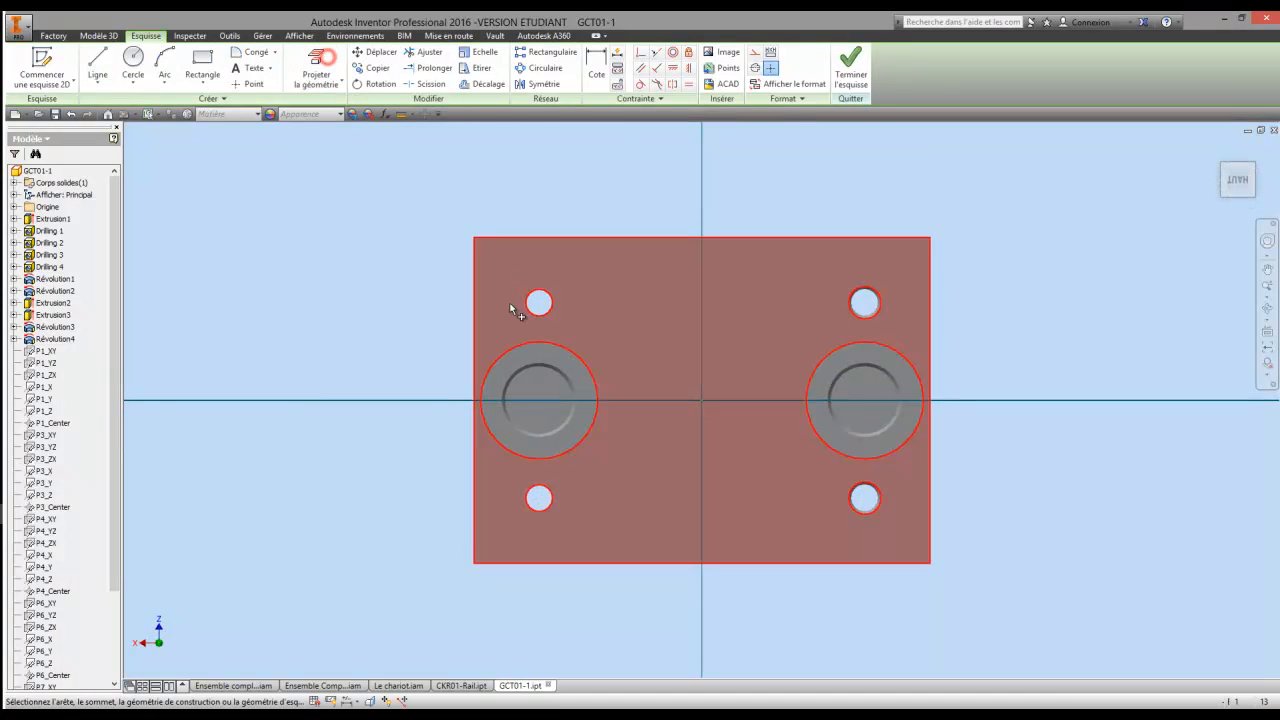
pyautogui.click(566, 425)
pyautogui.click(838, 426)
pyautogui.click(133, 60)
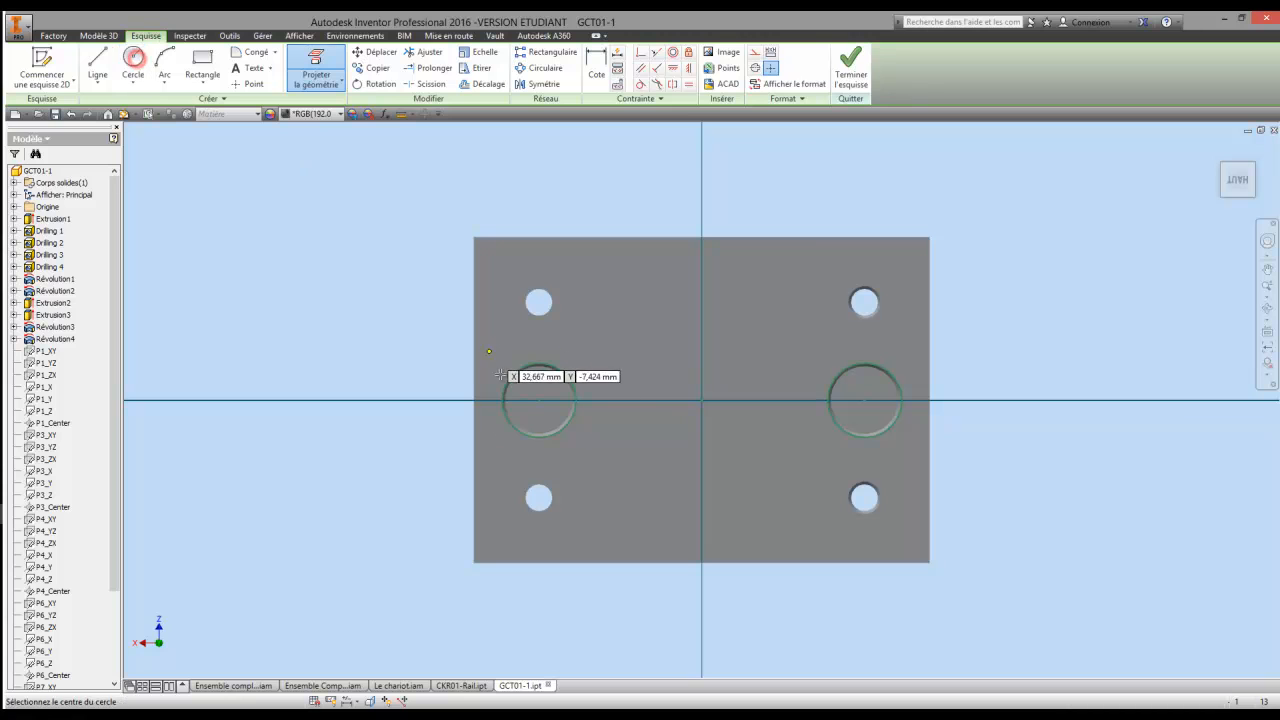
pyautogui.click(538, 401)
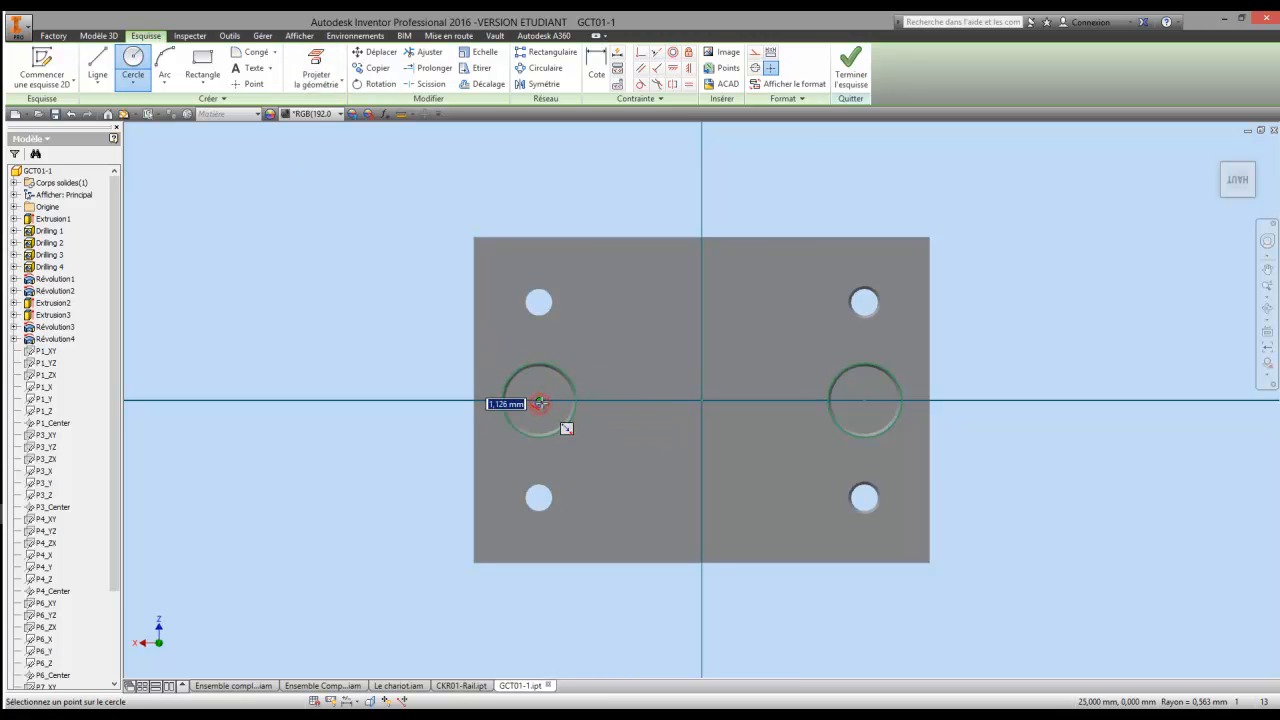
pyautogui.rightClick(535, 402)
pyautogui.click(491, 398)
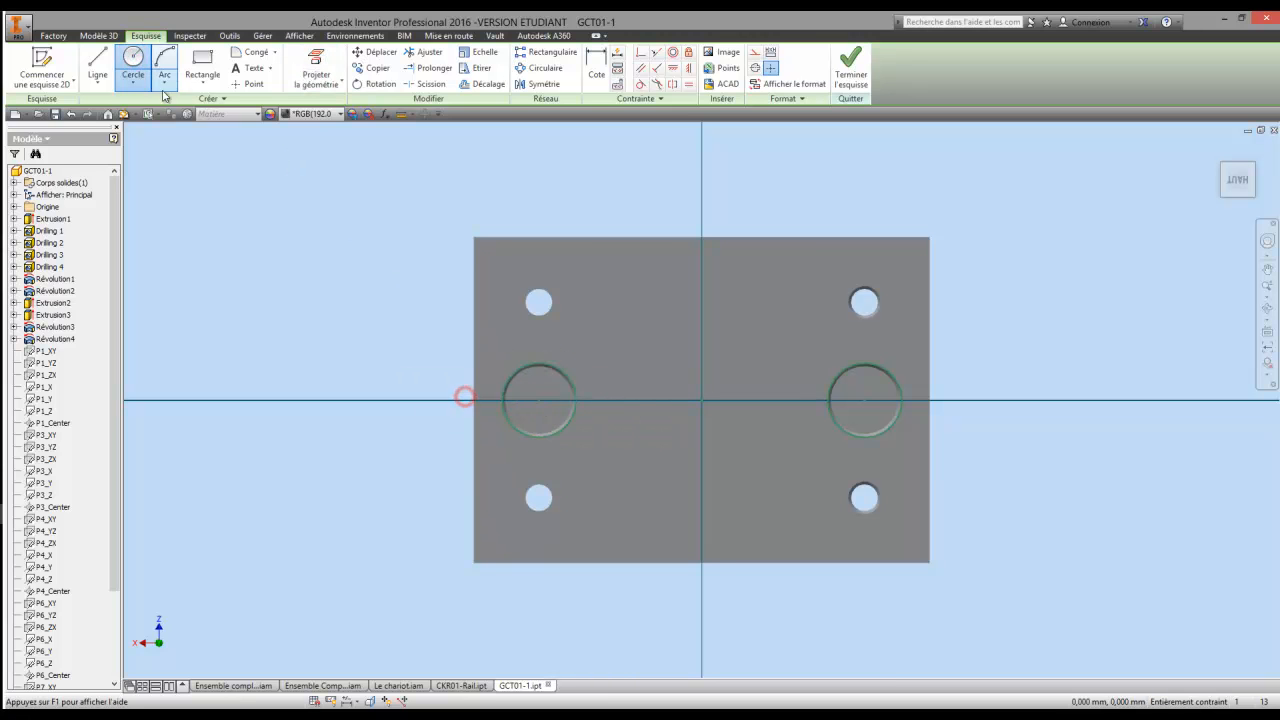
# - Sketch a 0.2 mm diameter circle at the centre of each projected recess edge and finish the sketch
pyautogui.scroll(3, 535, 303)
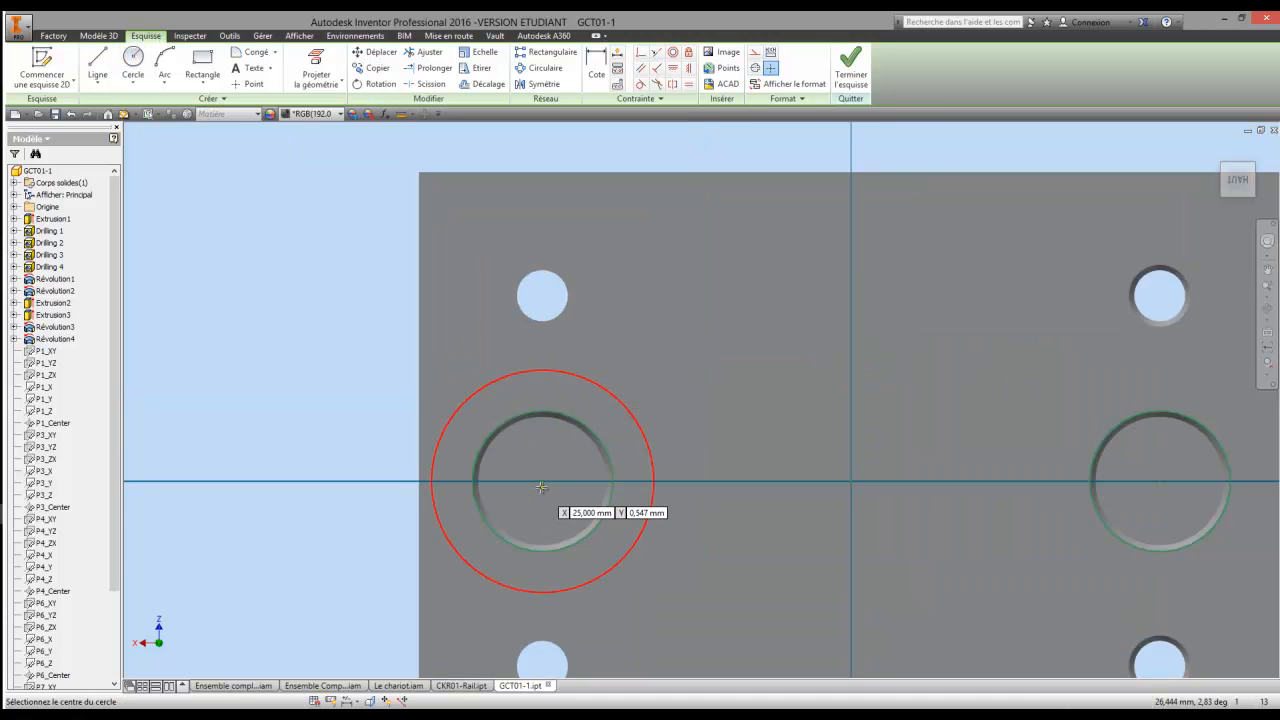
pyautogui.click(543, 481)
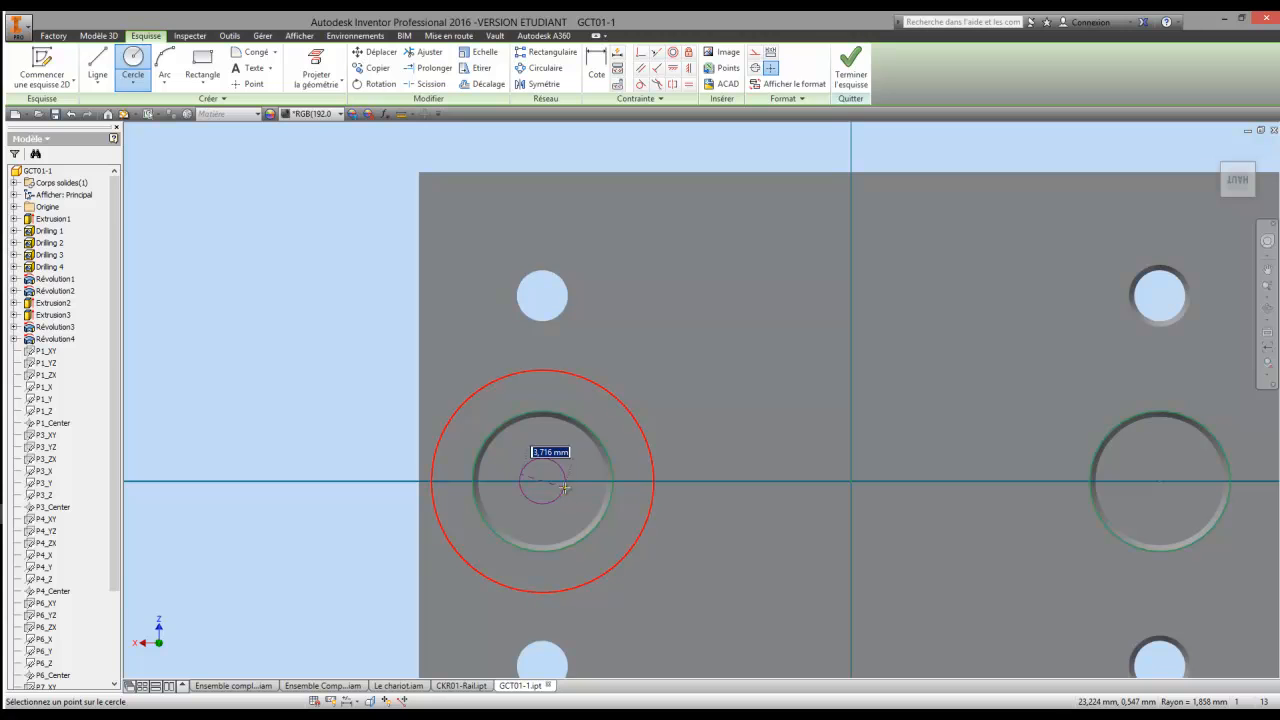
pyautogui.press('Return')
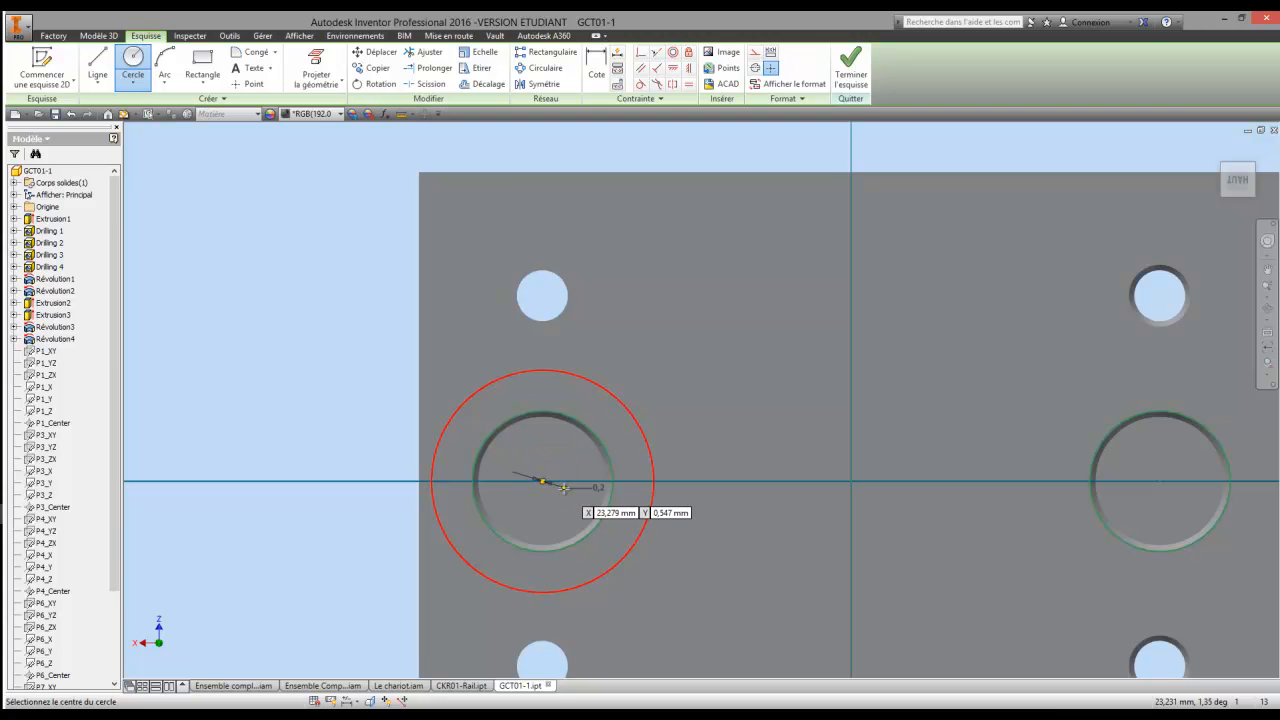
pyautogui.click(1160, 480)
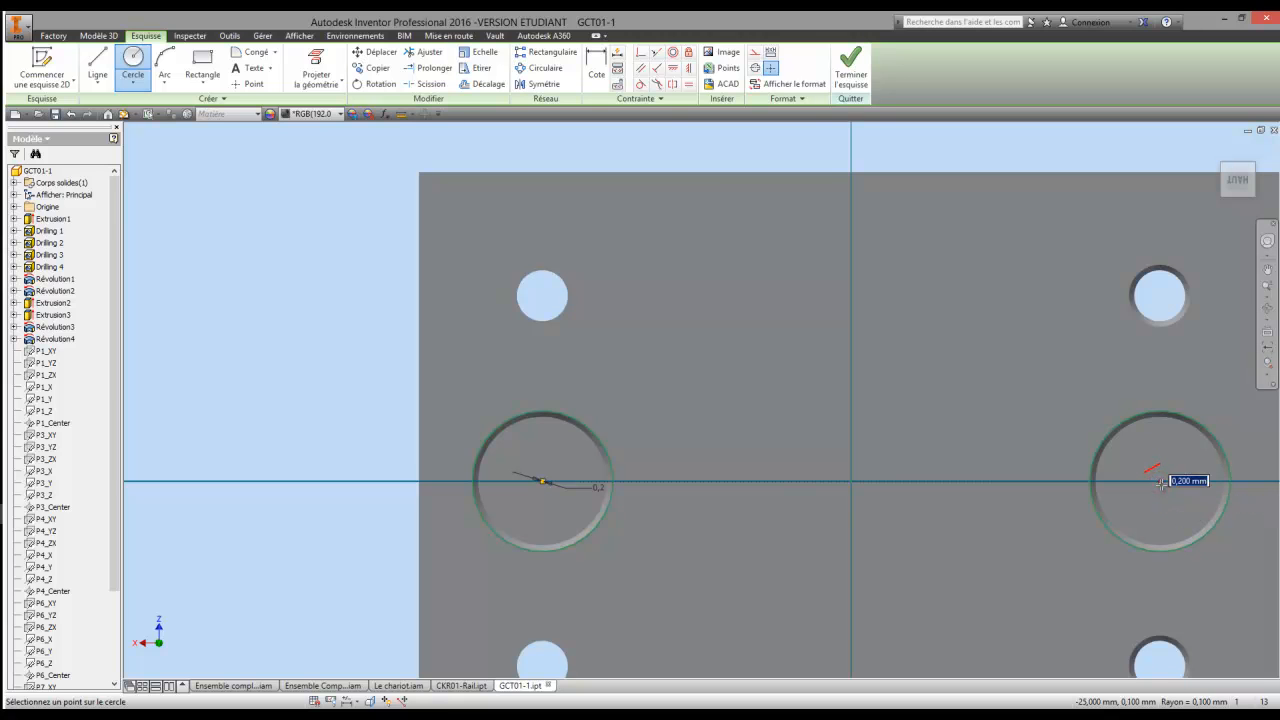
pyautogui.write('0,2')
pyautogui.press('Return')
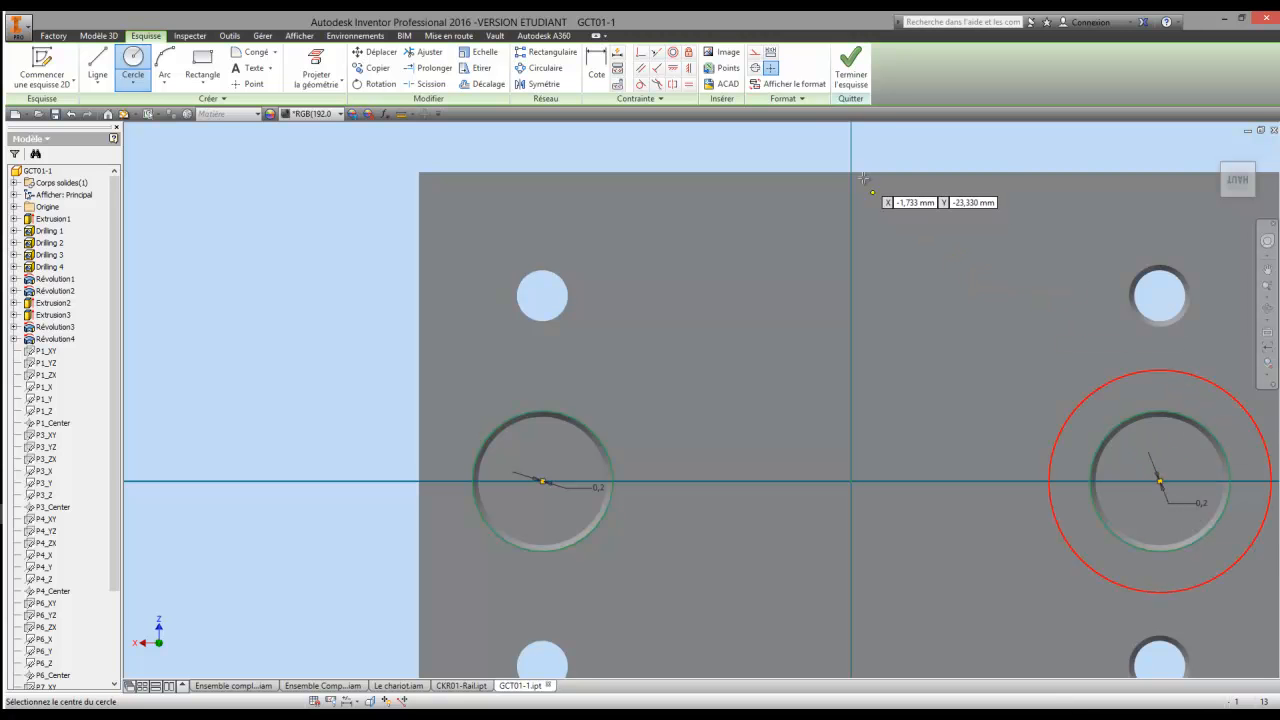
pyautogui.click(850, 72)
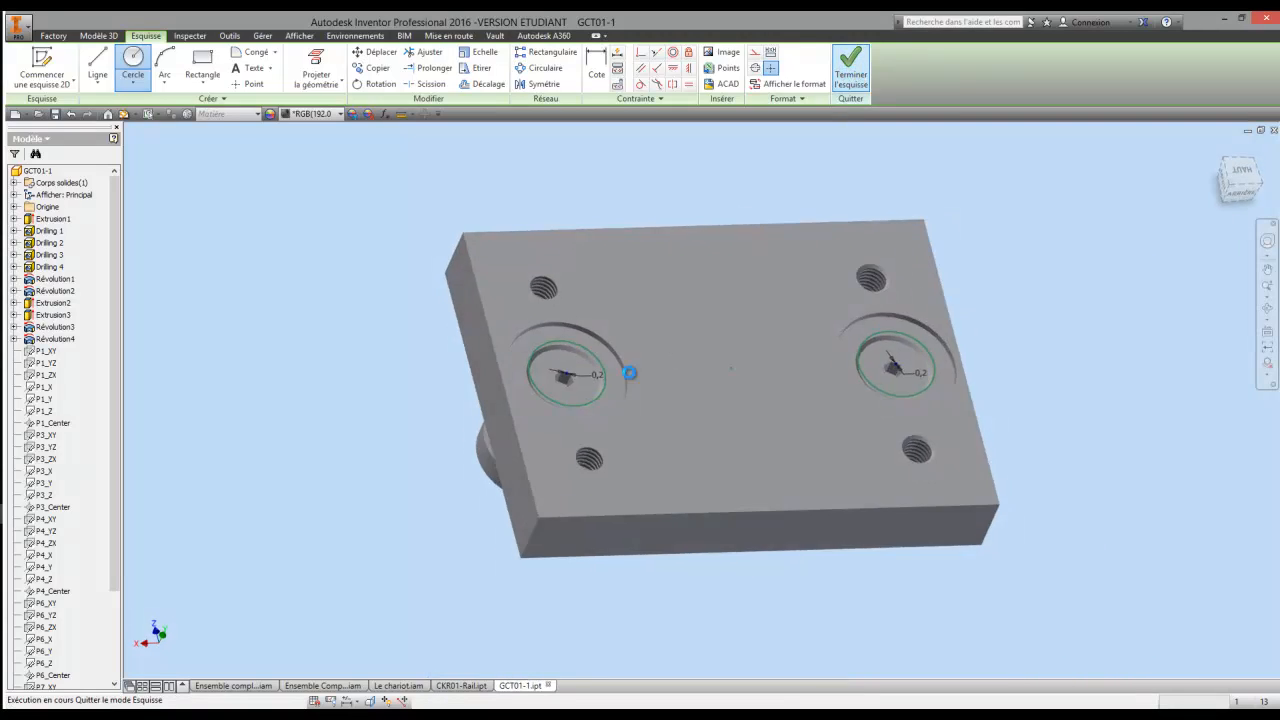
# - Extrude the 0.2 mm circle in the recess nearest the visible pin as a surface, 10 mm outward from the plate
pyautogui.click(98, 65)
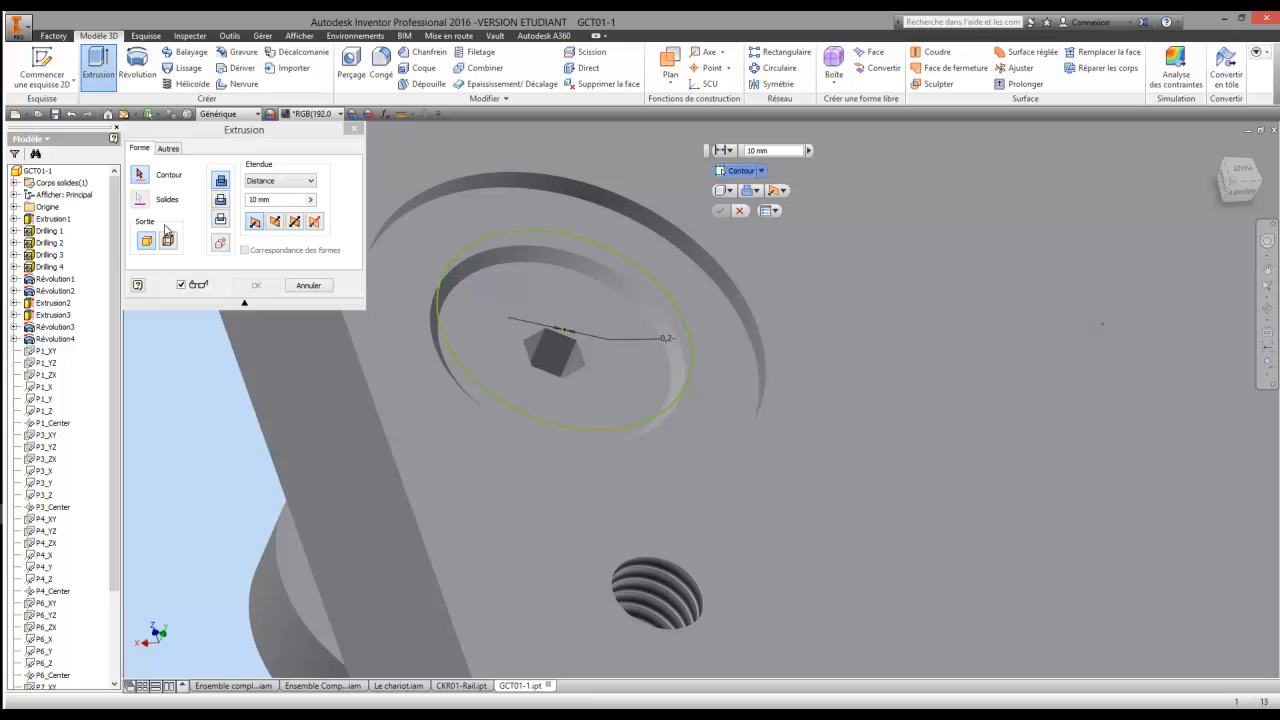
pyautogui.click(168, 242)
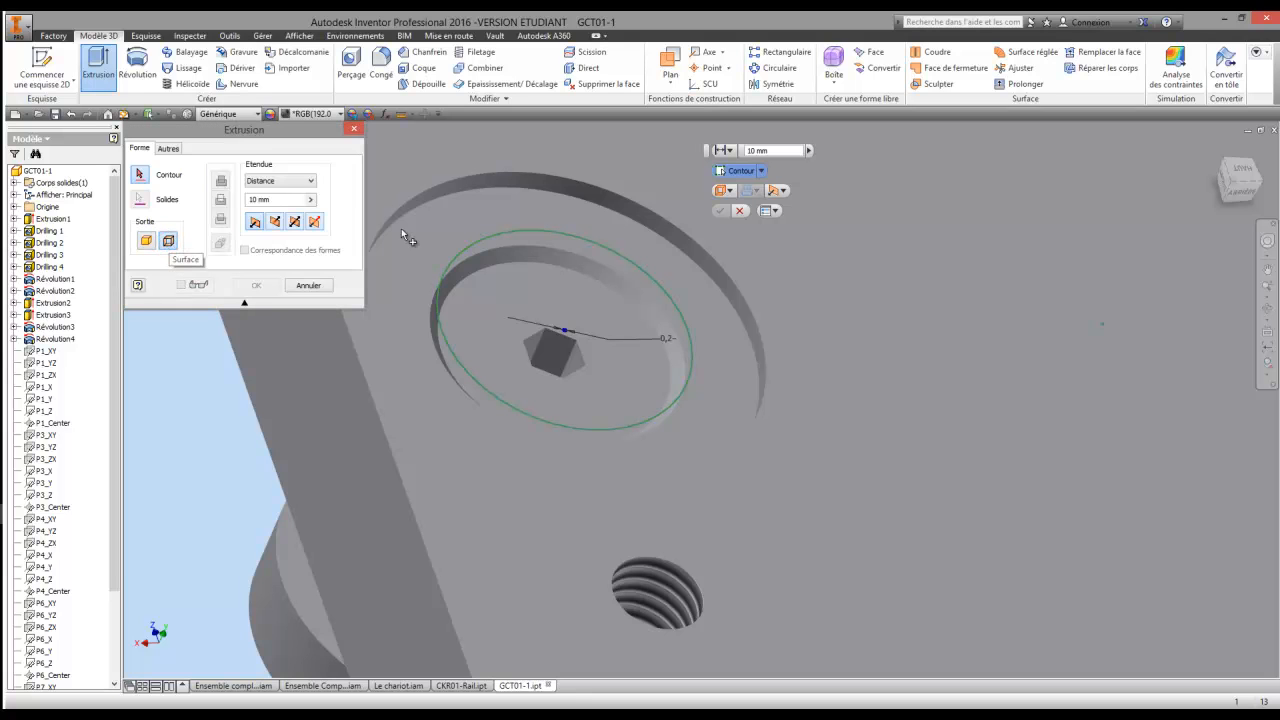
pyautogui.scroll(-5, 565, 329)
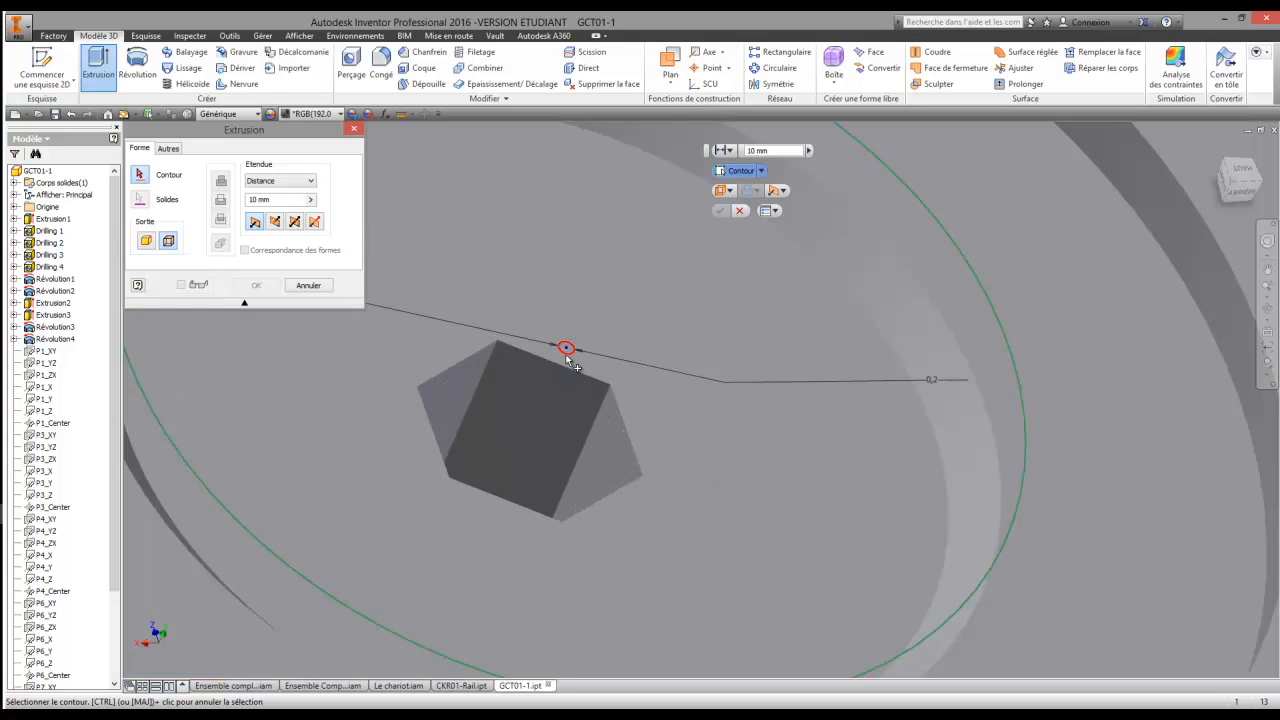
pyautogui.click(566, 352)
pyautogui.scroll(10, 600, 365)
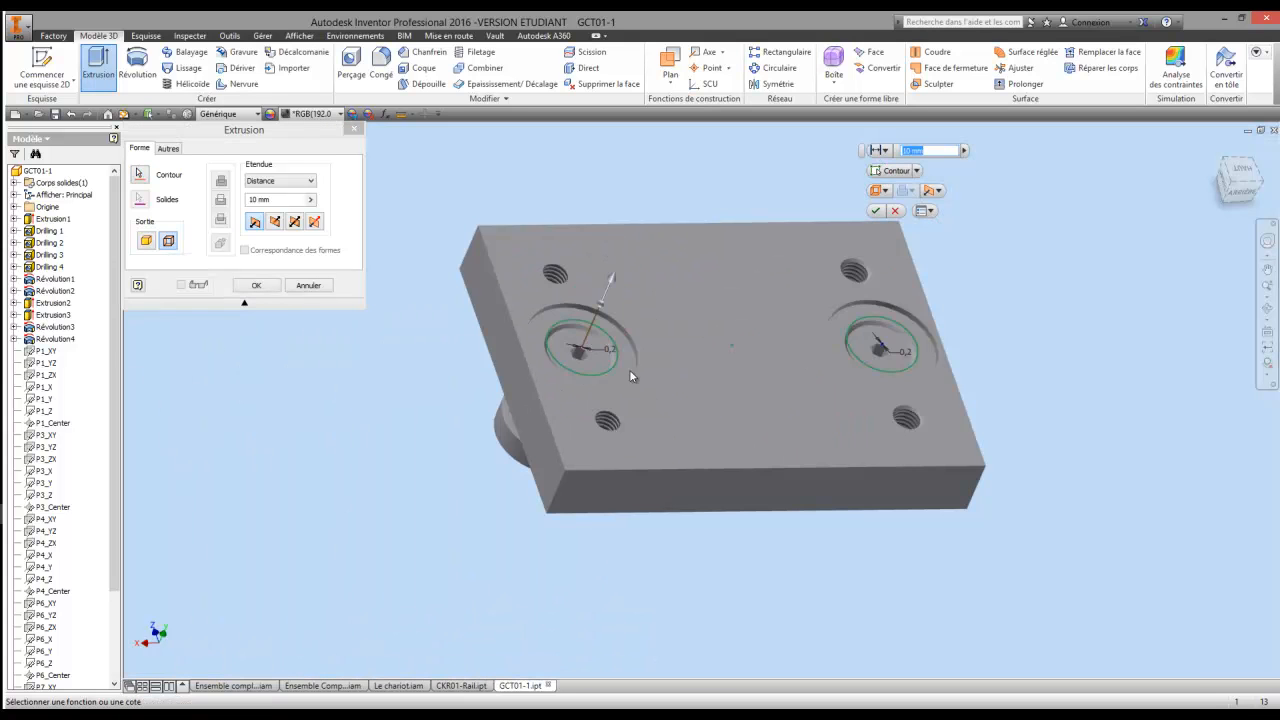
pyautogui.scroll(-5, 874, 372)
pyautogui.scroll(-3, 848, 306)
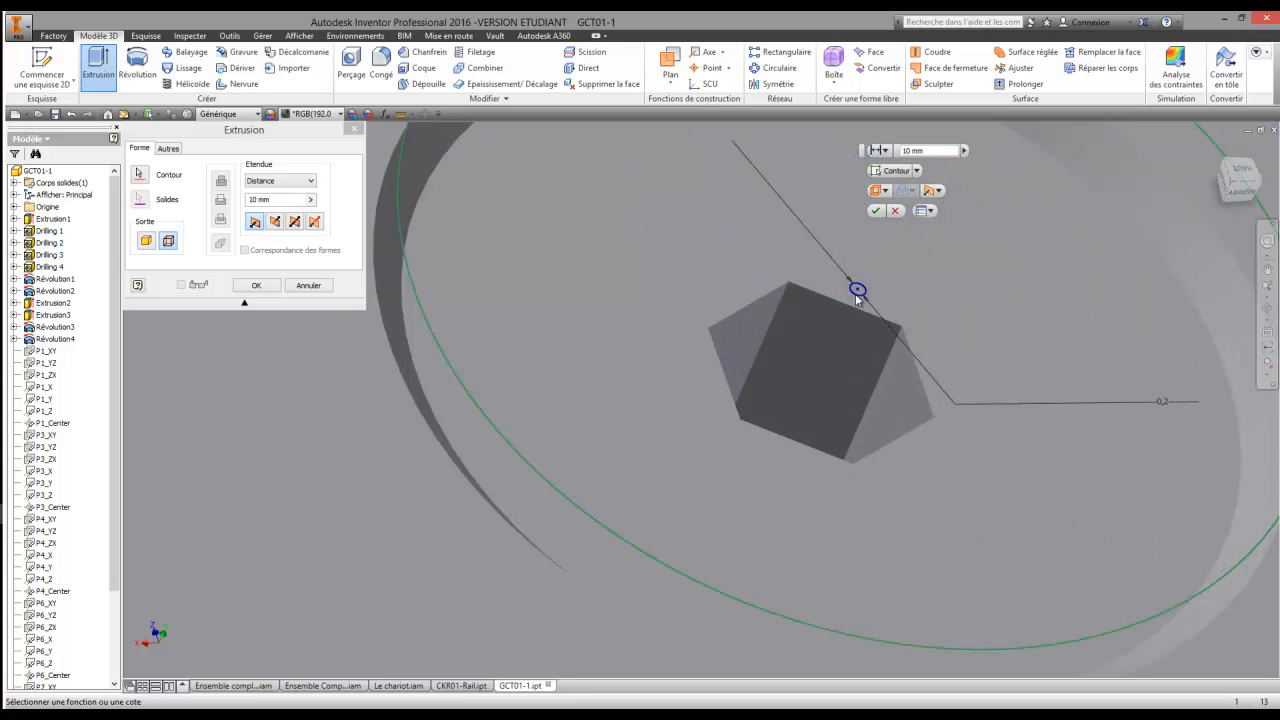
pyautogui.scroll(8, 857, 292)
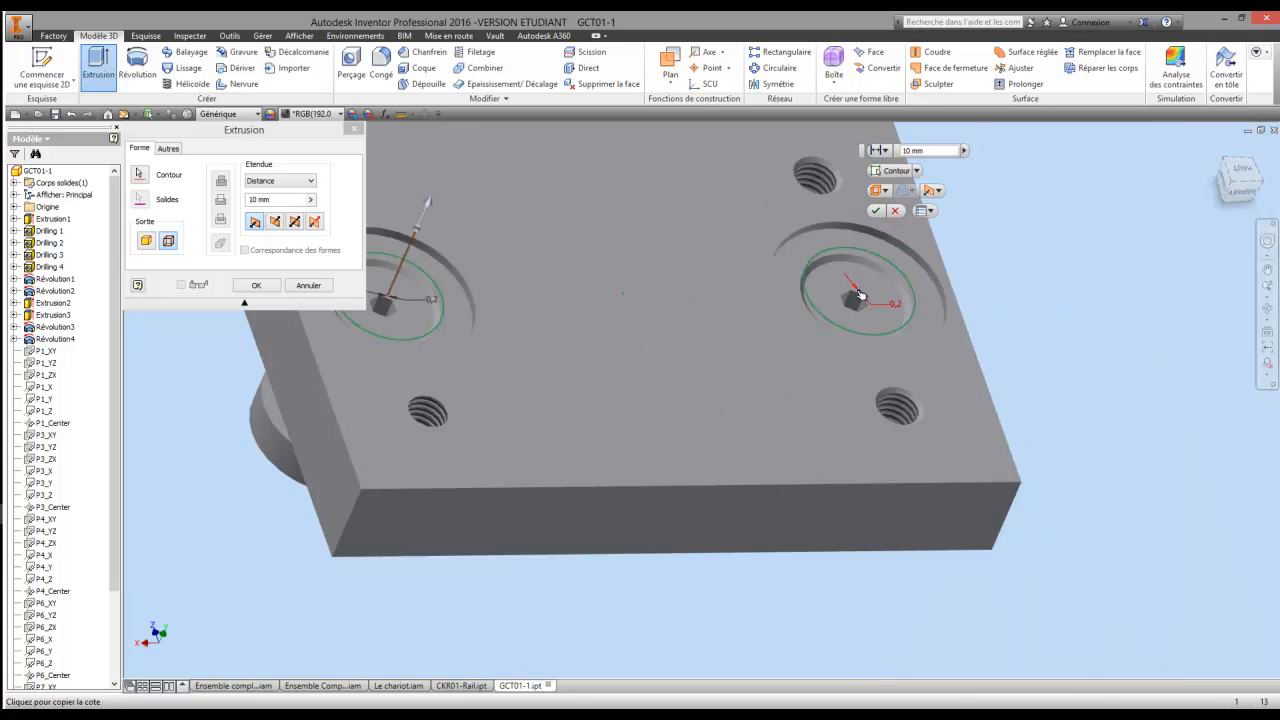
pyautogui.click(254, 286)
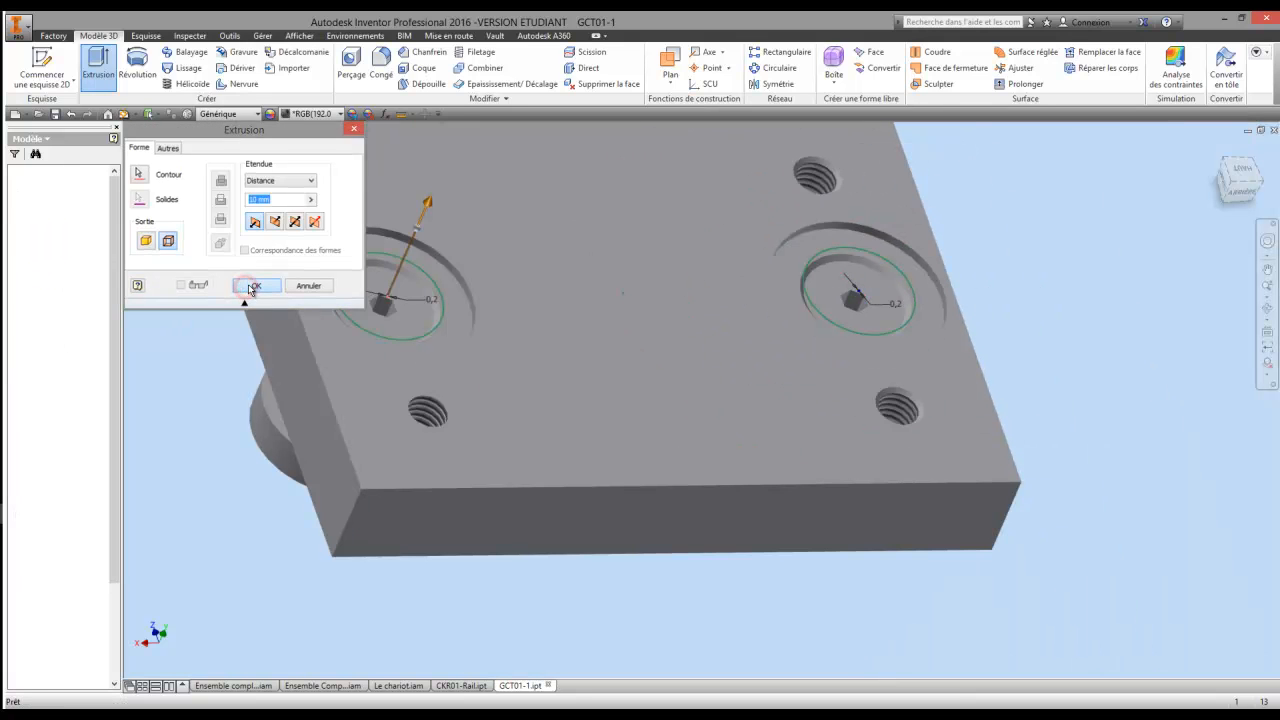
pyautogui.scroll(3, 704, 397)
pyautogui.moveTo(704, 391); pyautogui.dragTo(732, 380, button='middle')
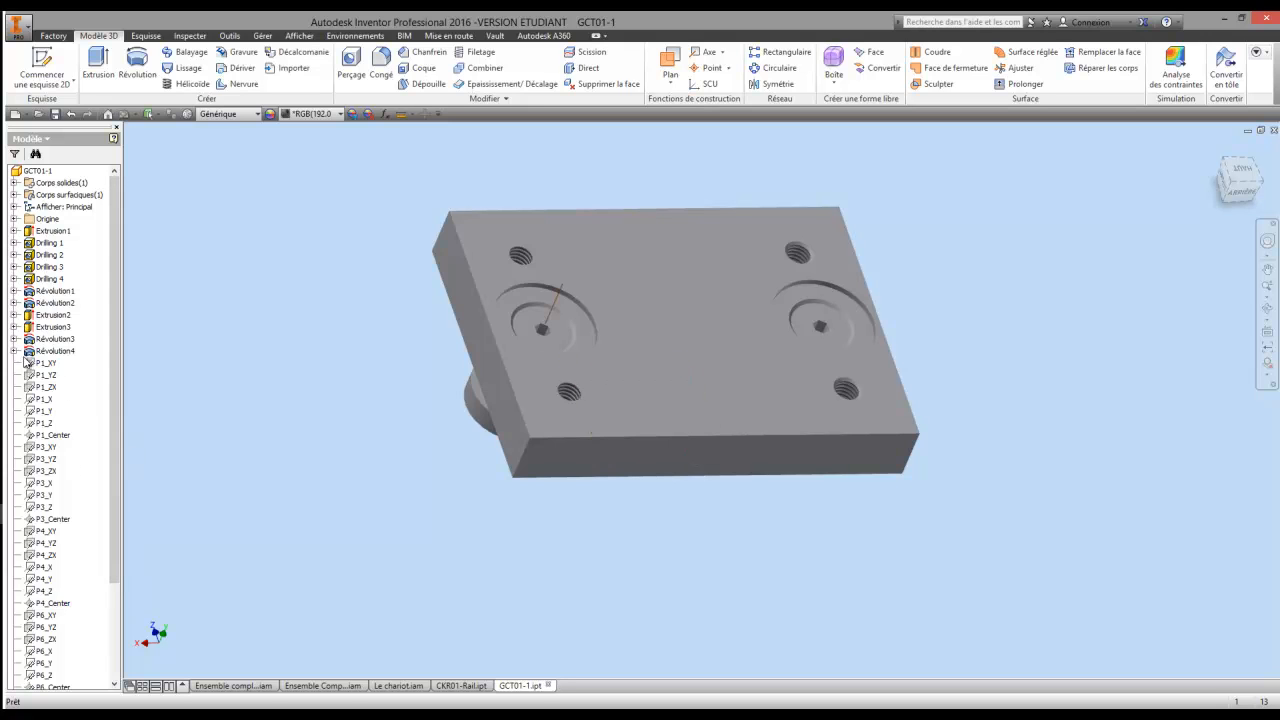
# - Share the sketch consumed by the new surface extrusion so its remaining circle can be reused
pyautogui.scroll(-4, 116, 457)
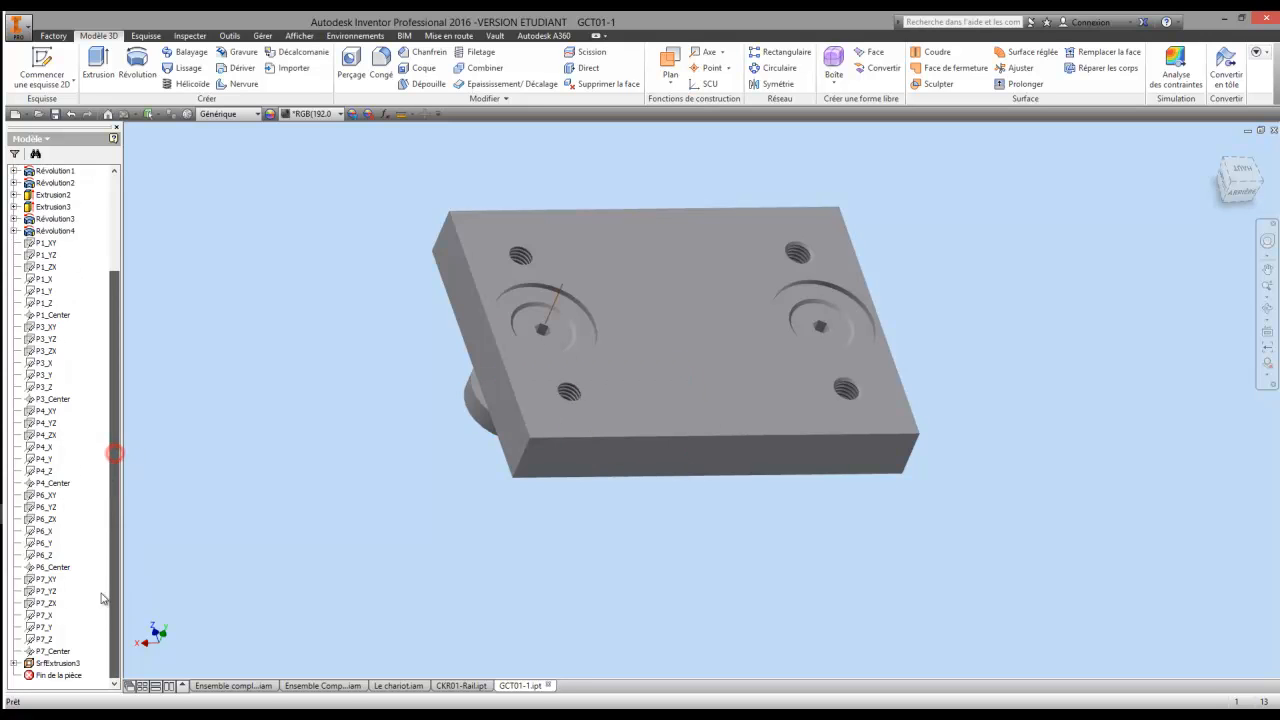
pyautogui.click(12, 663)
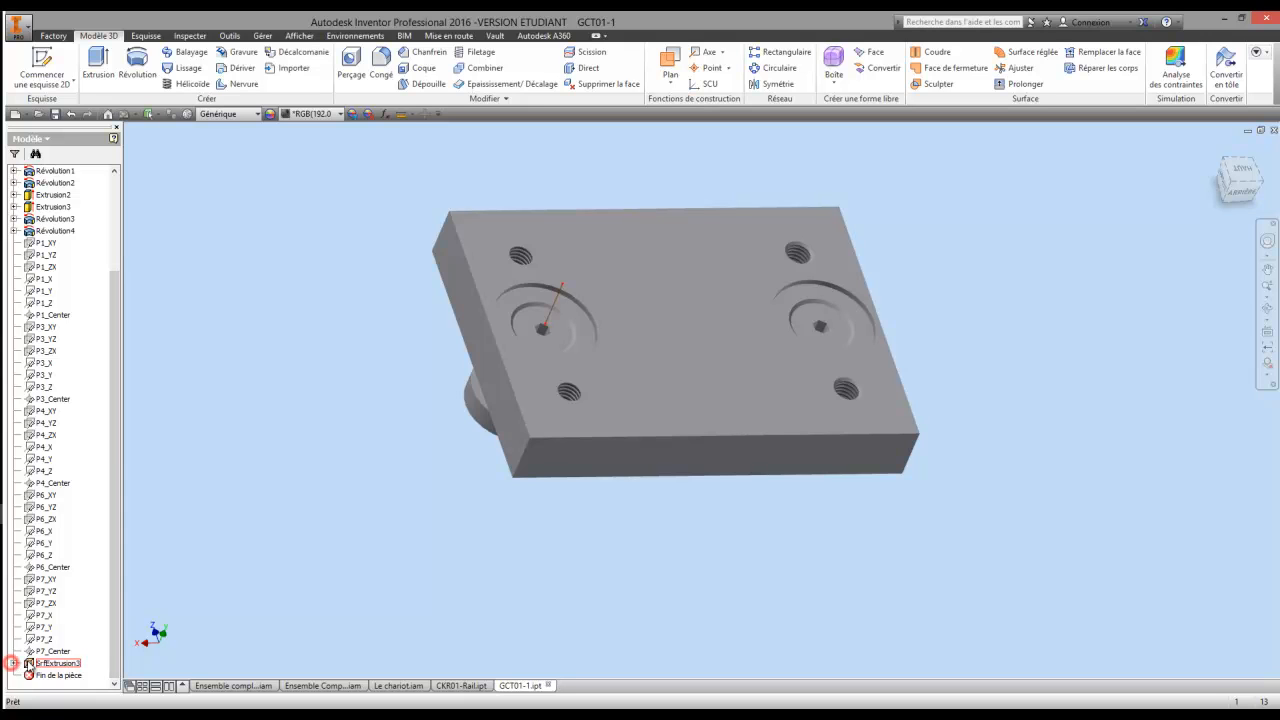
pyautogui.click(14, 663)
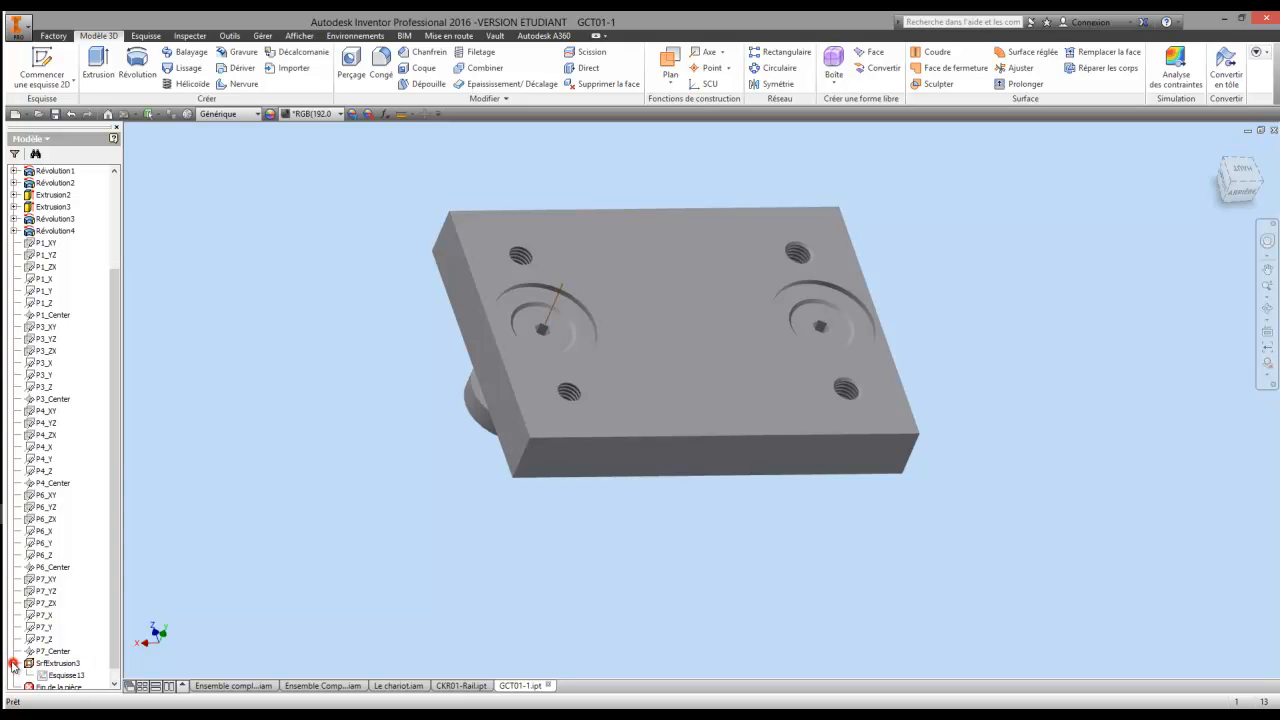
pyautogui.rightClick(50, 675)
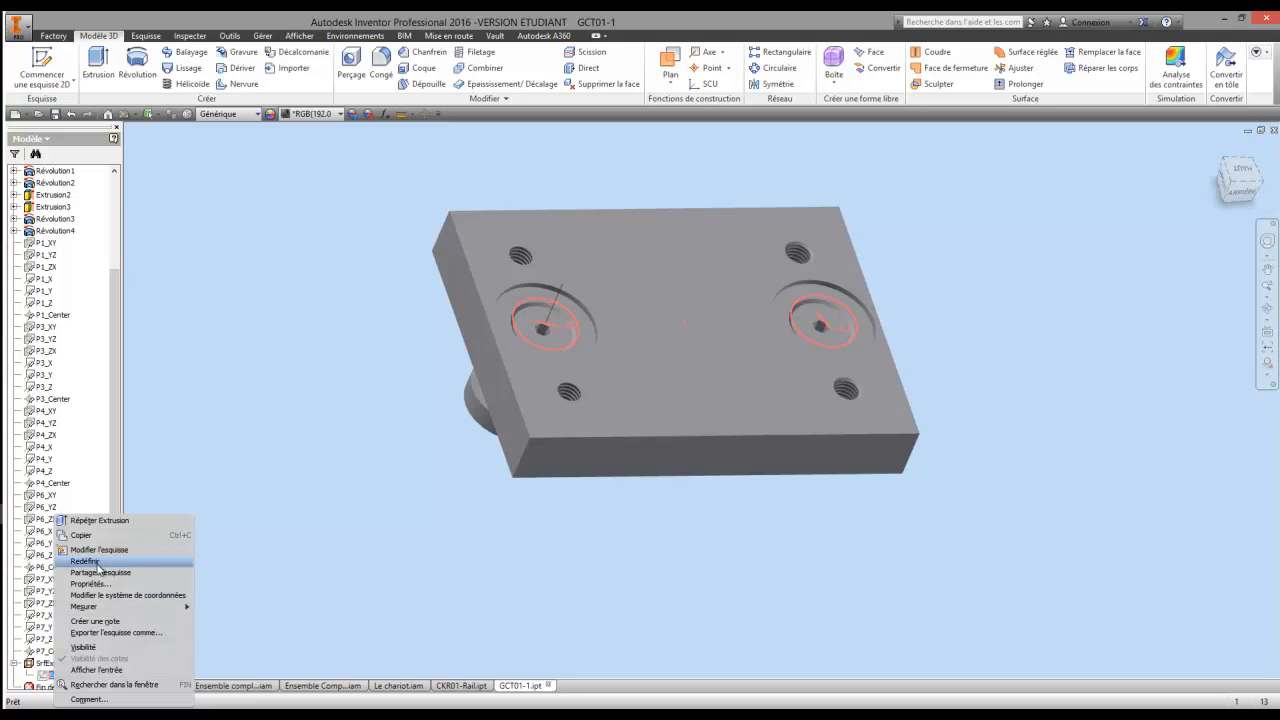
pyautogui.click(98, 573)
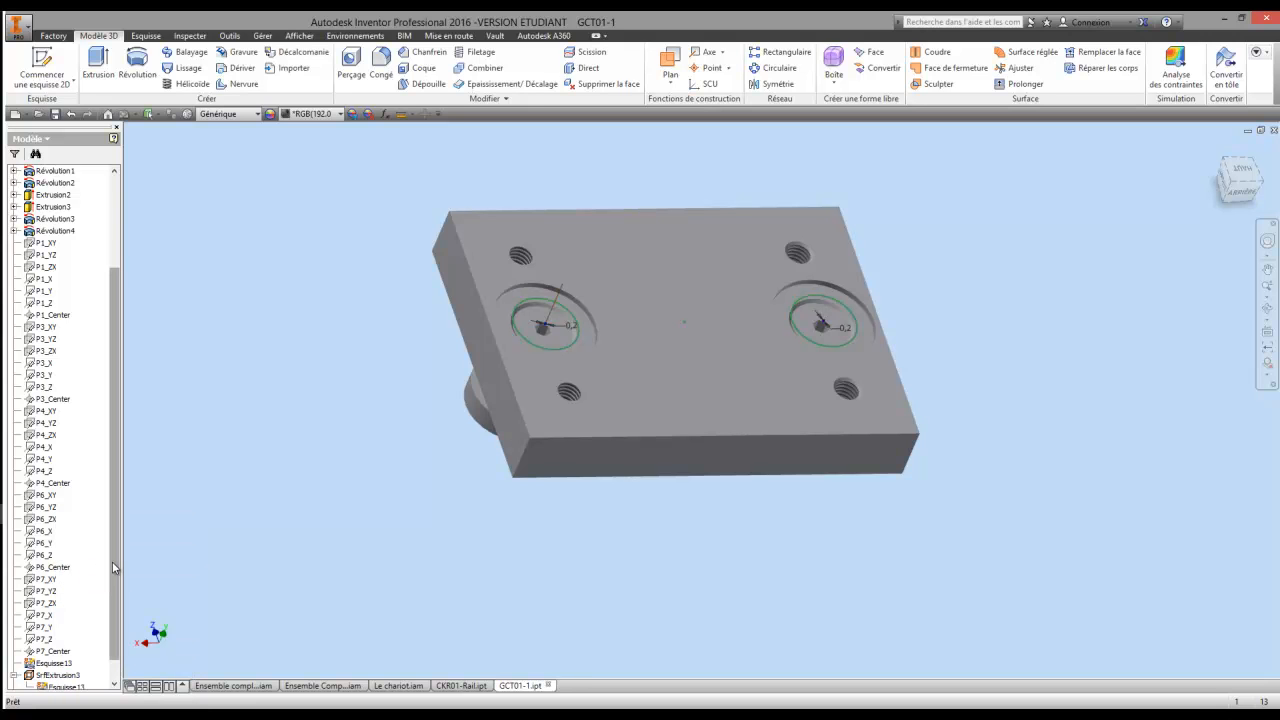
# - Extrude the 0.2 mm circle in the other recess as a surface, 50 mm outward from the plate
pyautogui.moveTo(113, 563); pyautogui.dragTo(113, 582)
pyautogui.click(108, 62)
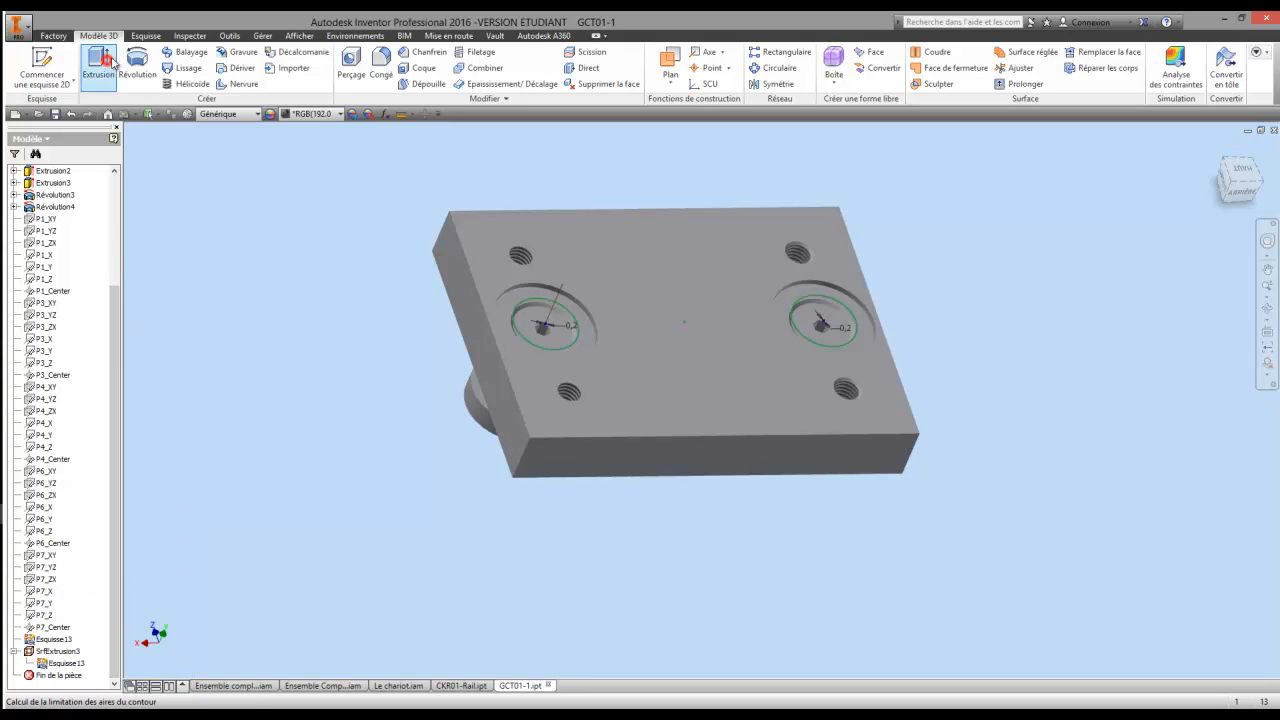
pyautogui.scroll(5, 838, 312)
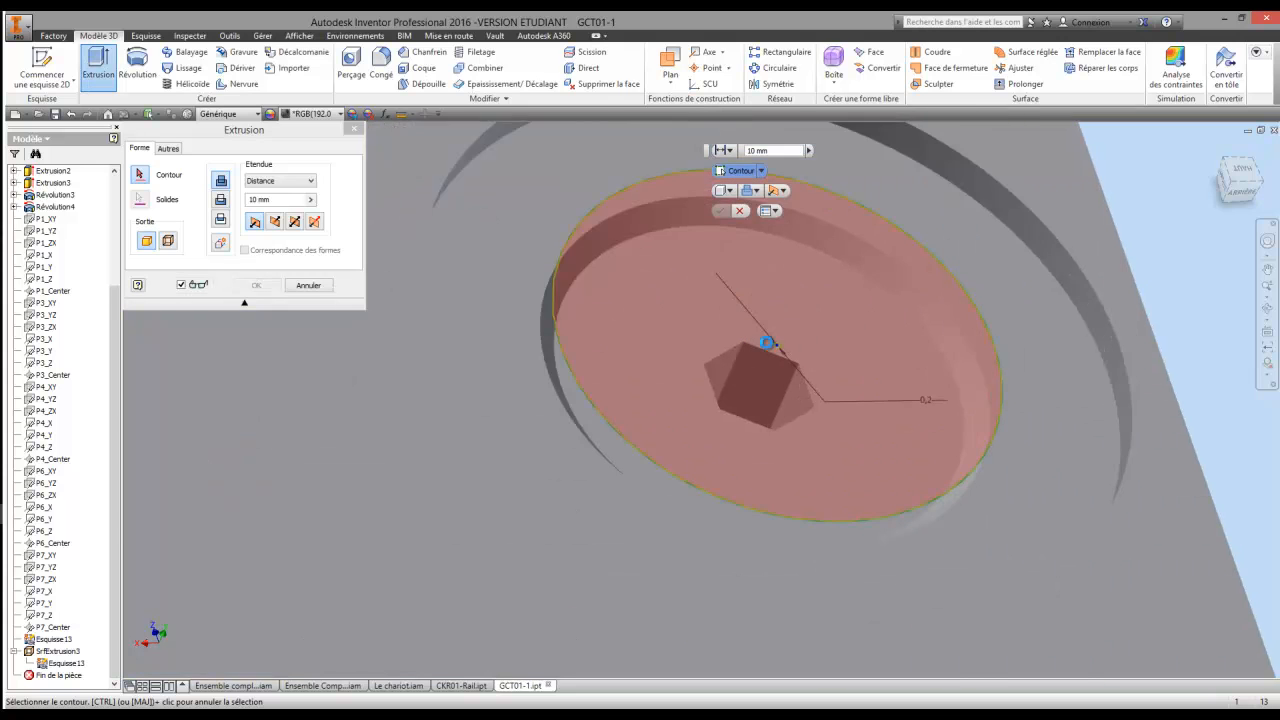
pyautogui.scroll(3, 766, 342)
pyautogui.click(799, 349)
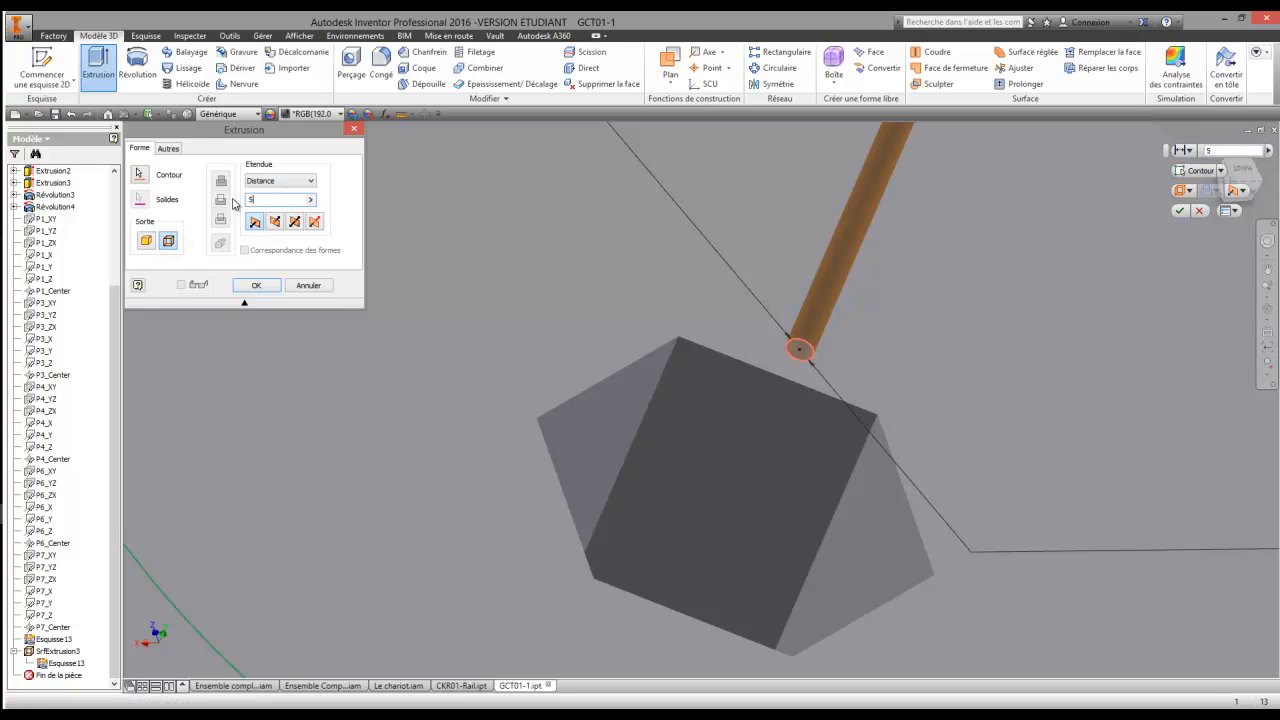
pyautogui.press('Return')
pyautogui.scroll(5, 646, 626)
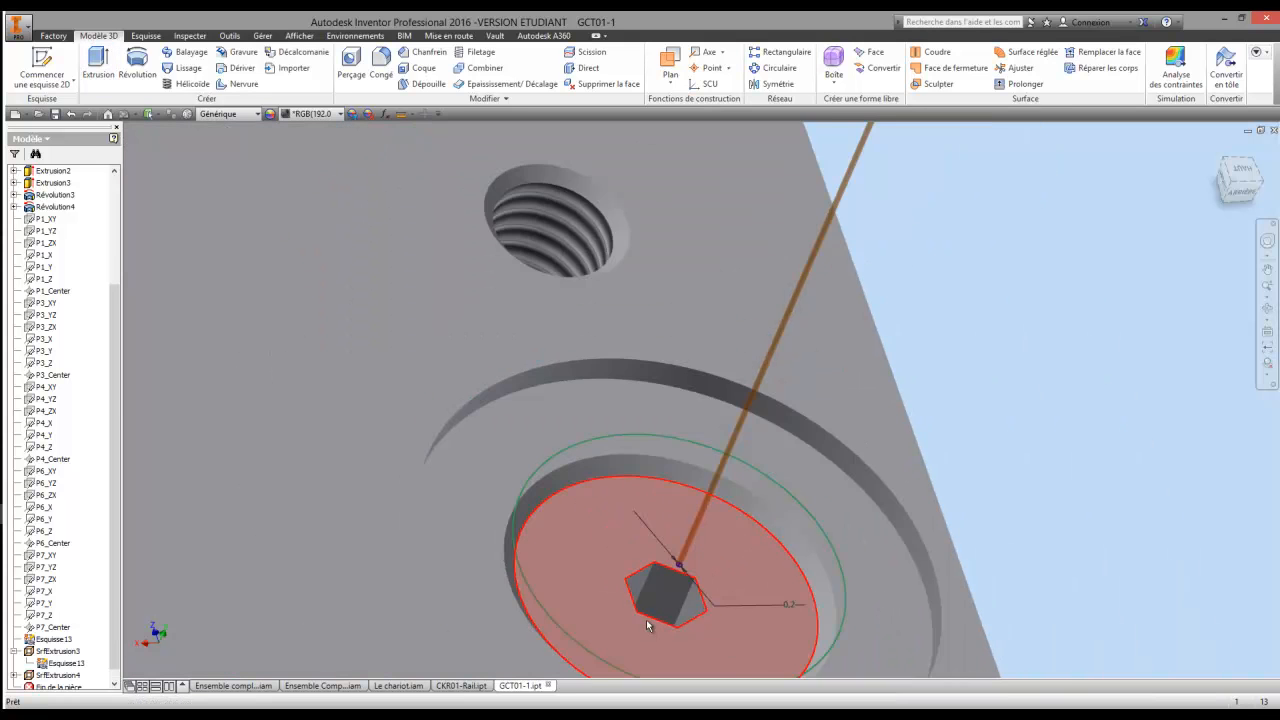
pyautogui.scroll(5, 646, 626)
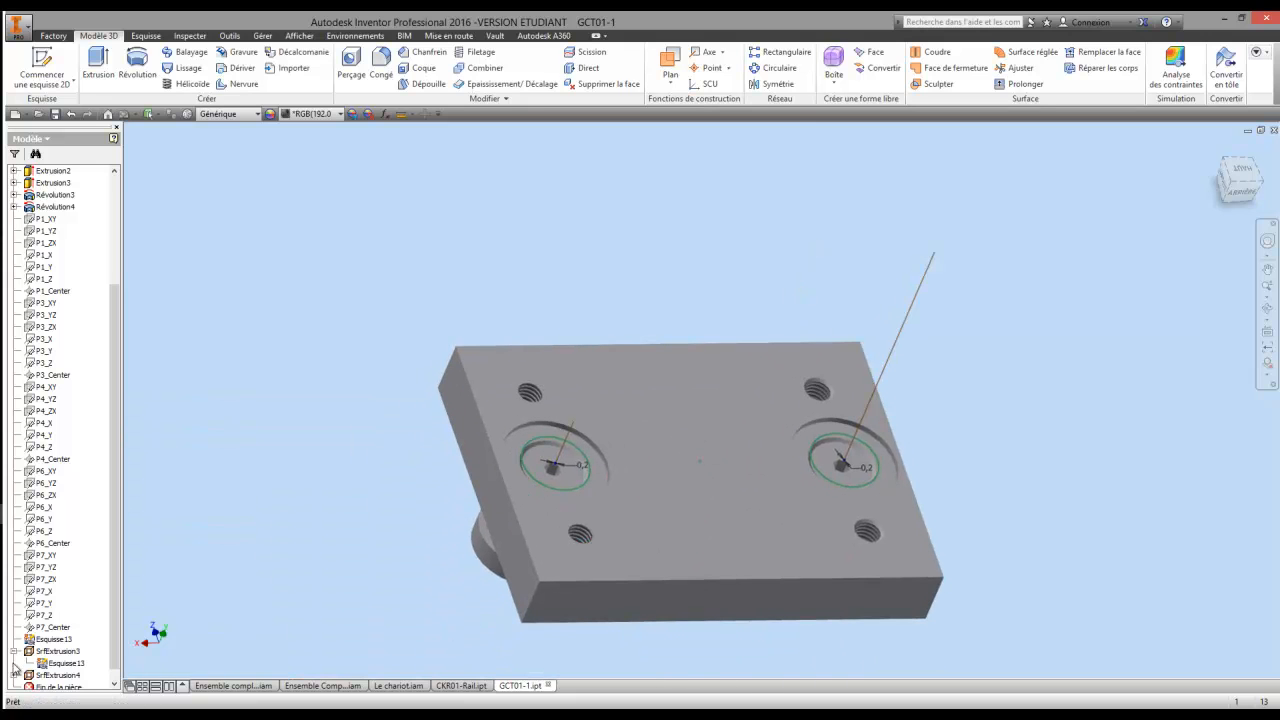
# - Set the extrusion distance of the first surface, SrfExtrusion3, to 50 mm
pyautogui.rightClick(57, 652)
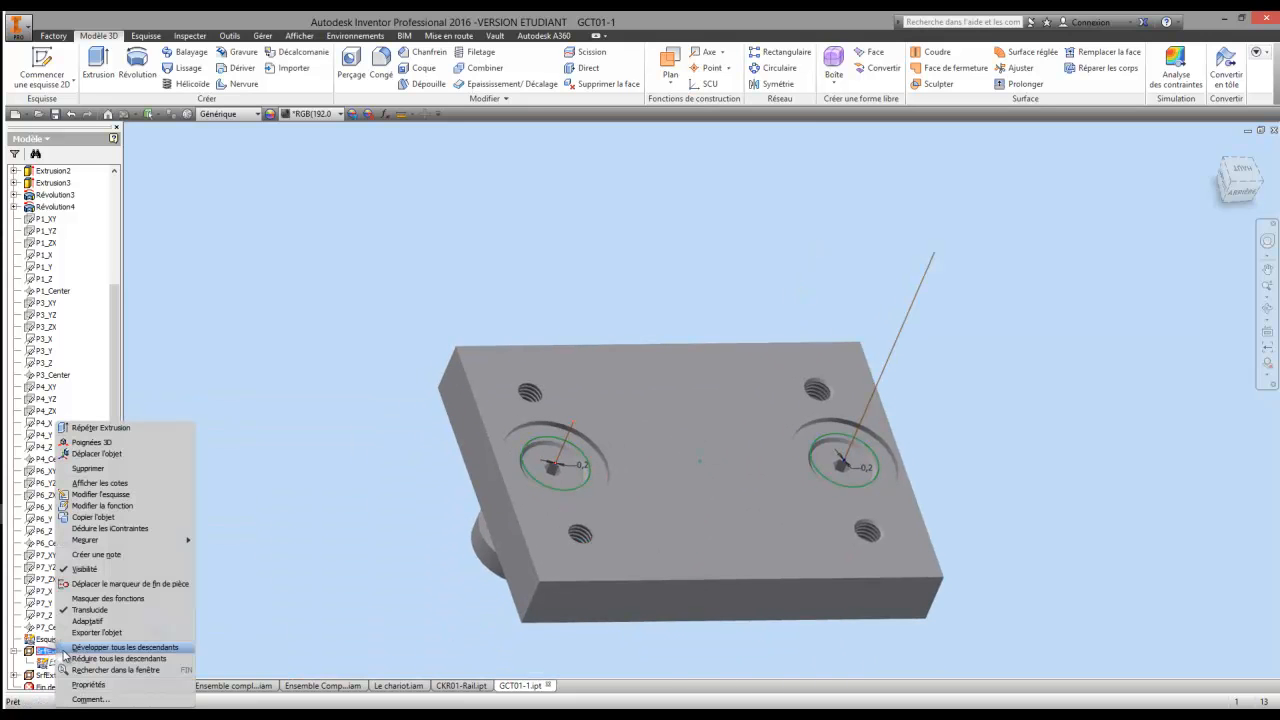
pyautogui.click(115, 507)
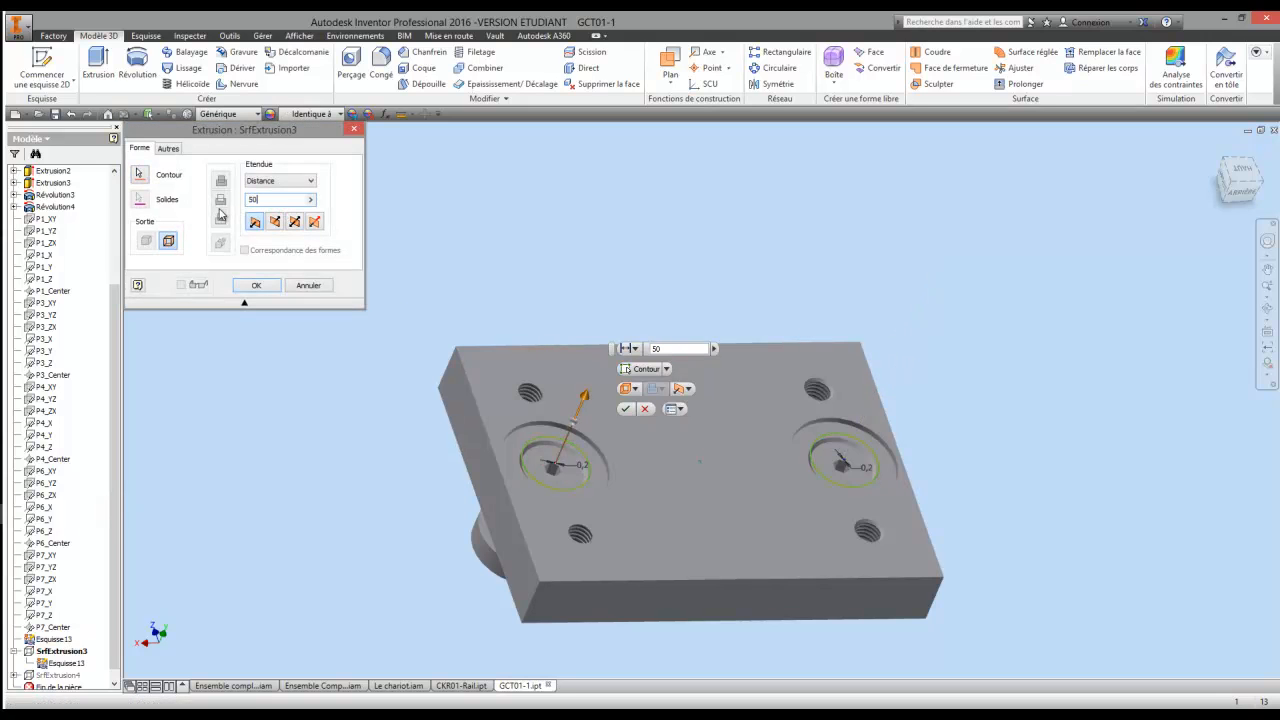
pyautogui.click(262, 287)
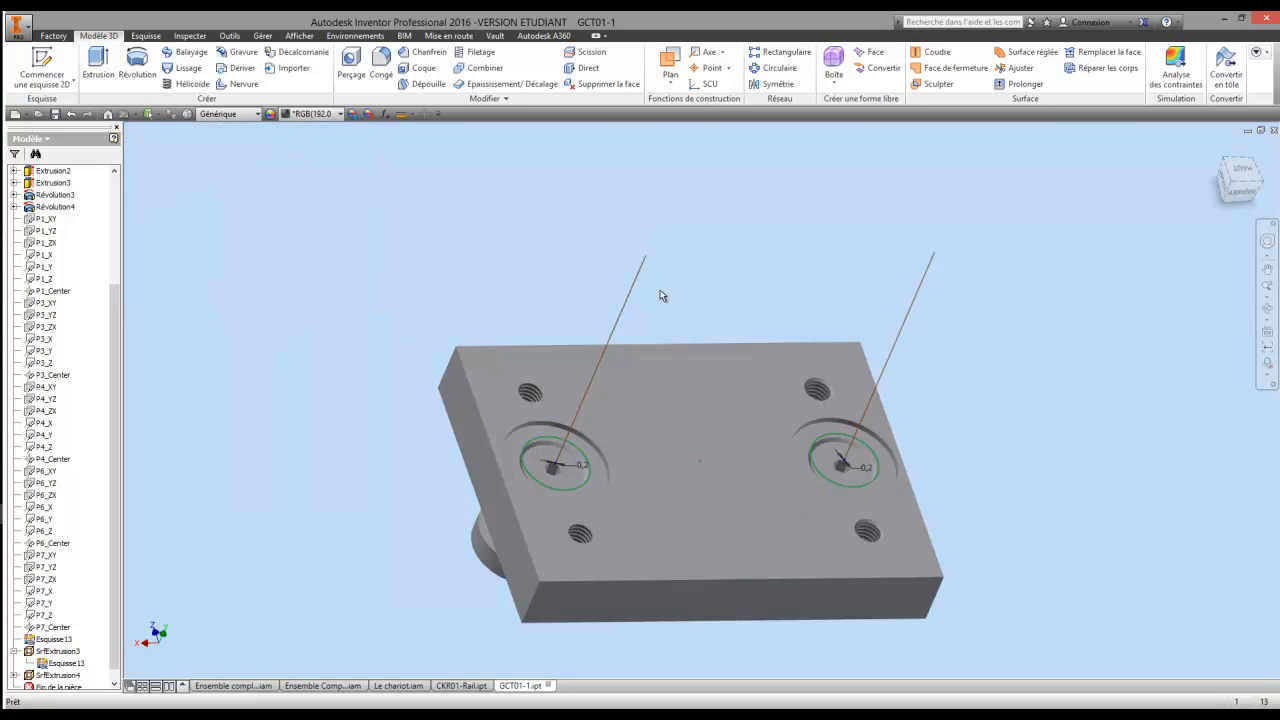
pyautogui.moveTo(440, 569); pyautogui.dragTo(467, 524, button='middle')
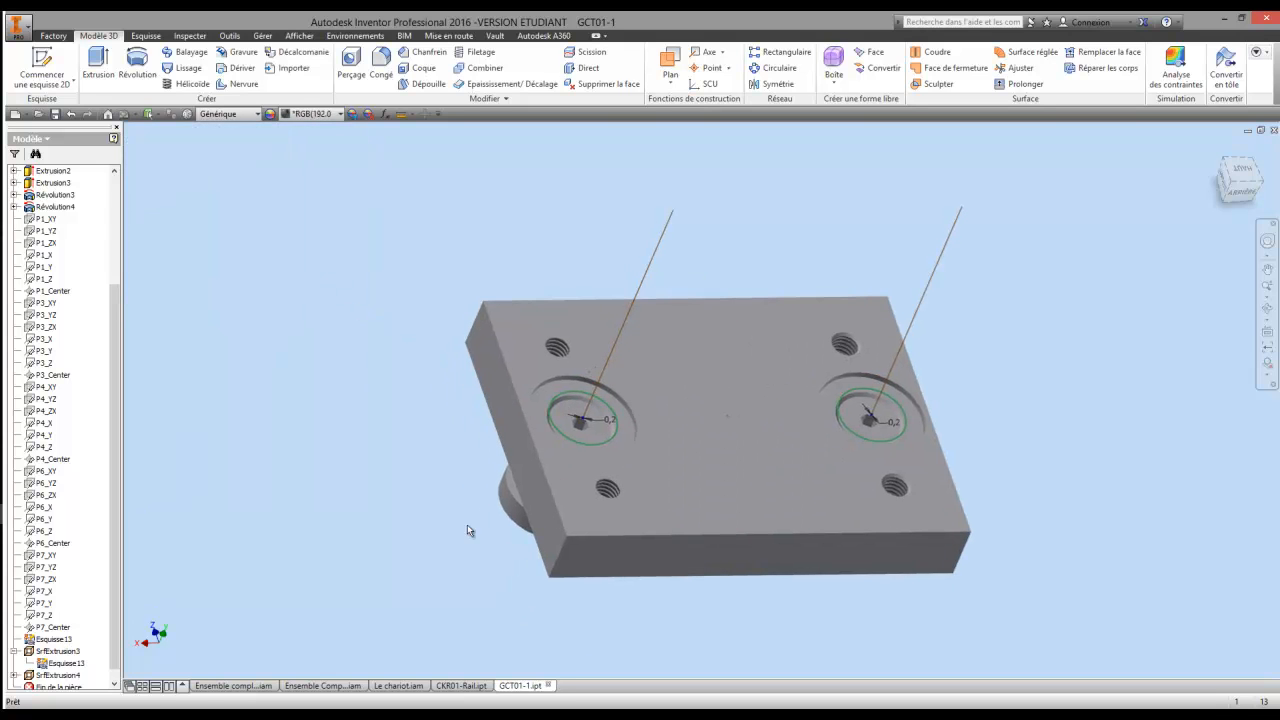
# - Switch to the Ensemble Complet Rail-Chariot assembly and open its red CKR01-Rail component in its own part window
pyautogui.click(239, 687)
pyautogui.click(333, 690)
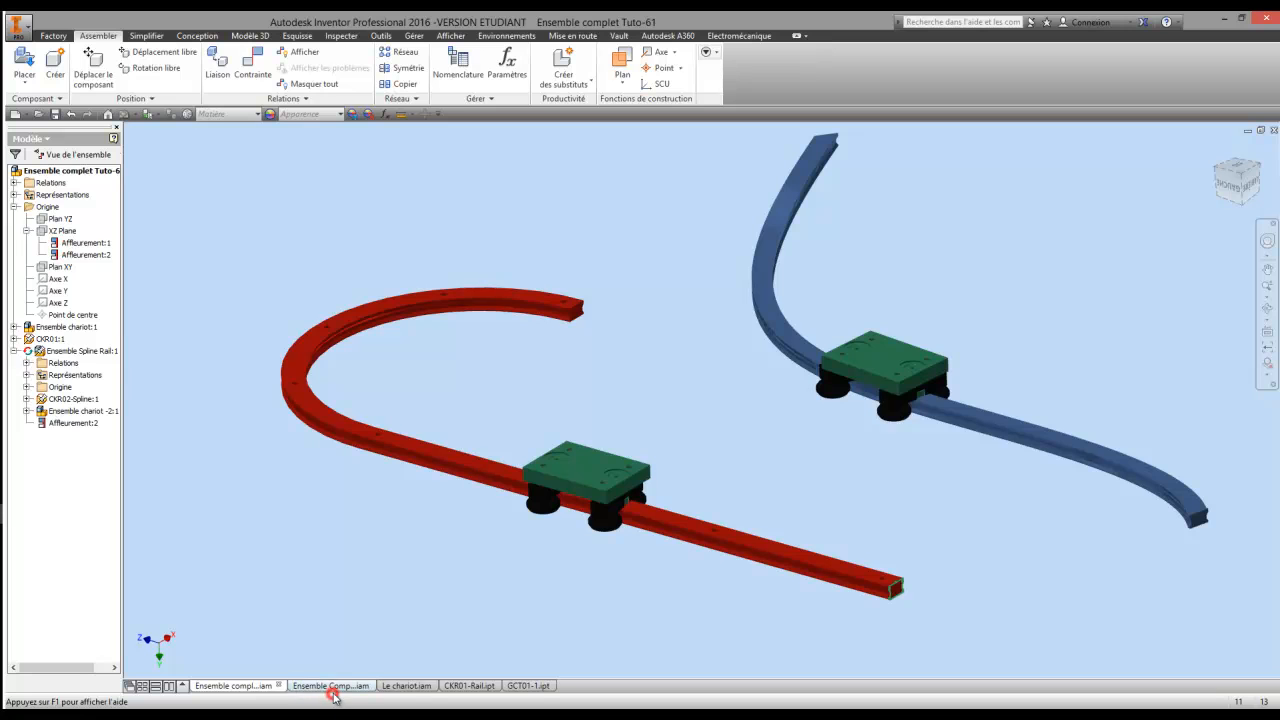
pyautogui.click(339, 690)
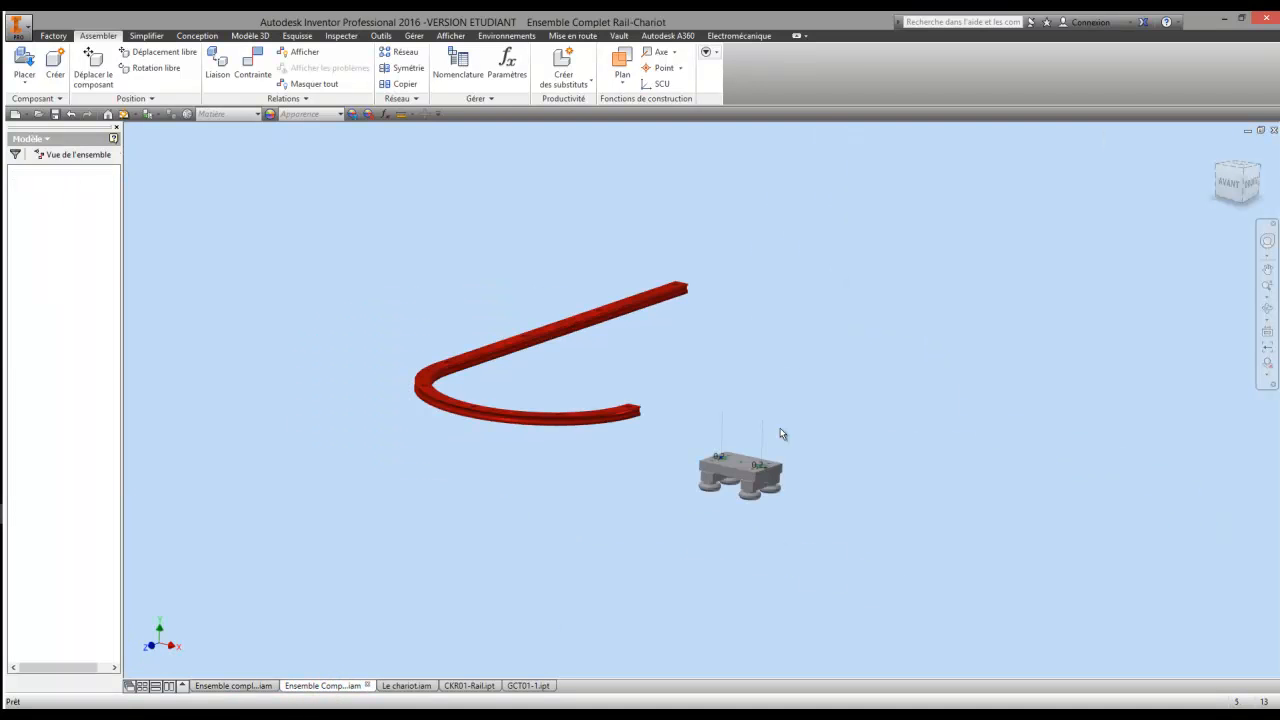
pyautogui.scroll(-3, 752, 474)
pyautogui.scroll(-2, 752, 474)
pyautogui.scroll(3, 758, 472)
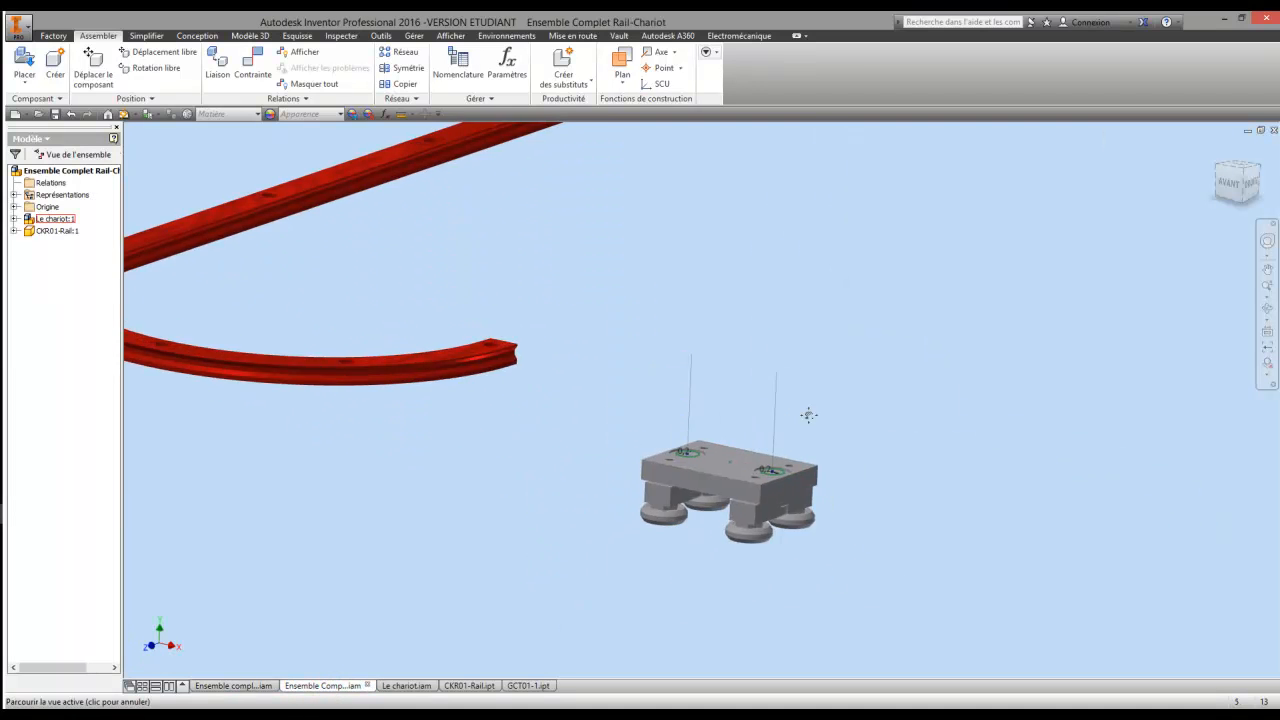
pyautogui.scroll(-1, 777, 432)
pyautogui.moveTo(598, 383); pyautogui.dragTo(634, 423, button='middle')
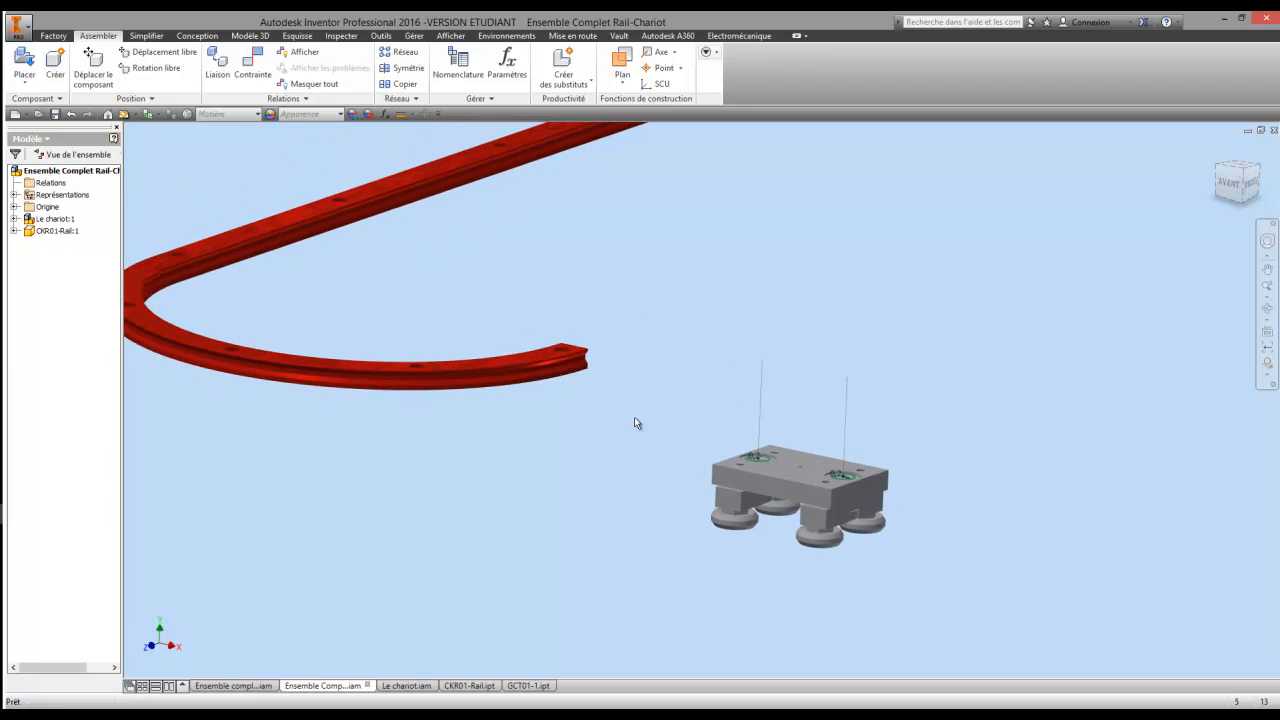
pyautogui.click(381, 371)
pyautogui.rightClick(380, 371)
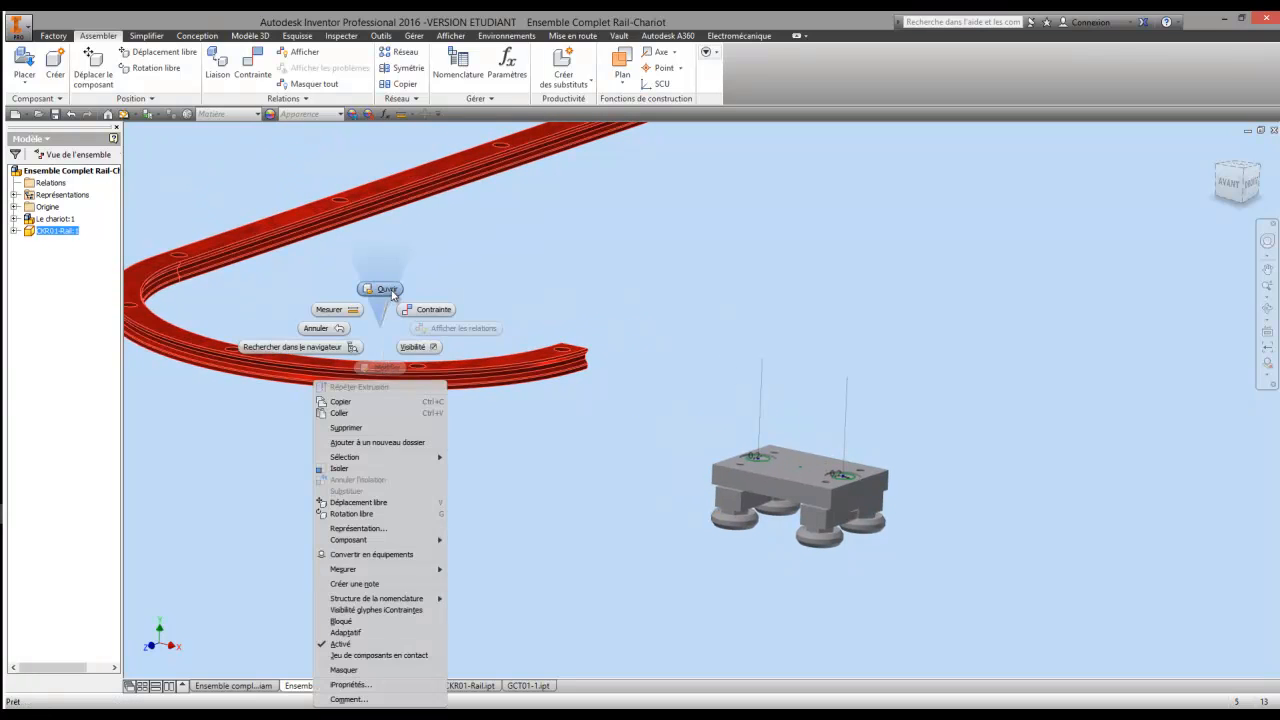
pyautogui.click(383, 290)
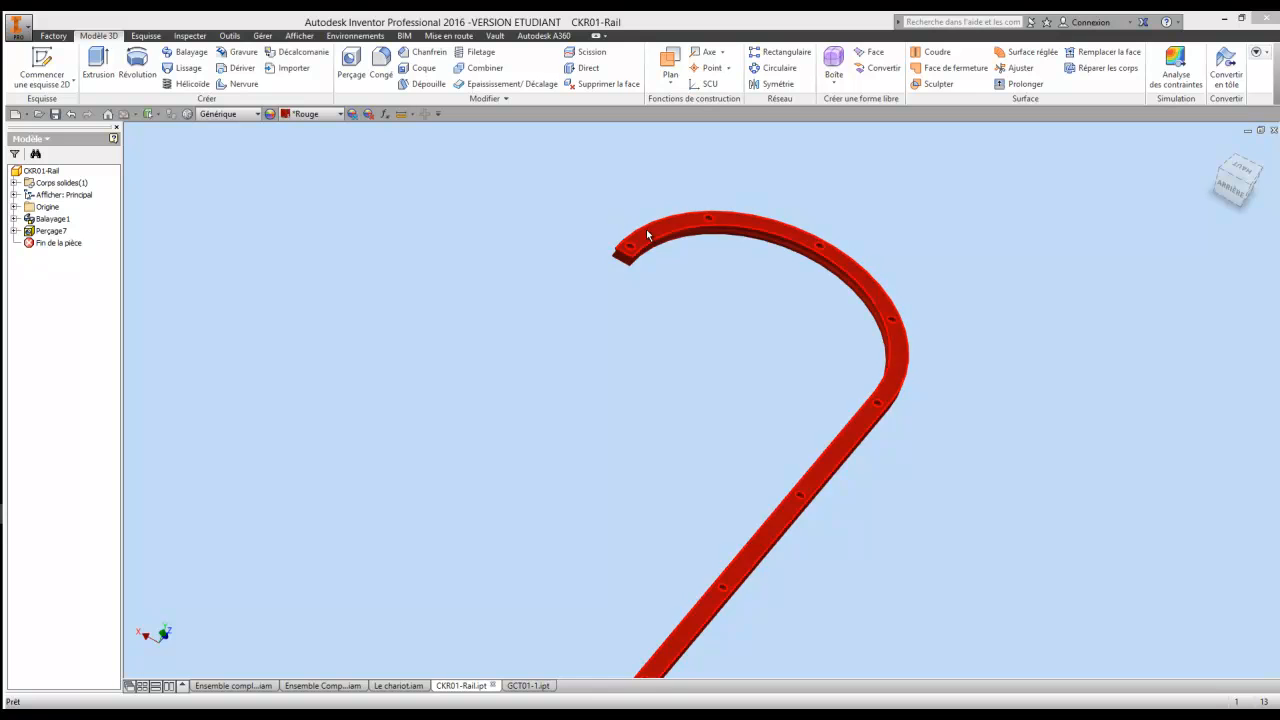
# - Start a sketch on the rail's top face and project the straight section's end edge and the curve's inner edge
pyautogui.rightClick(656, 234)
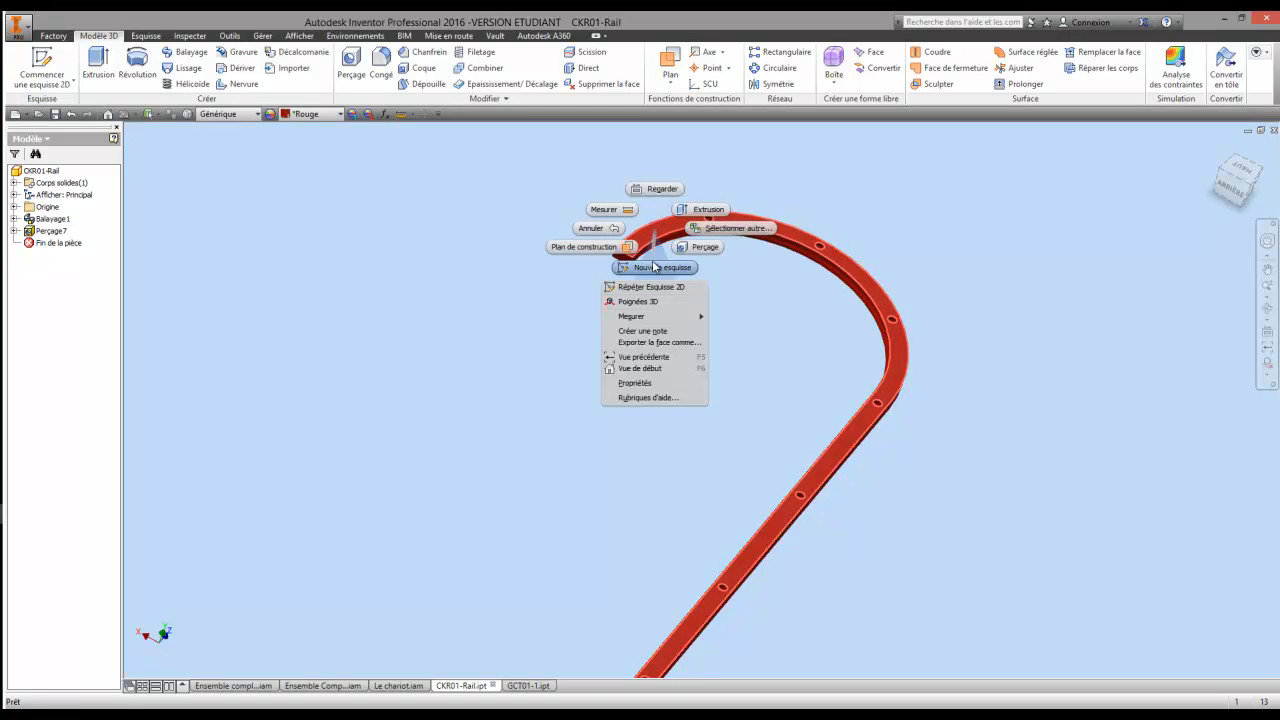
pyautogui.click(653, 264)
pyautogui.click(651, 263)
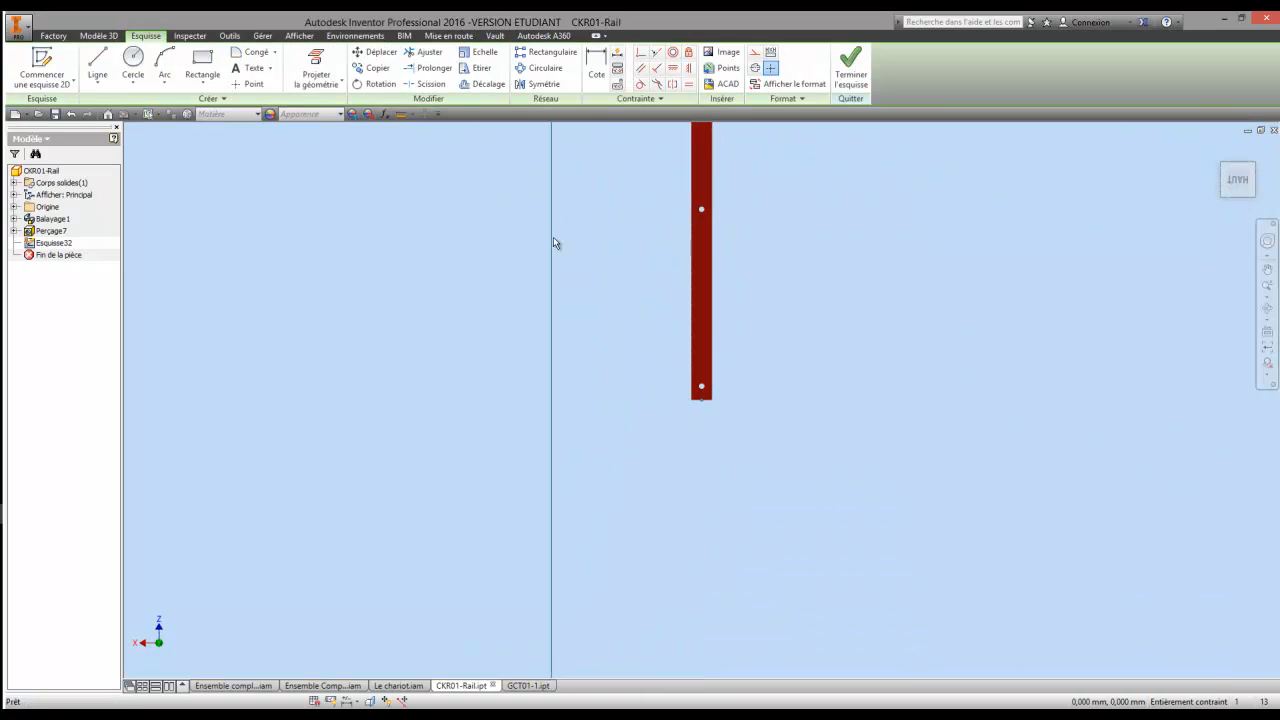
pyautogui.click(316, 66)
pyautogui.click(694, 401)
pyautogui.scroll(-3, 623, 391)
pyautogui.moveTo(623, 393); pyautogui.dragTo(641, 421, button='middle')
pyautogui.scroll(3, 640, 410)
pyautogui.moveTo(548, 452); pyautogui.dragTo(540, 530, button='middle')
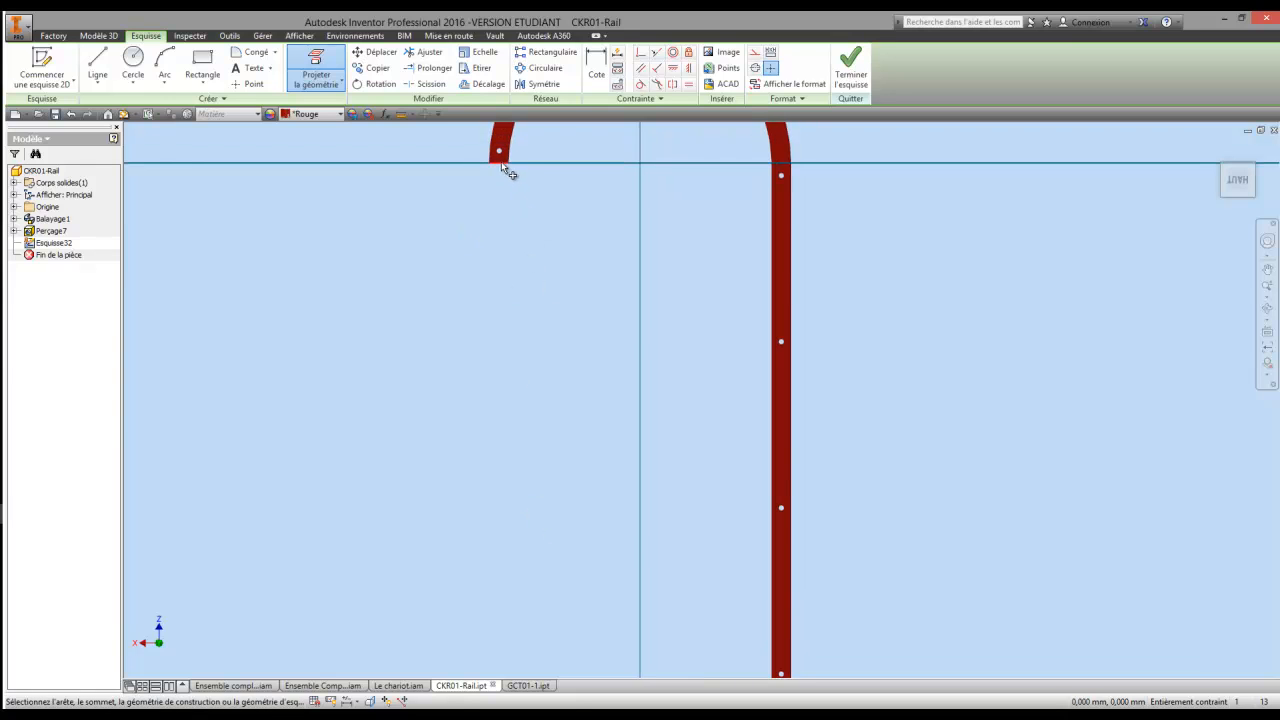
pyautogui.scroll(-2, 550, 236)
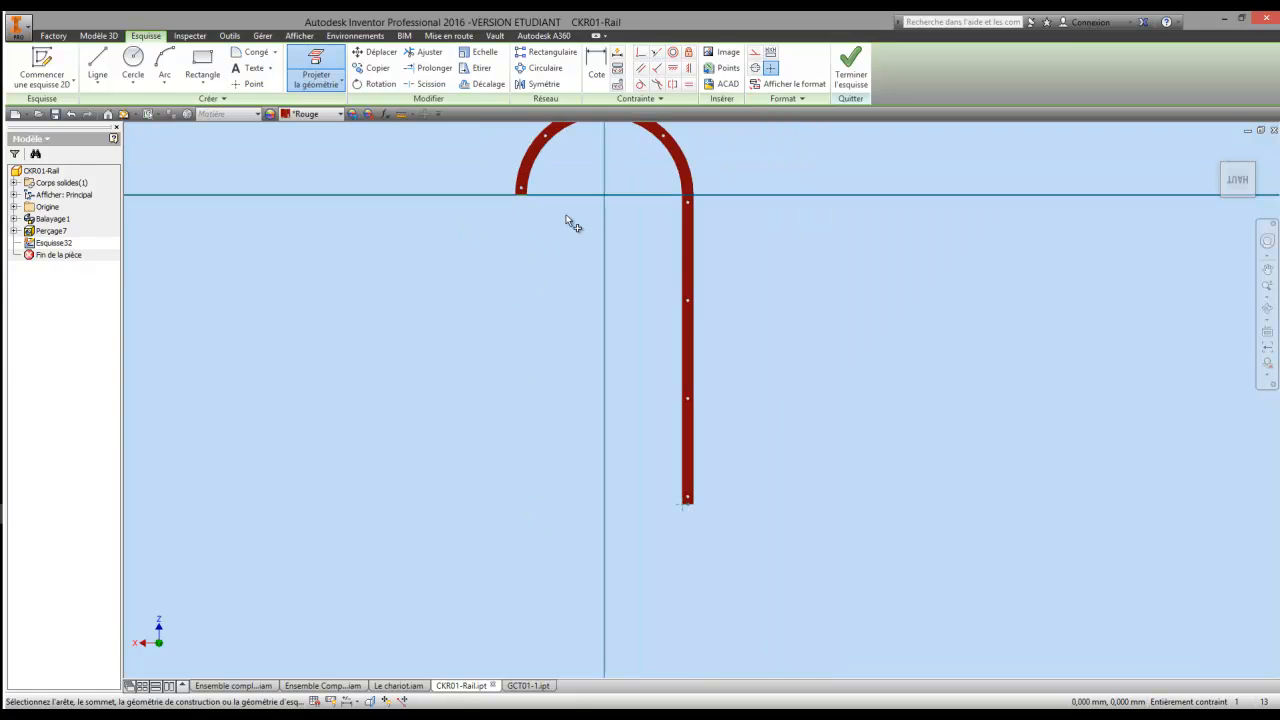
pyautogui.click(647, 131)
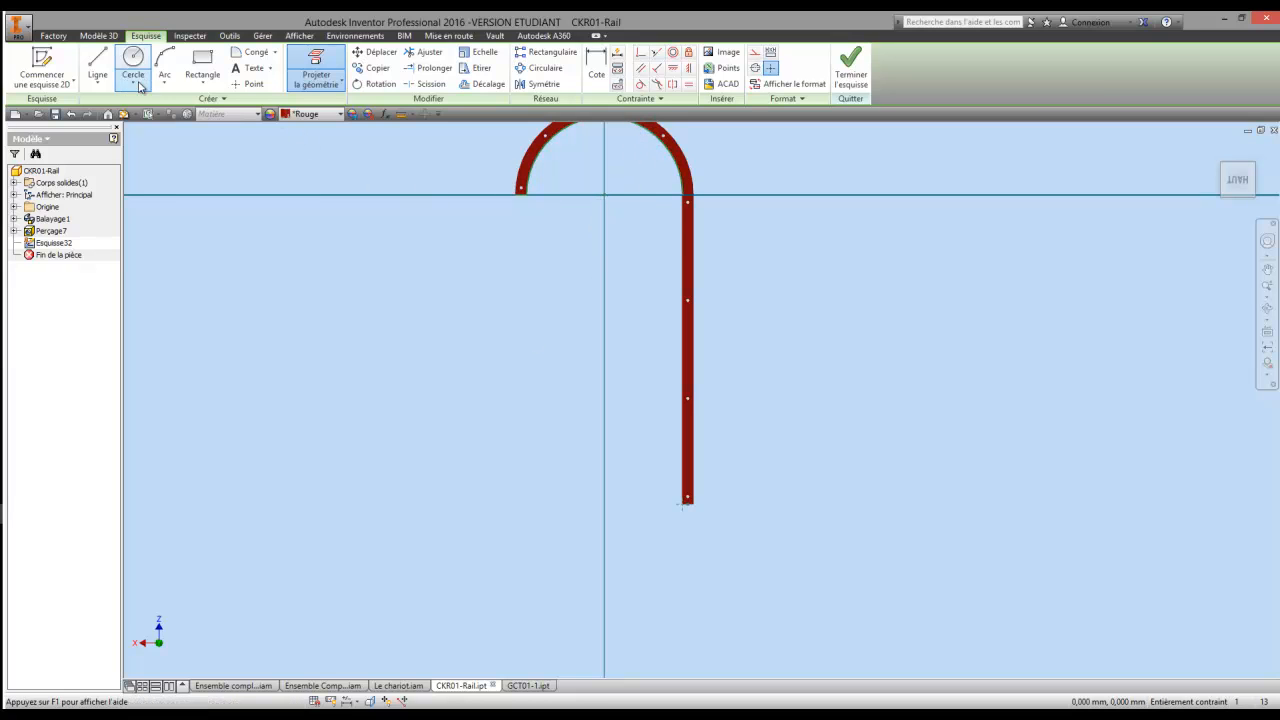
# - Sketch a line along the rail's straight centreline, from the midpoint of its end edge to the start of the curve
pyautogui.click(98, 68)
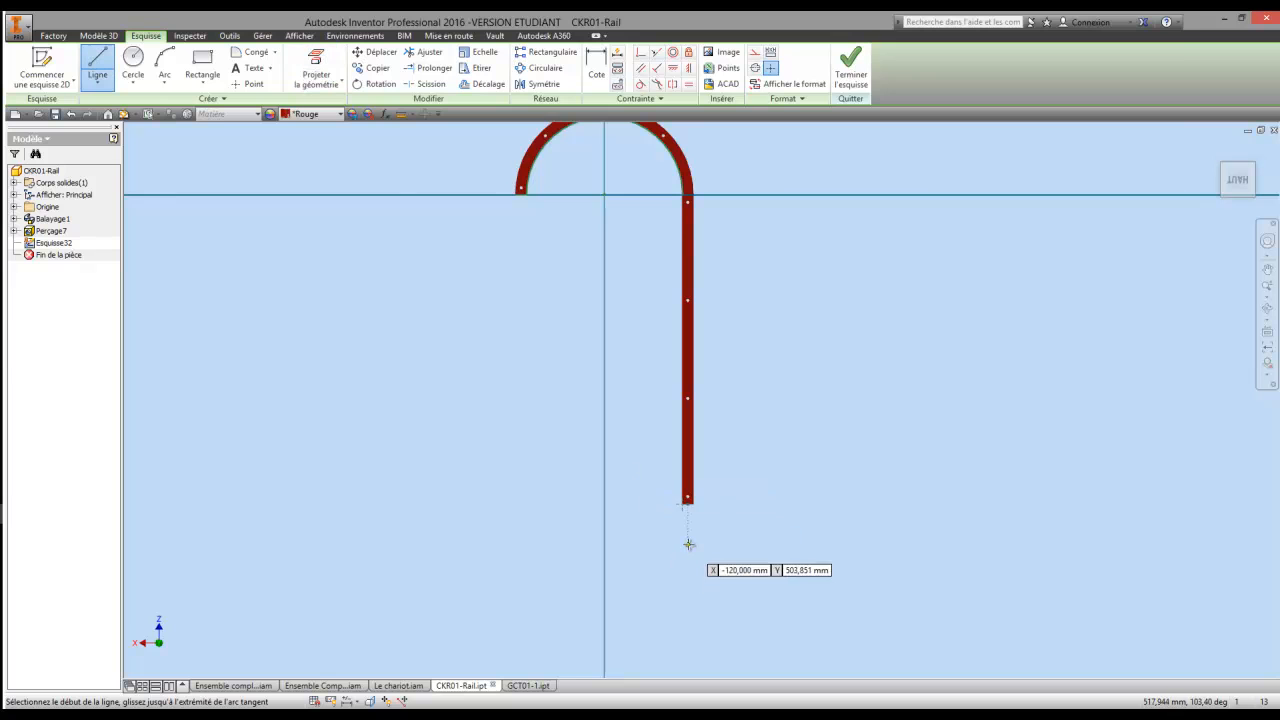
pyautogui.click(687, 503)
pyautogui.moveTo(716, 309); pyautogui.dragTo(686, 557, button='middle')
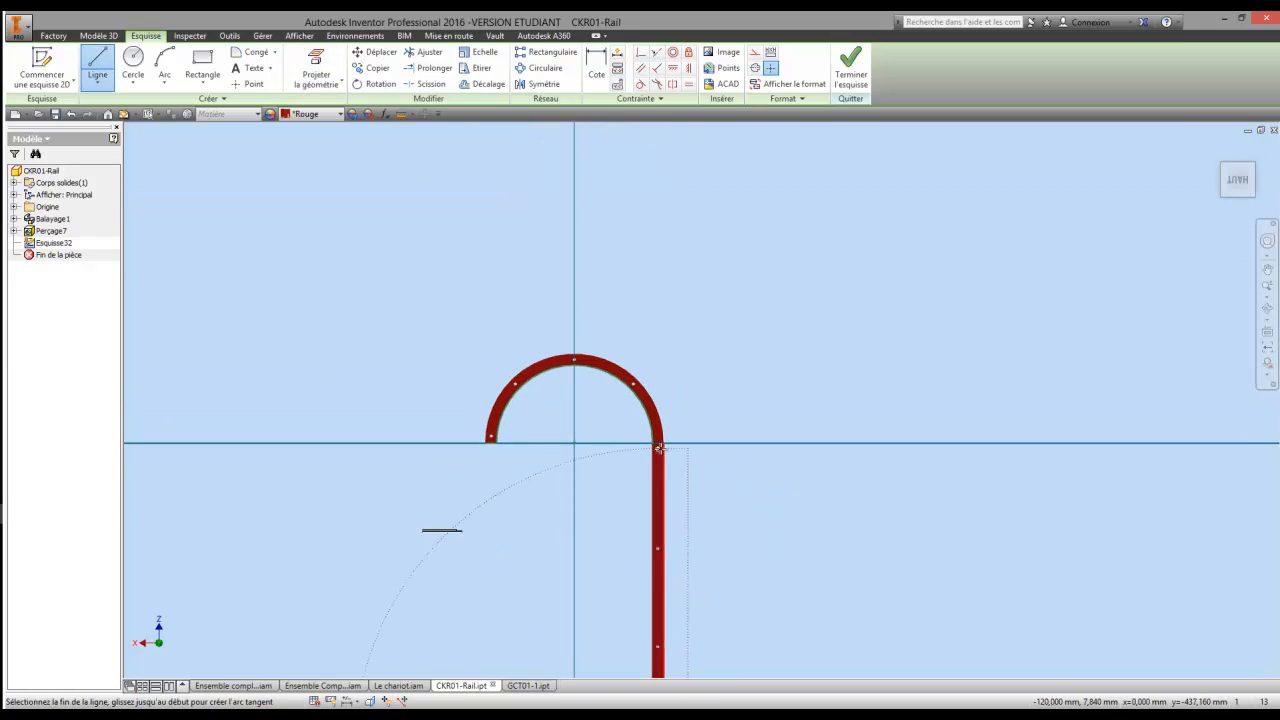
pyautogui.scroll(5, 658, 445)
pyautogui.click(648, 425)
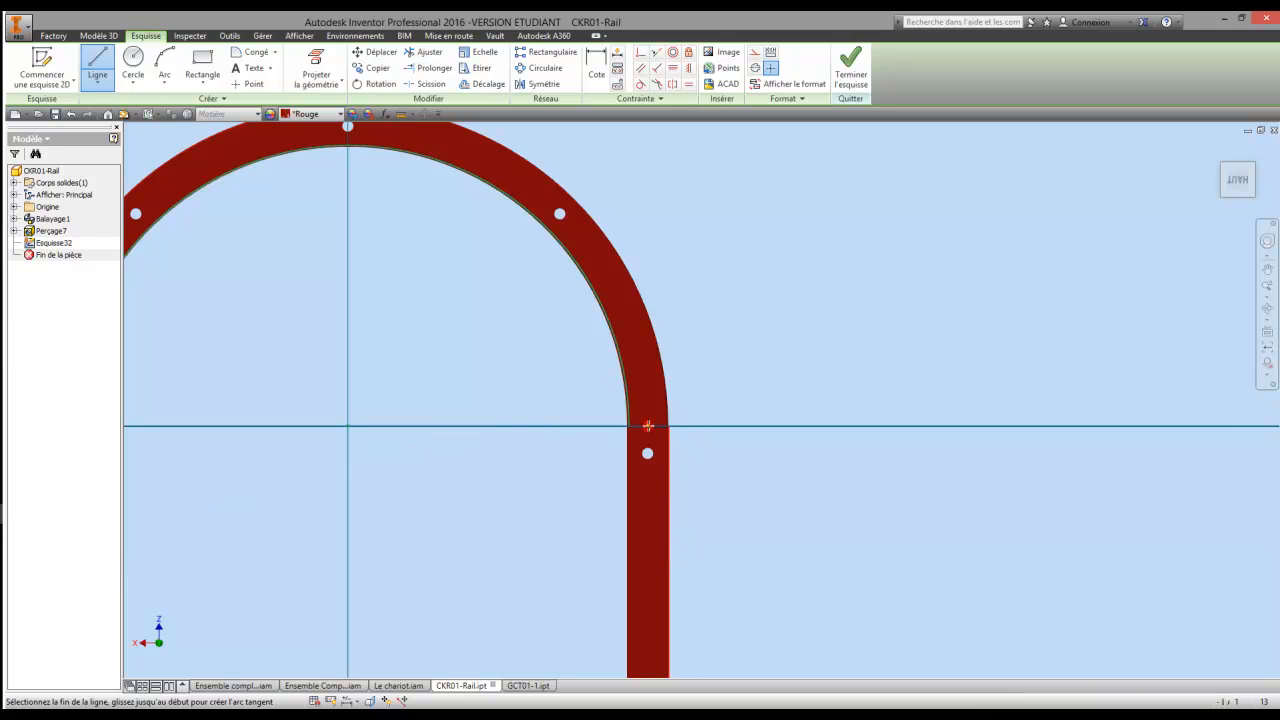
pyautogui.rightClick(749, 366)
pyautogui.click(805, 368)
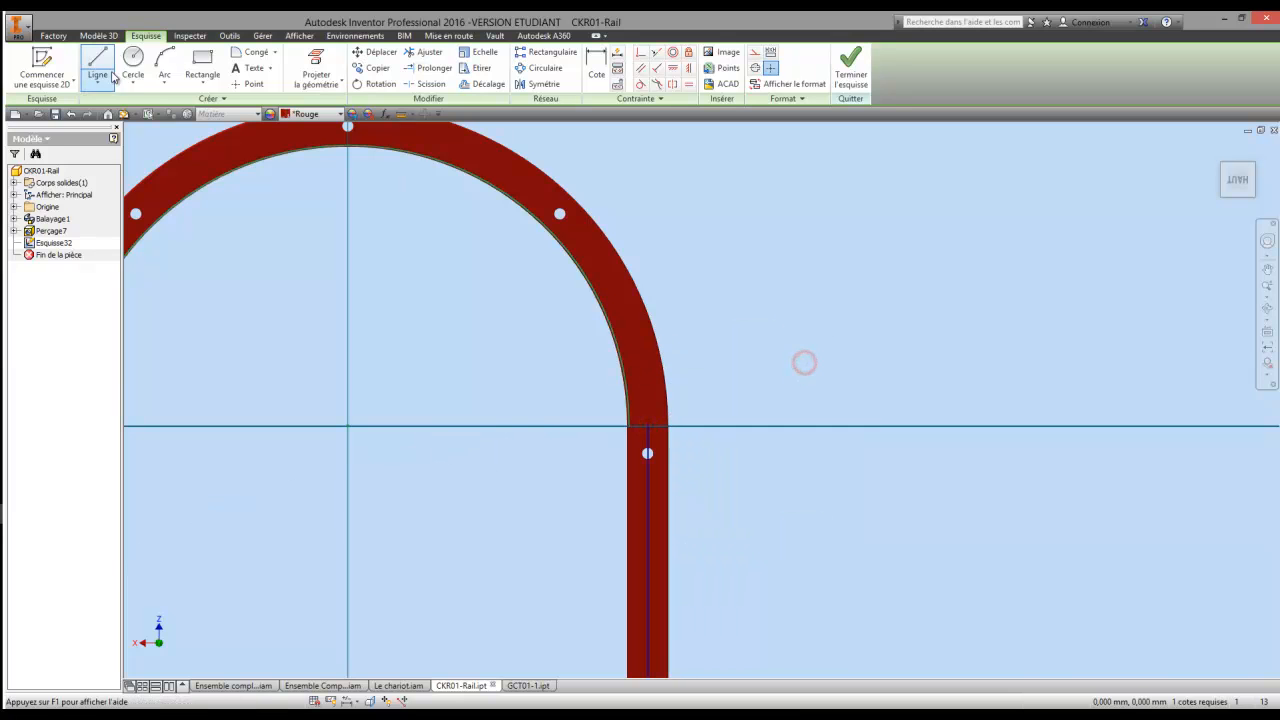
# - Sketch a centre-point arc along the middle of the curved rail, from the line's end to the rail's free end, and finish the sketch
pyautogui.click(164, 82)
pyautogui.click(177, 160)
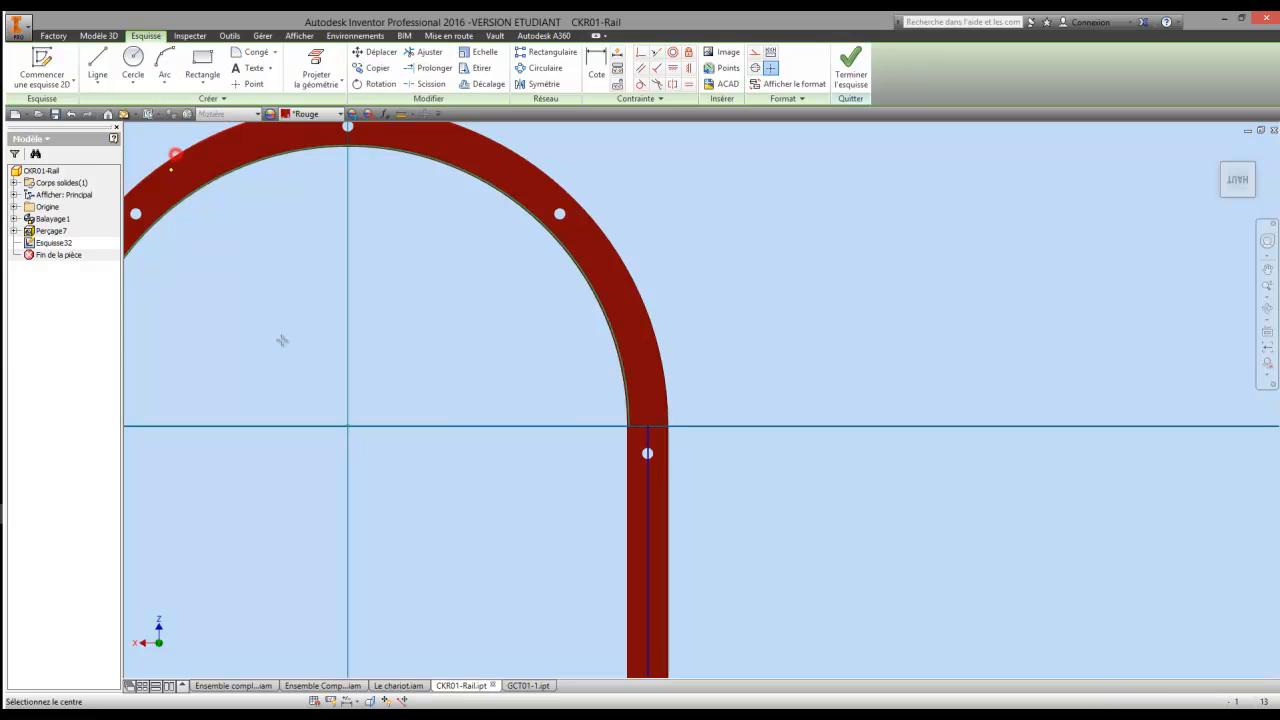
pyautogui.click(347, 425)
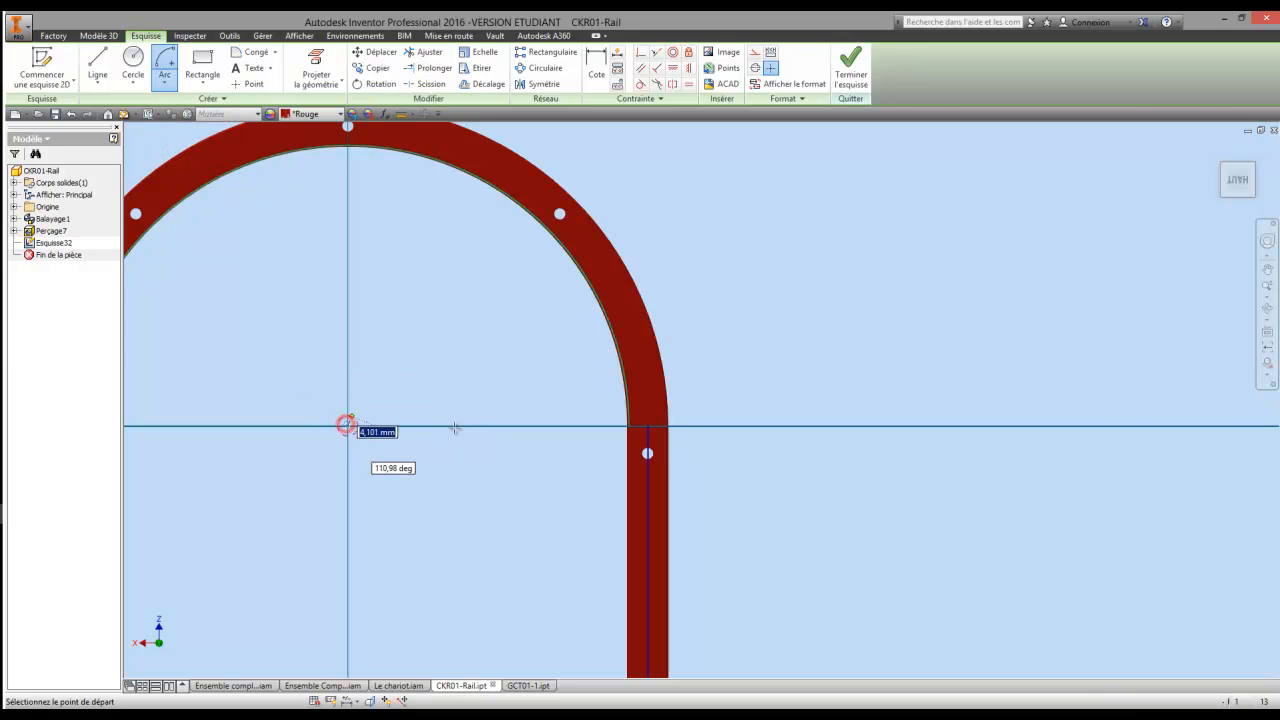
pyautogui.click(646, 426)
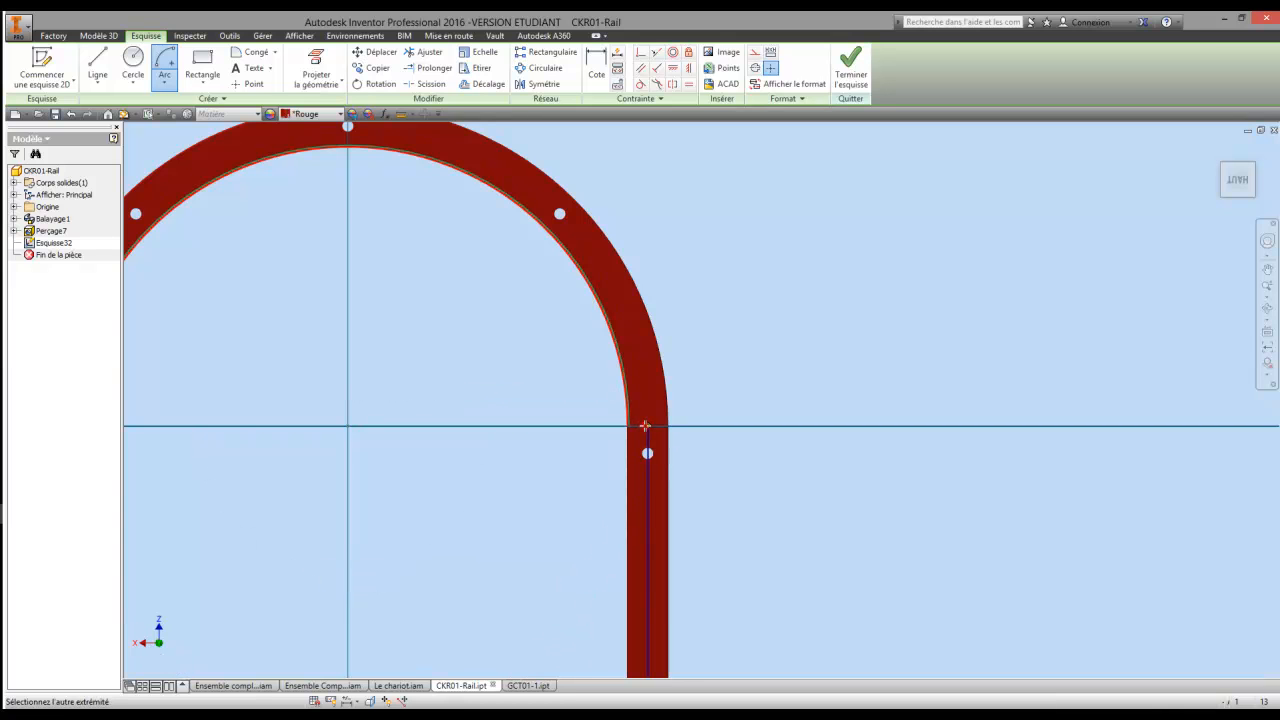
pyautogui.scroll(-3, 206, 222)
pyautogui.moveTo(240, 228)
pyautogui.mouseDown(button='middle')
pyautogui.moveTo(342, 254)
pyautogui.moveTo(454, 249)
pyautogui.mouseUp(button='middle')
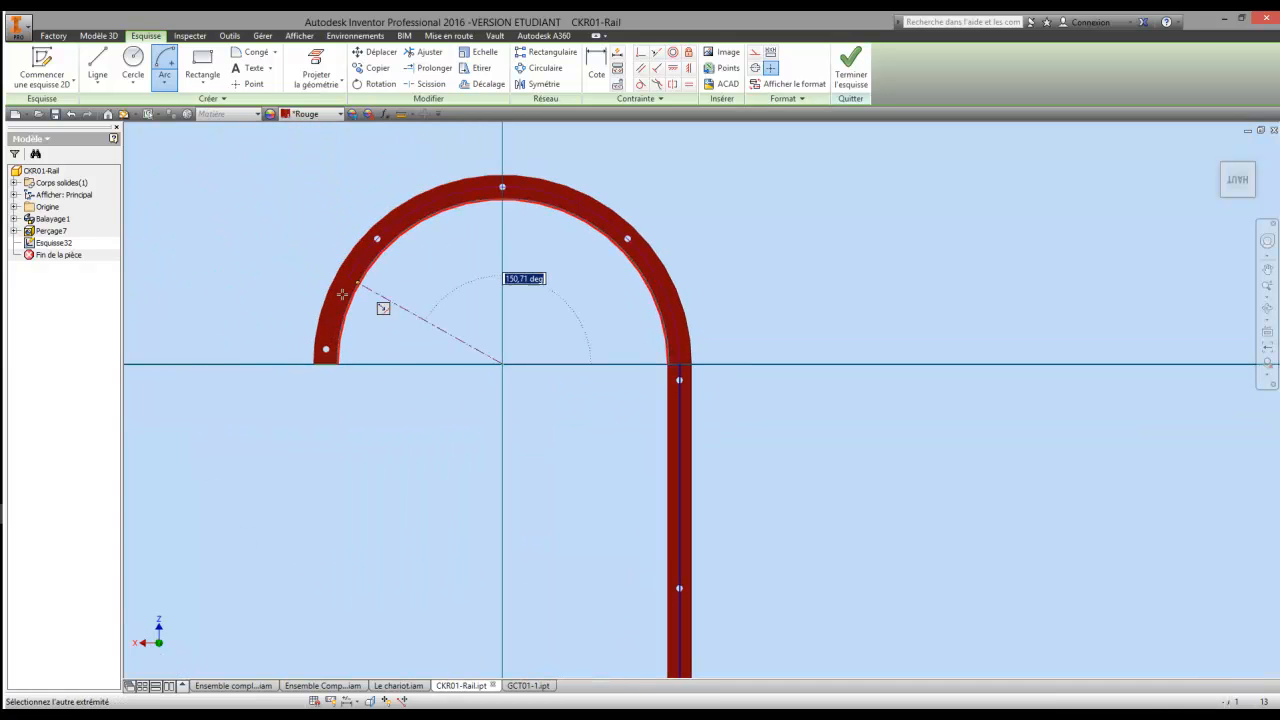
pyautogui.click(325, 360)
pyautogui.rightClick(443, 276)
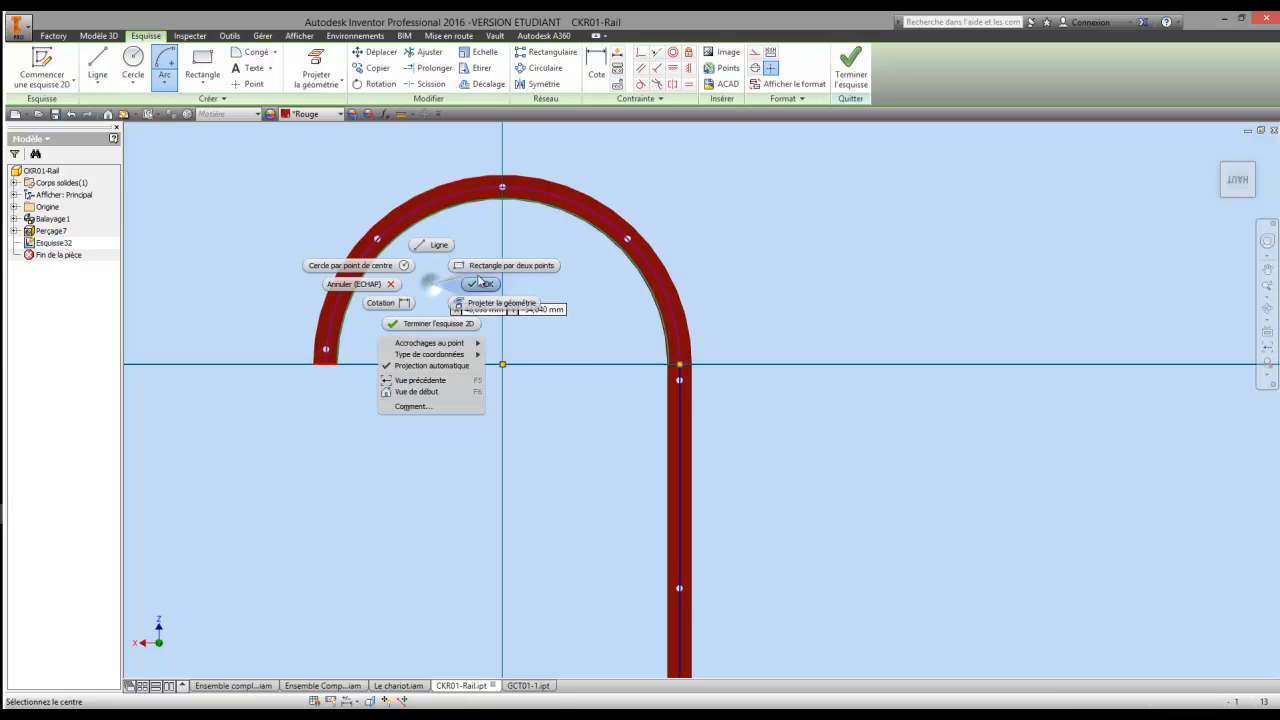
pyautogui.click(486, 285)
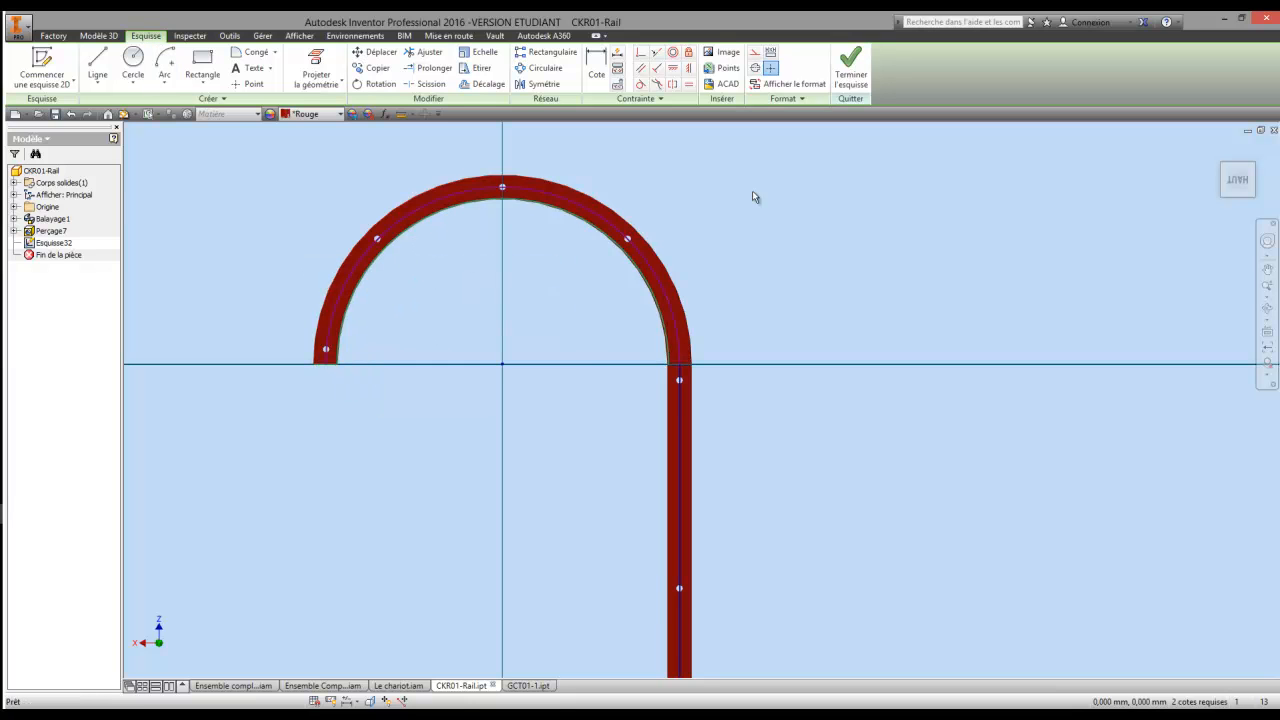
pyautogui.click(857, 73)
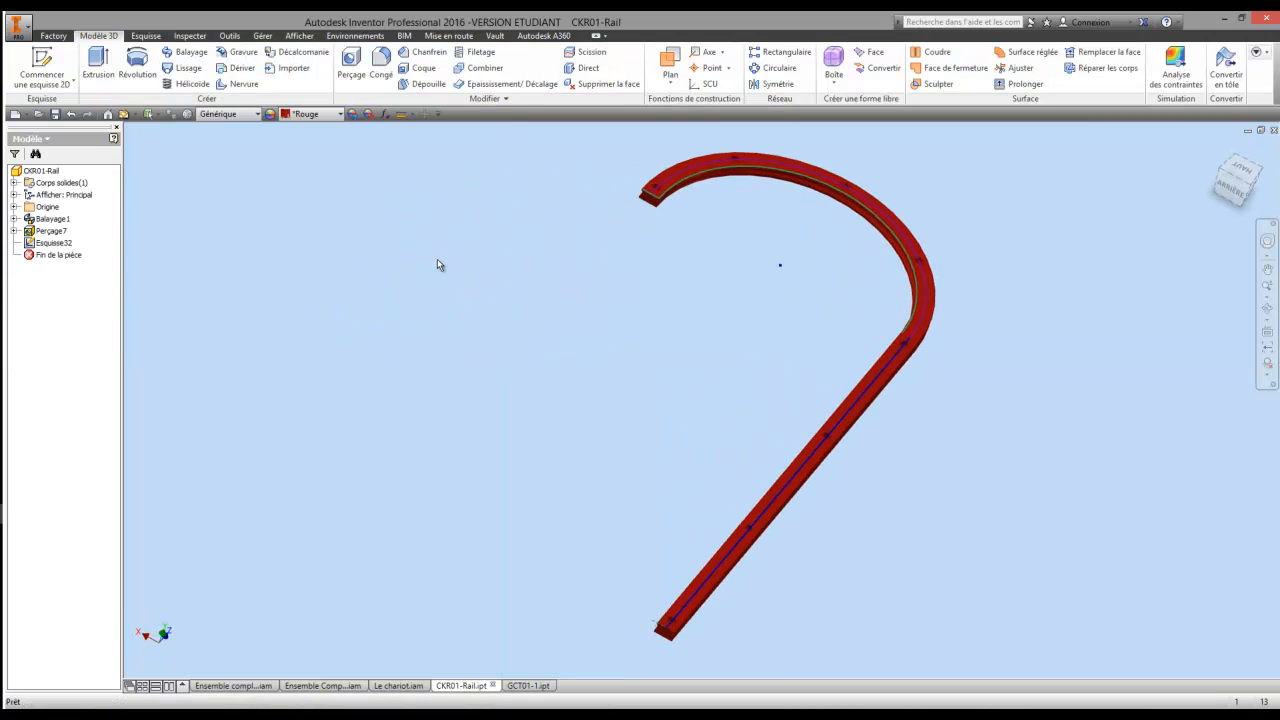
# - Extrude the rail's line-and-arc guide path as a surface, 60 mm up from the rail's top face
pyautogui.click(109, 64)
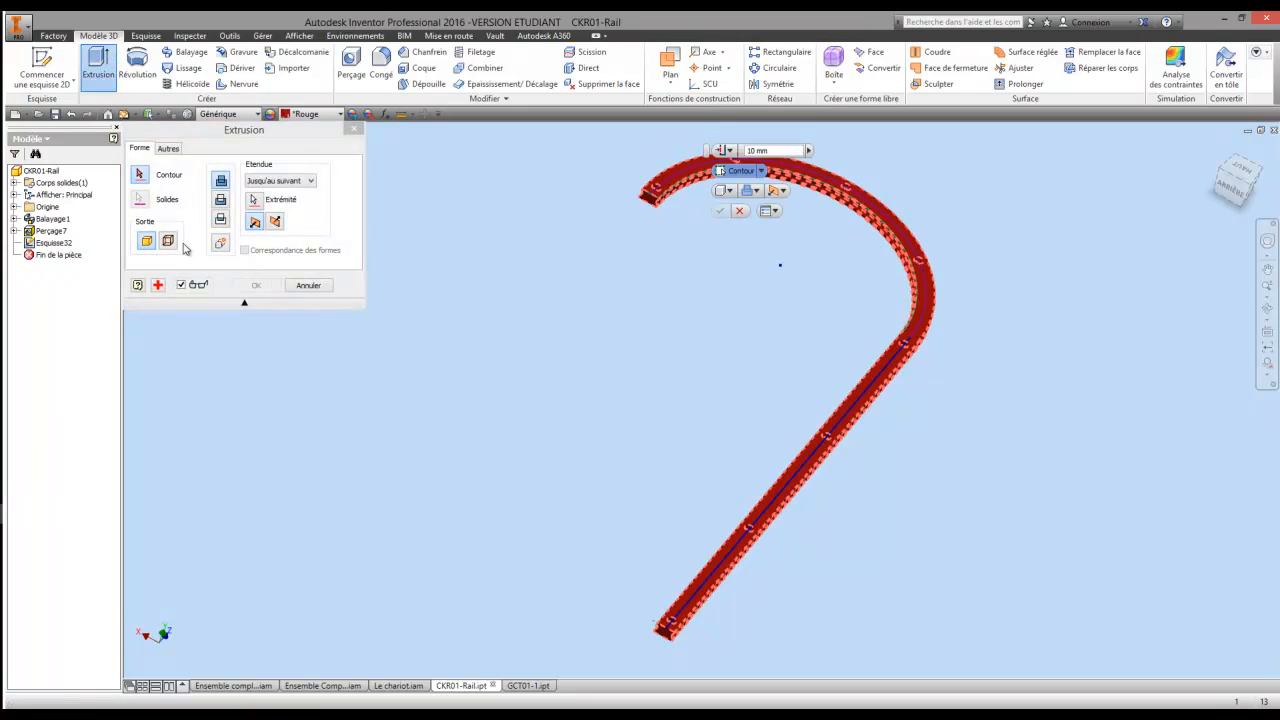
pyautogui.click(168, 241)
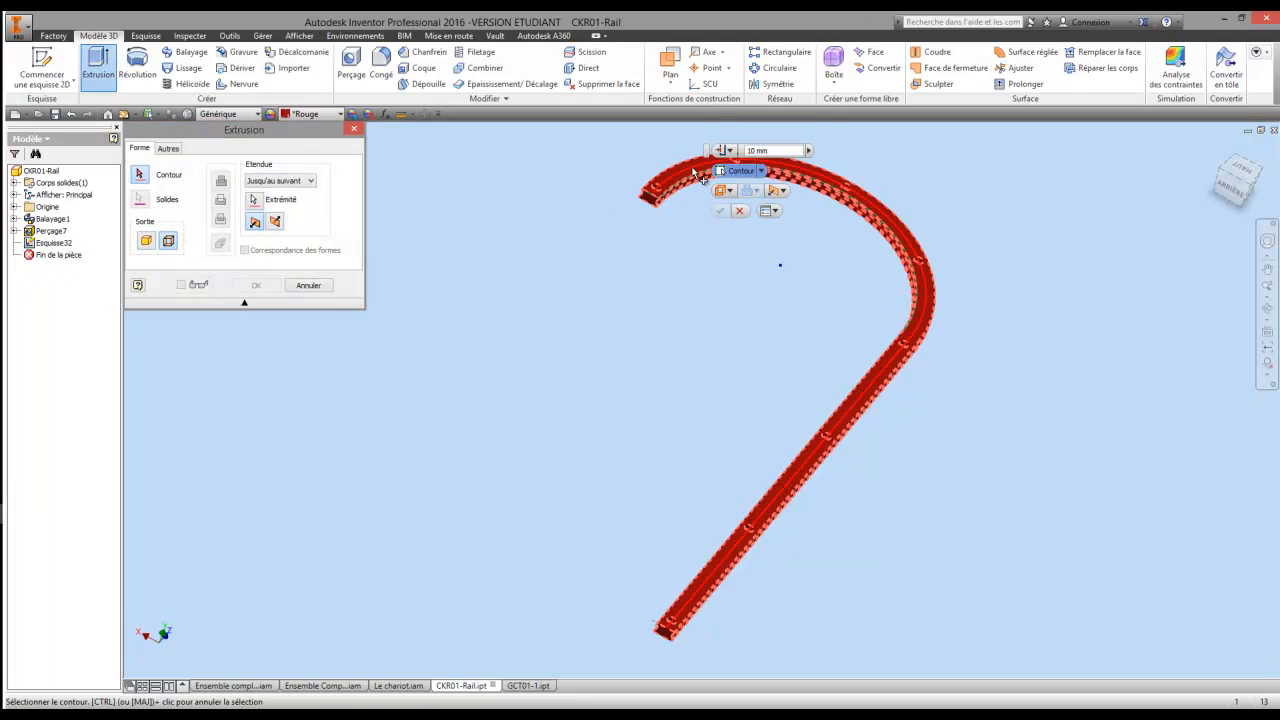
pyautogui.click(695, 176)
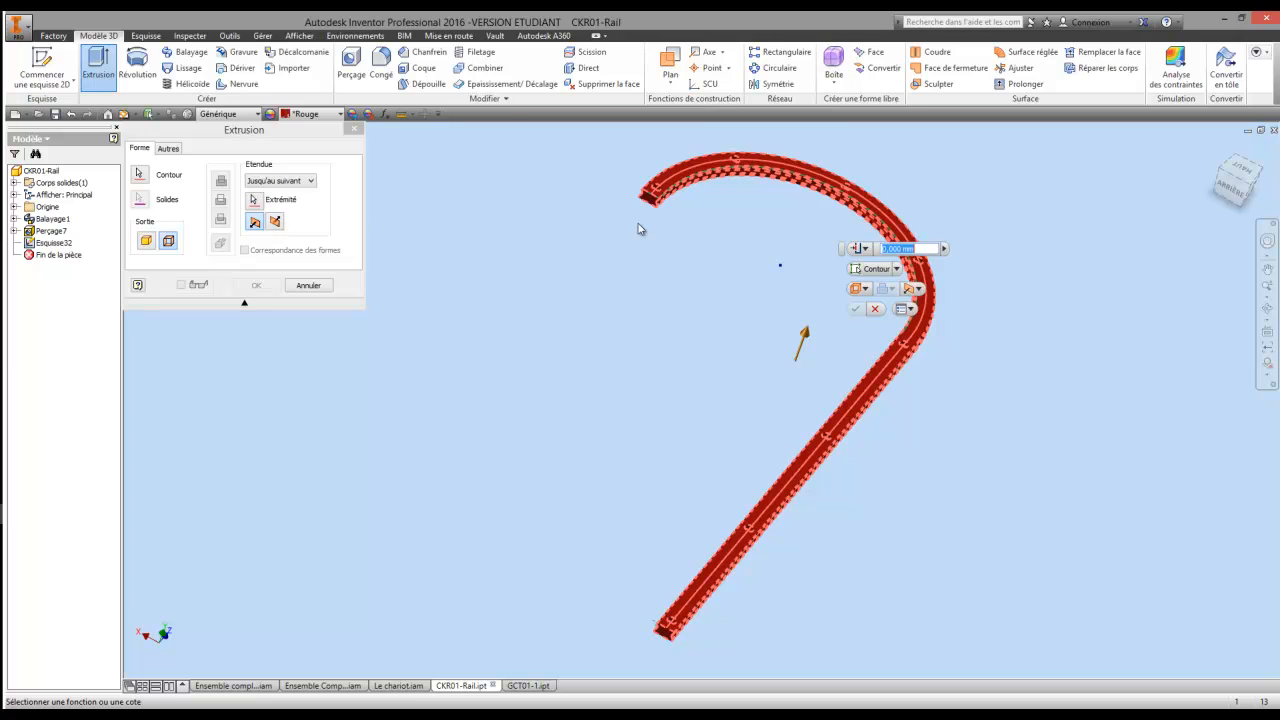
pyautogui.write('2100')
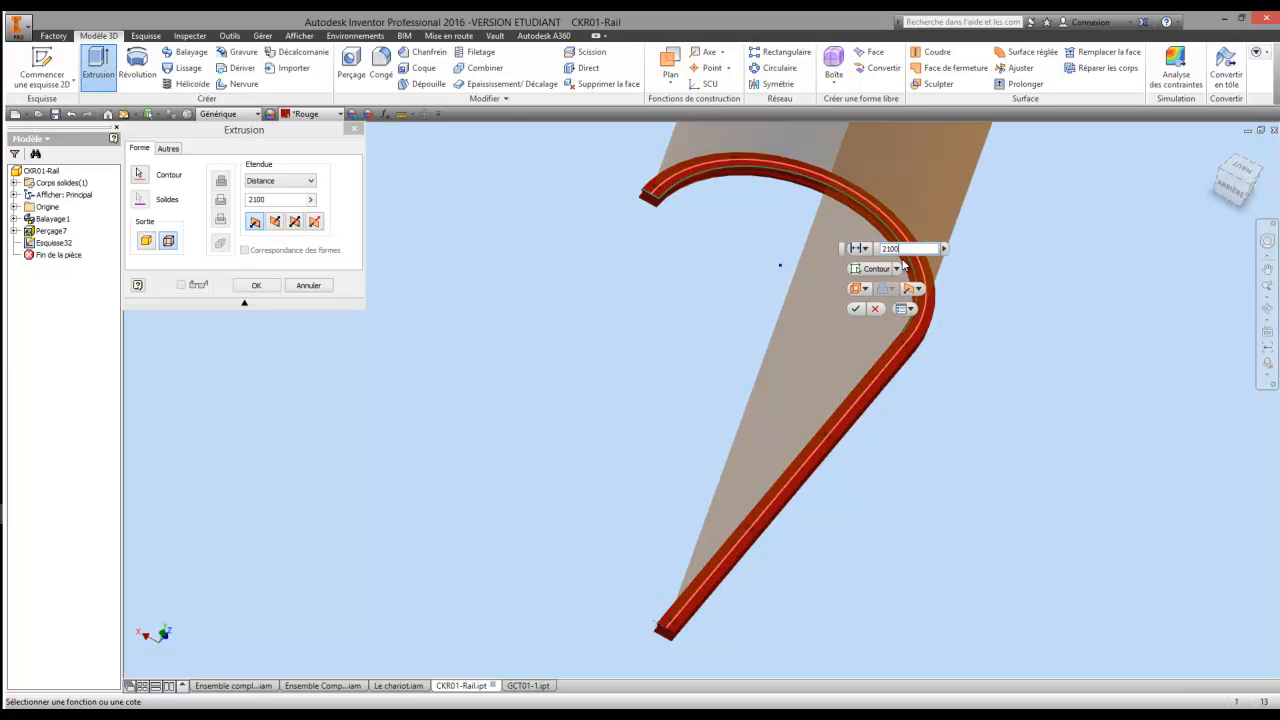
pyautogui.press('BackSpace')
pyautogui.press('BackSpace')
pyautogui.press('BackSpace')
pyautogui.press('BackSpace')
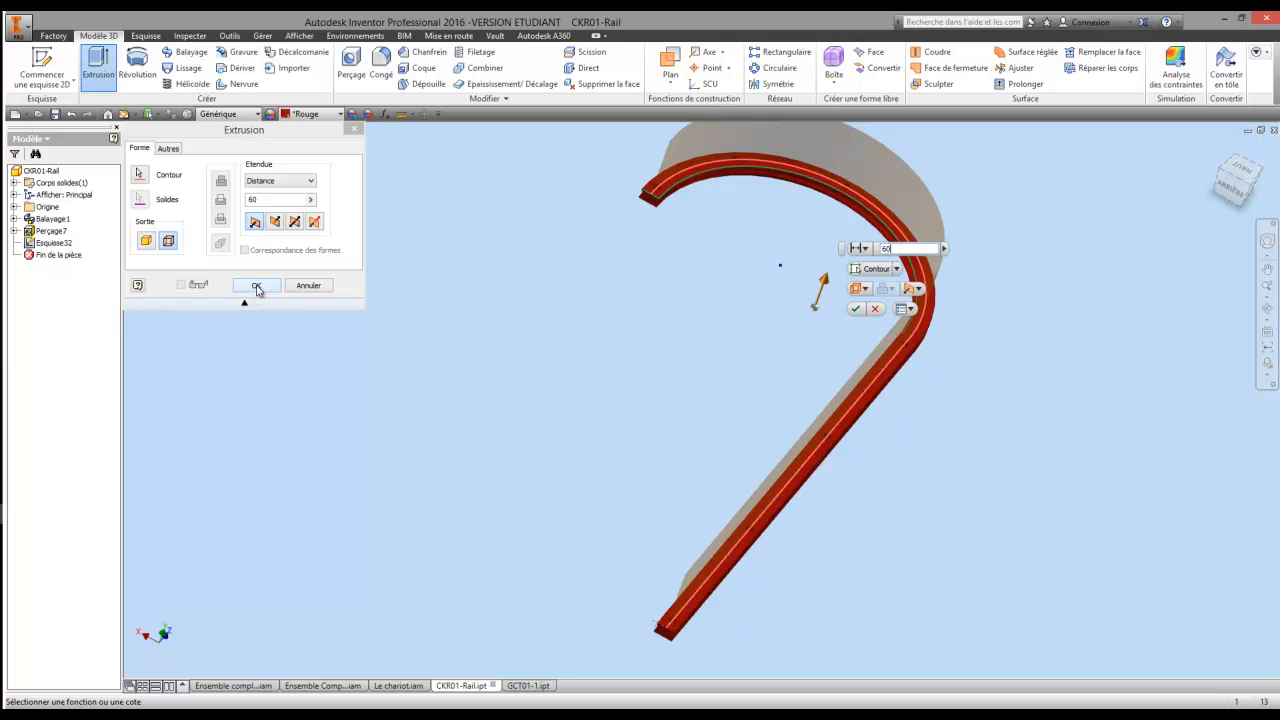
pyautogui.click(257, 288)
pyautogui.scroll(3, 614, 286)
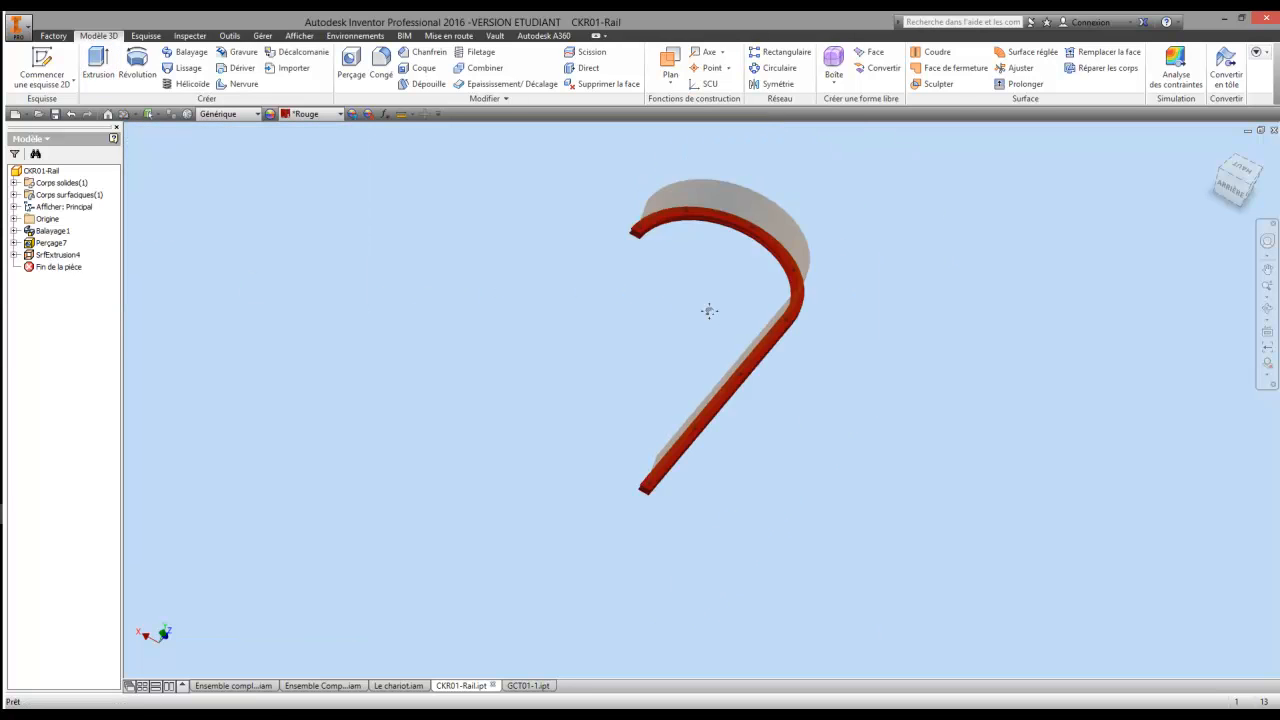
pyautogui.keyDown('shift'); pyautogui.moveTo(709, 300); pyautogui.dragTo(607, 419, button='middle'); pyautogui.keyUp('shift')
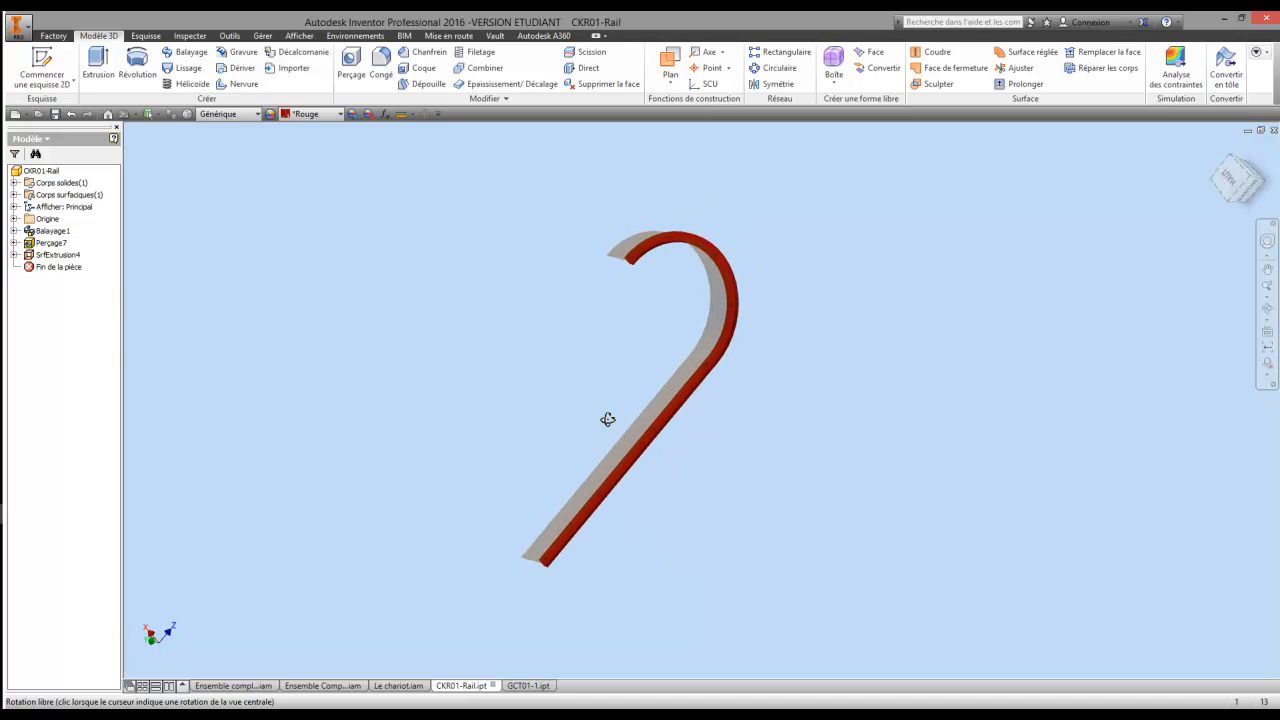
pyautogui.rightClick(512, 354)
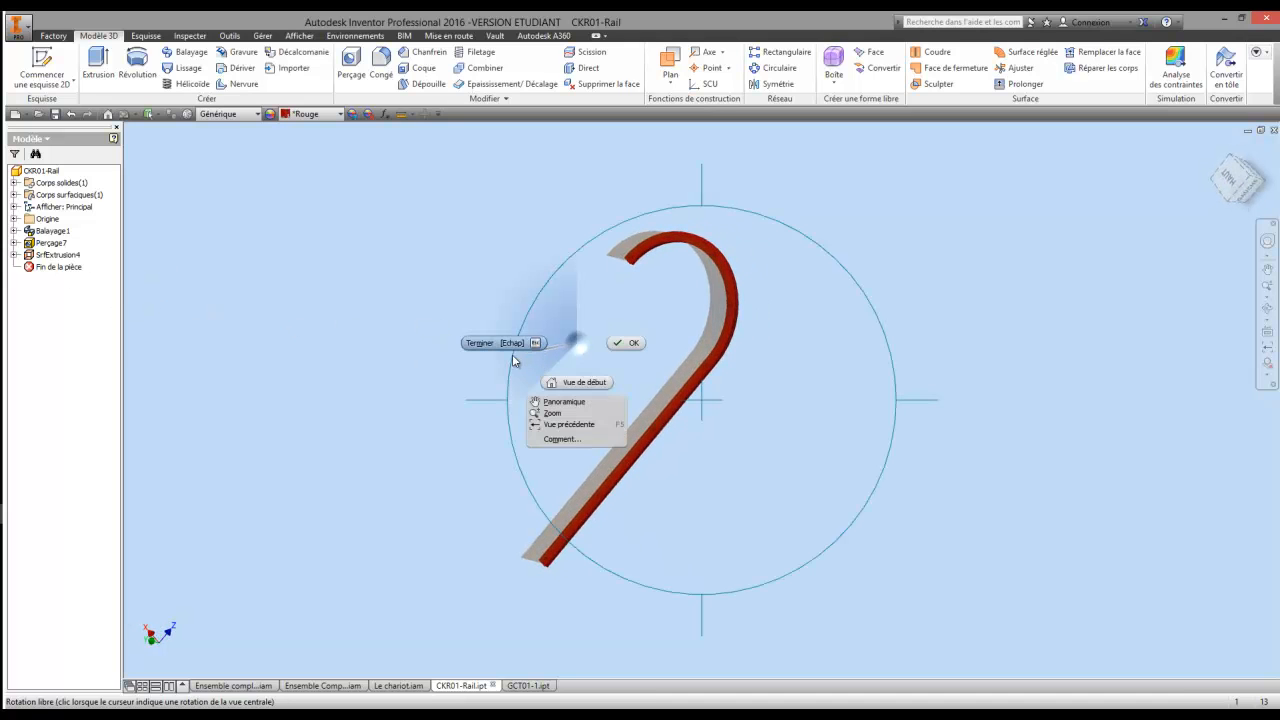
pyautogui.click(505, 349)
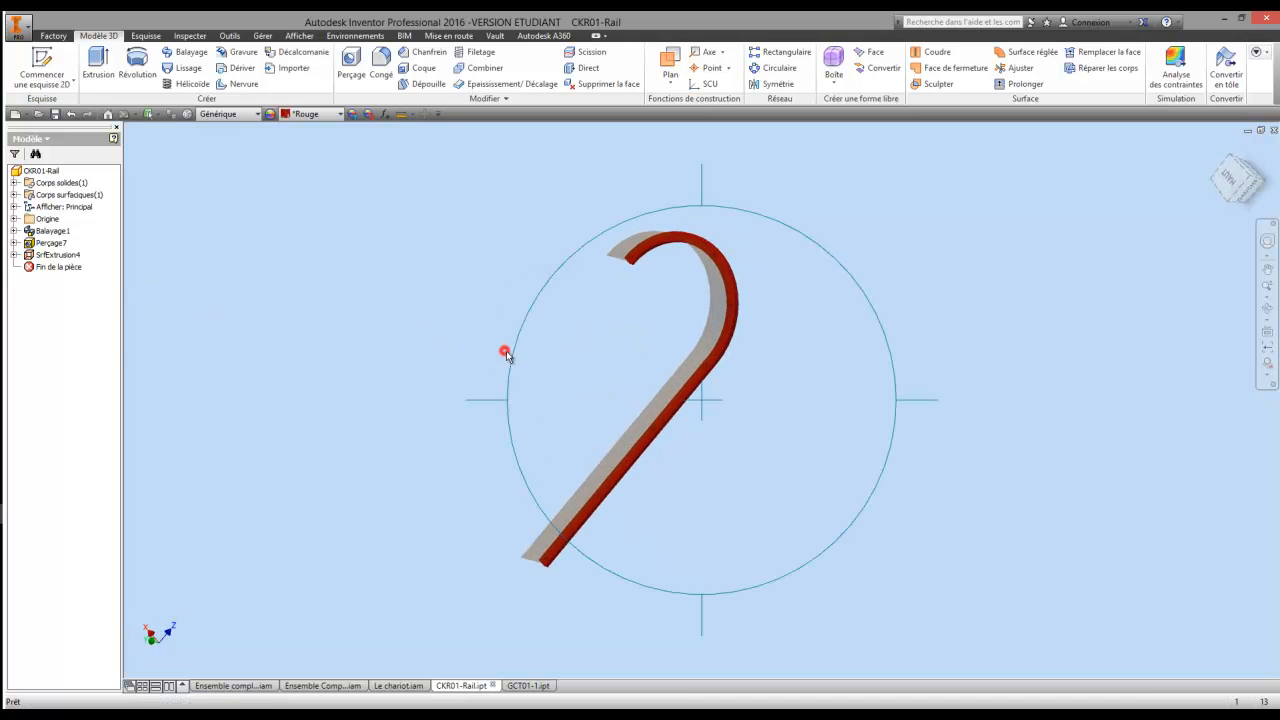
# - Switch to the Ensemble Complet Rail-Chariot assembly and move the carriage closer to the rail
pyautogui.click(308, 686)
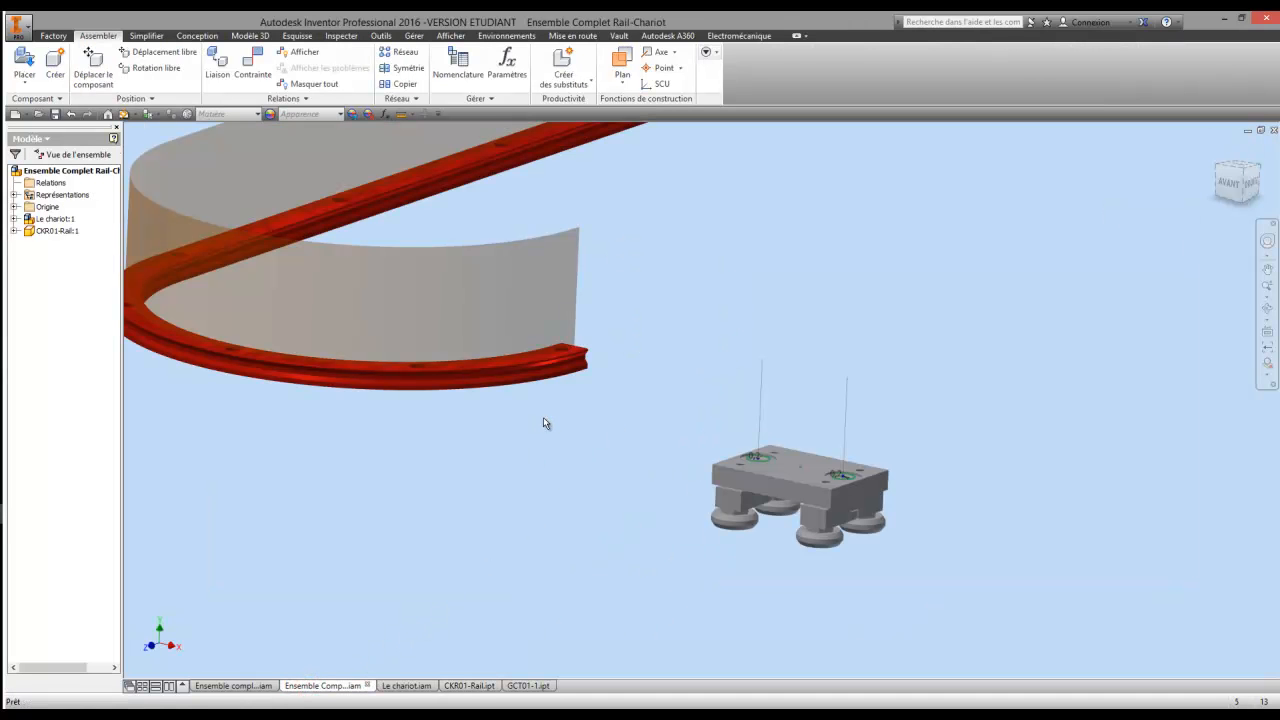
pyautogui.press('F4')
pyautogui.moveTo(597, 434); pyautogui.dragTo(512, 451)
pyautogui.rightClick(652, 387)
pyautogui.click(582, 398)
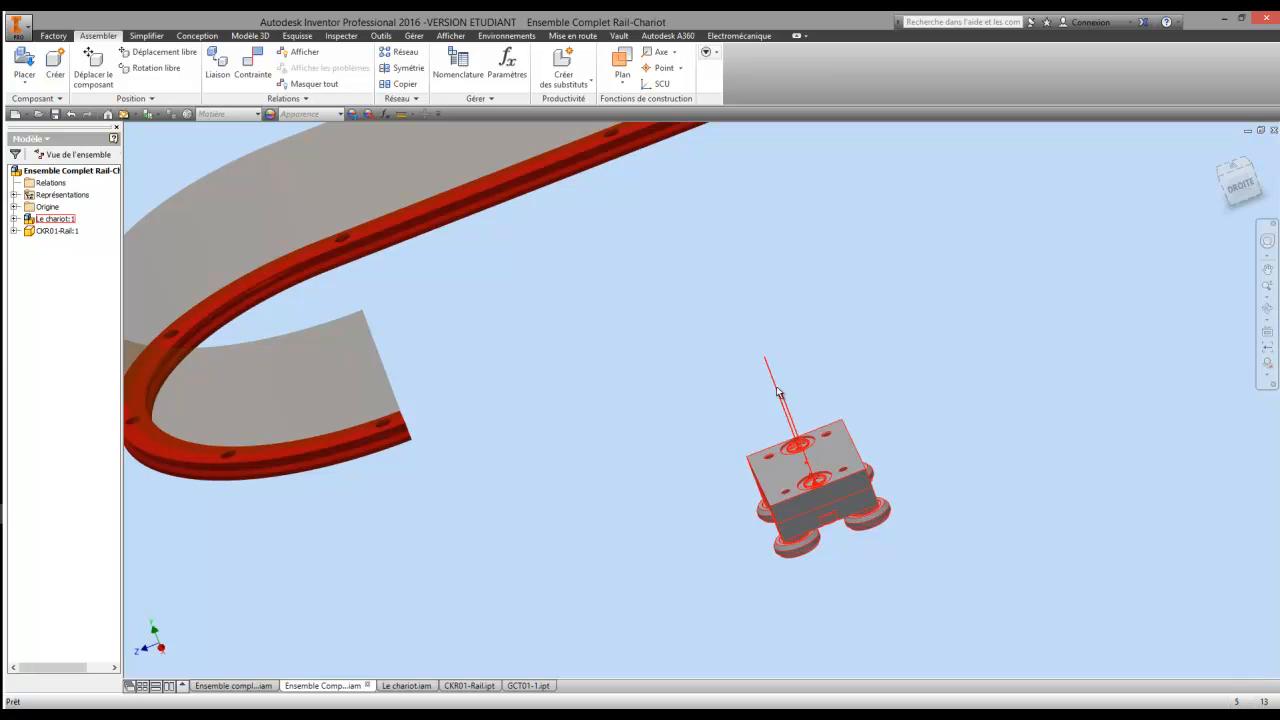
pyautogui.moveTo(679, 422); pyautogui.dragTo(729, 405, button='middle')
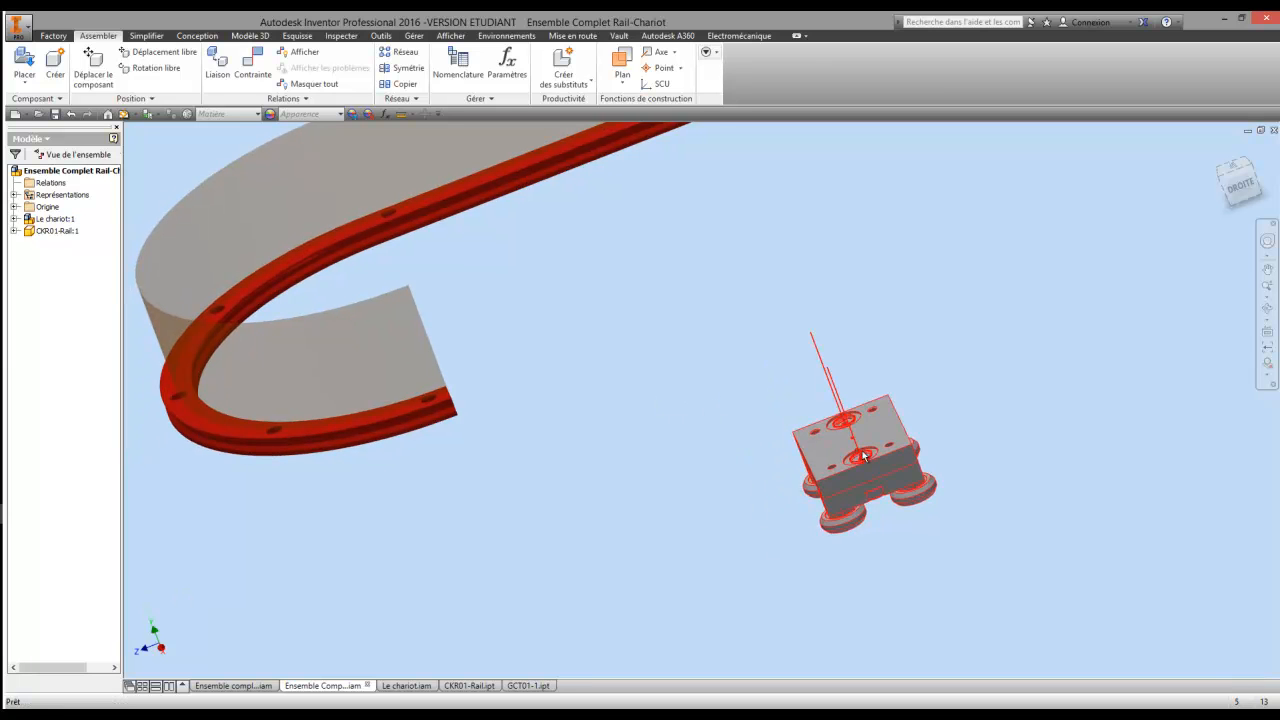
pyautogui.moveTo(839, 470); pyautogui.dragTo(603, 358)
pyautogui.scroll(3, 603, 358)
pyautogui.moveTo(603, 358); pyautogui.dragTo(645, 445, button='middle')
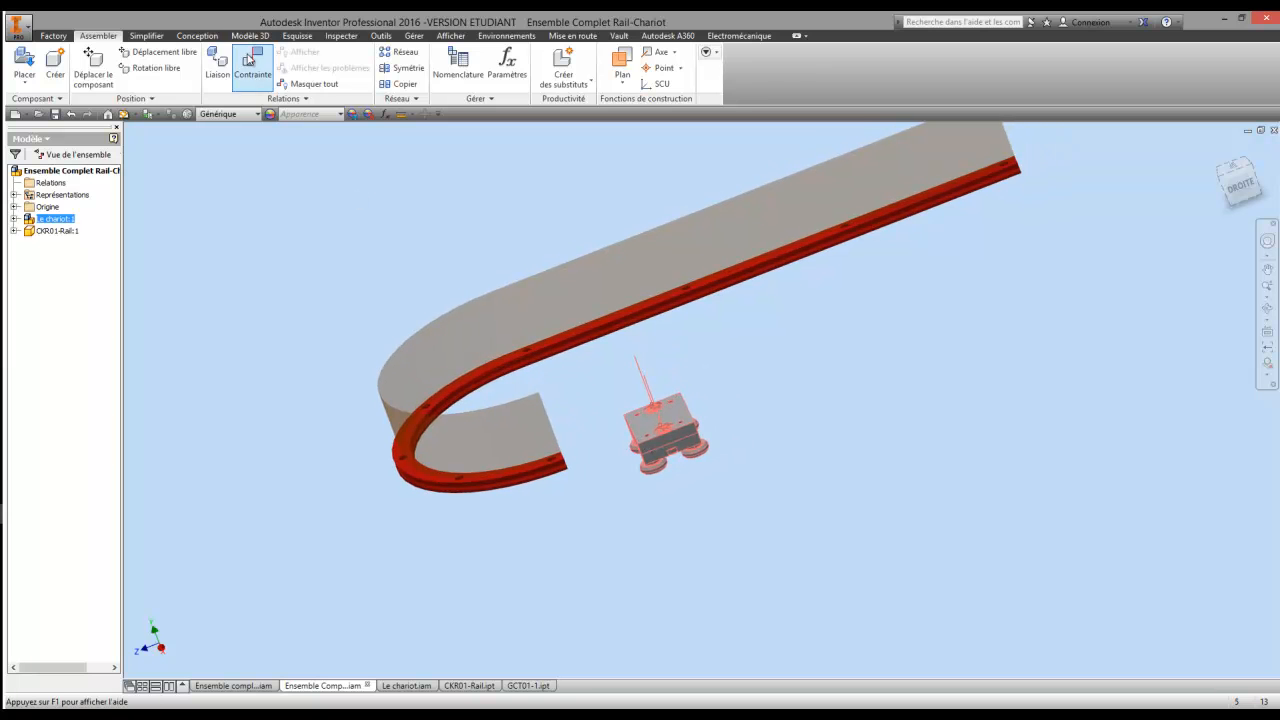
# - Apply a transitional constraint between one of the carriage's thin cylindrical guide surfaces and the curved part of the rail's guide surface
pyautogui.click(266, 76)
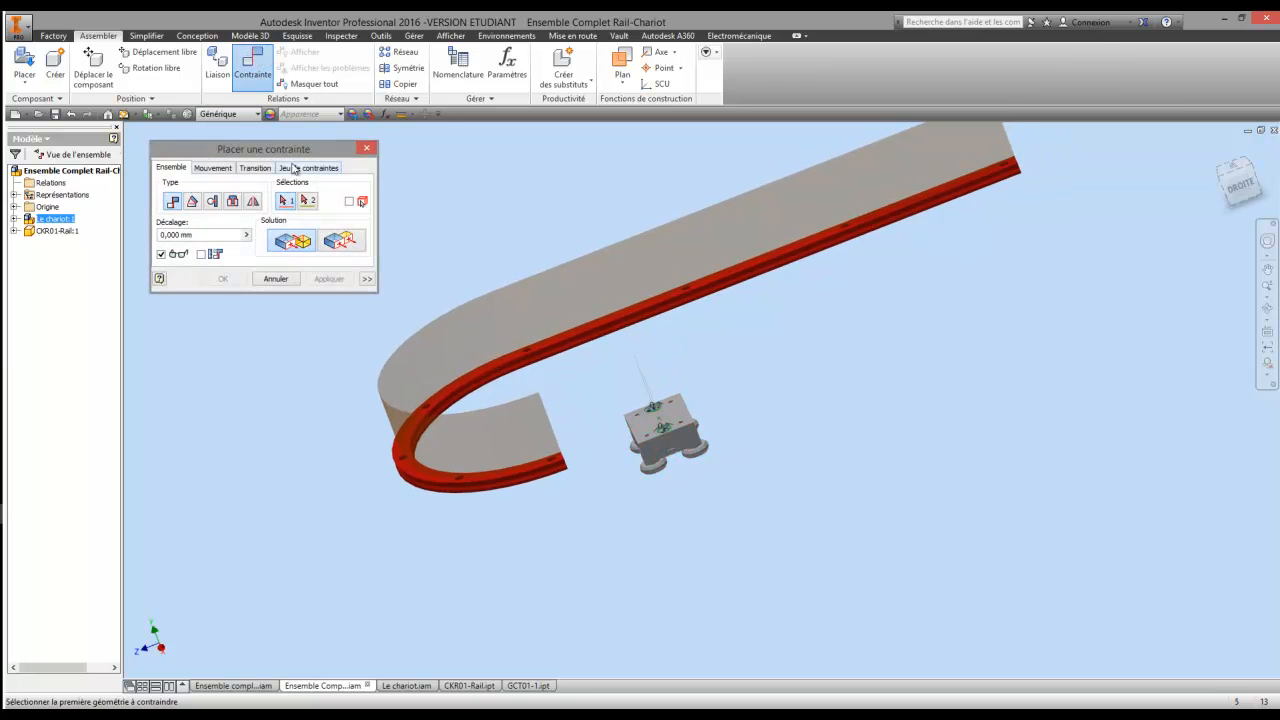
pyautogui.click(255, 168)
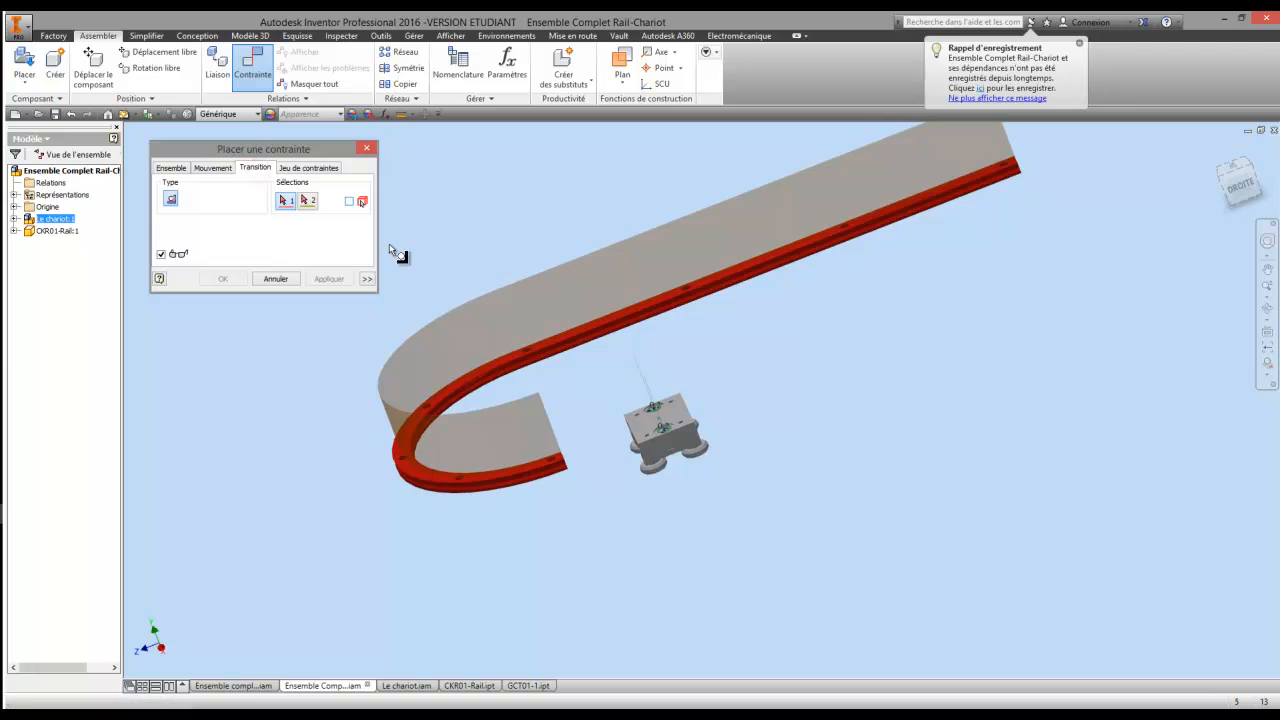
pyautogui.scroll(2, 640, 390)
pyautogui.scroll(3, 650, 375)
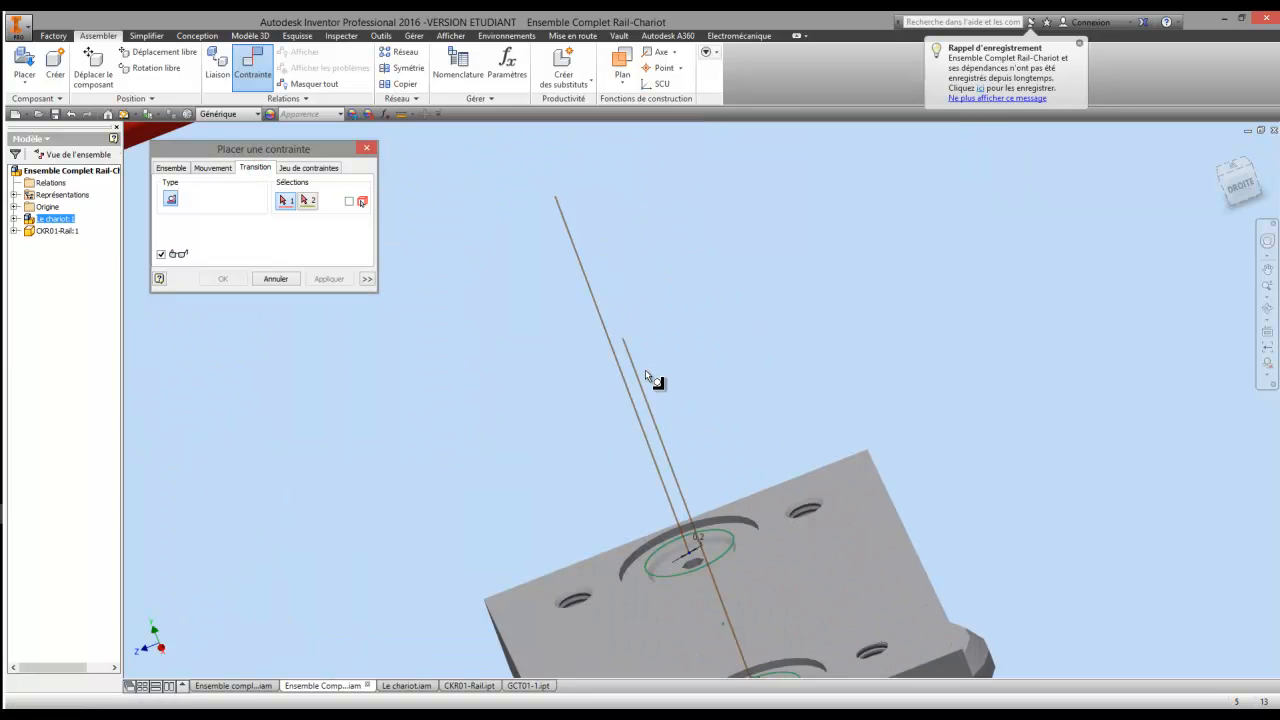
pyautogui.click(638, 379)
pyautogui.scroll(-4, 700, 350)
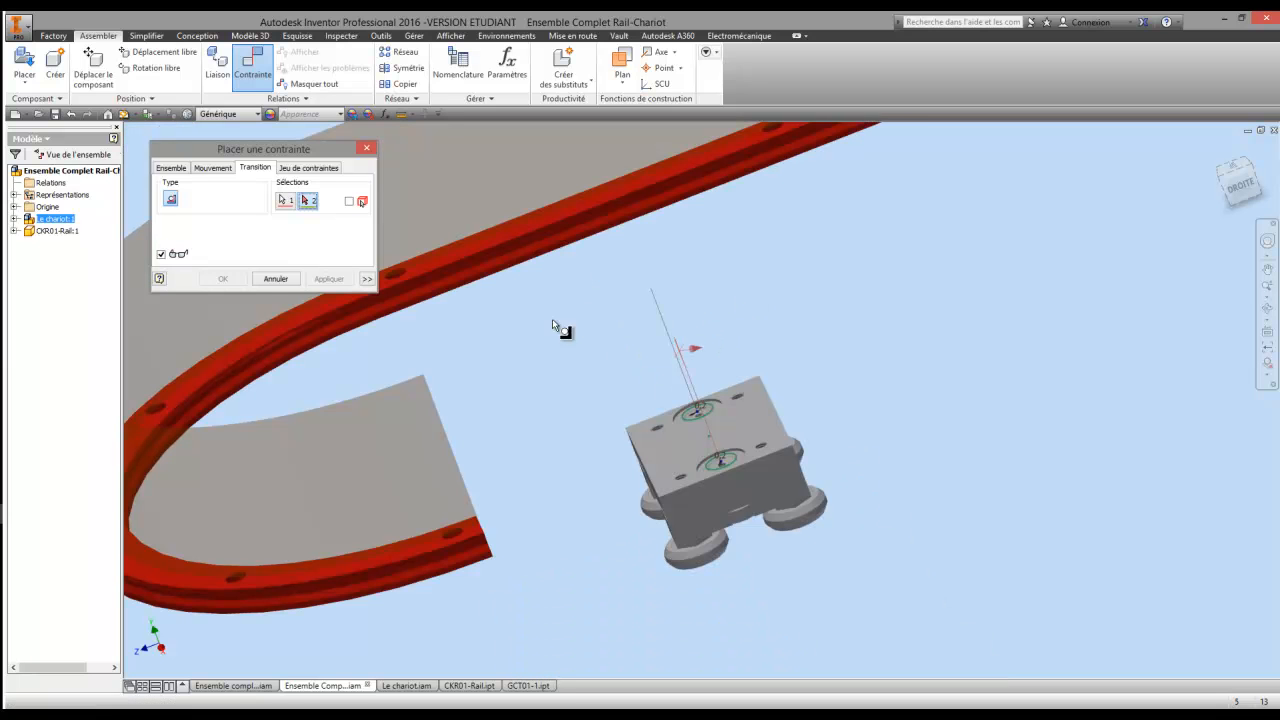
pyautogui.click(414, 402)
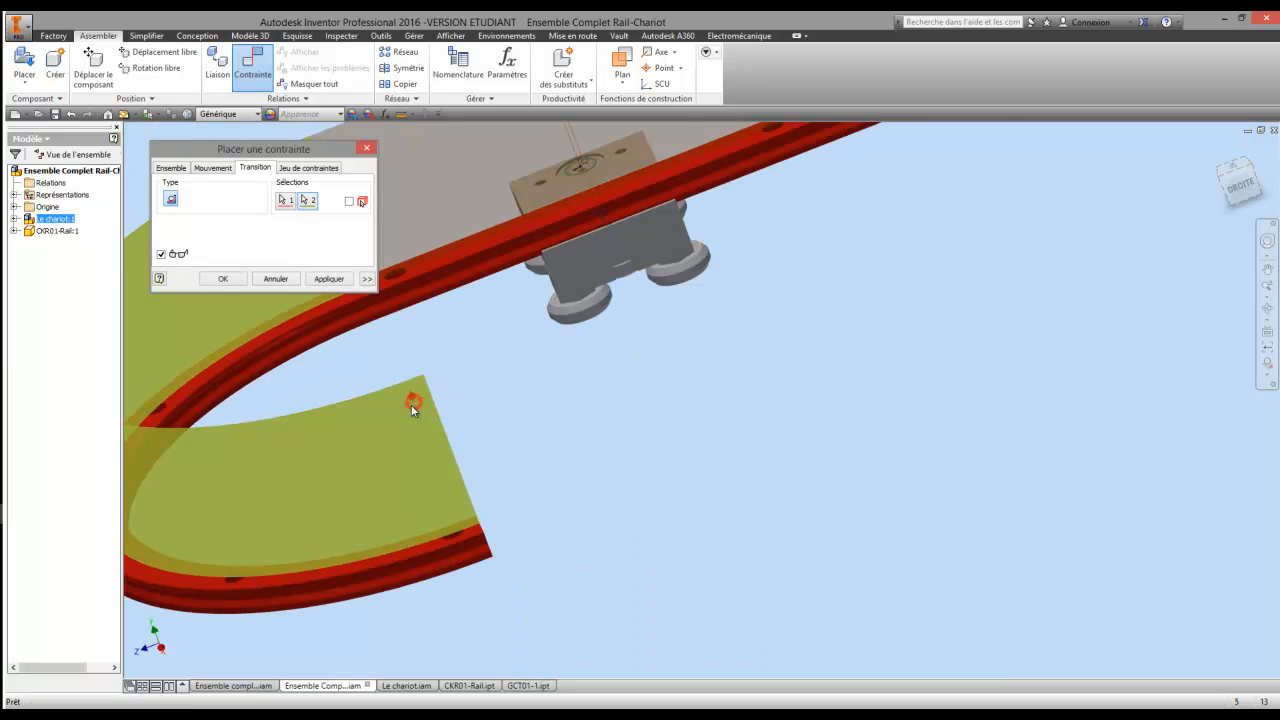
pyautogui.scroll(-5, 470, 410)
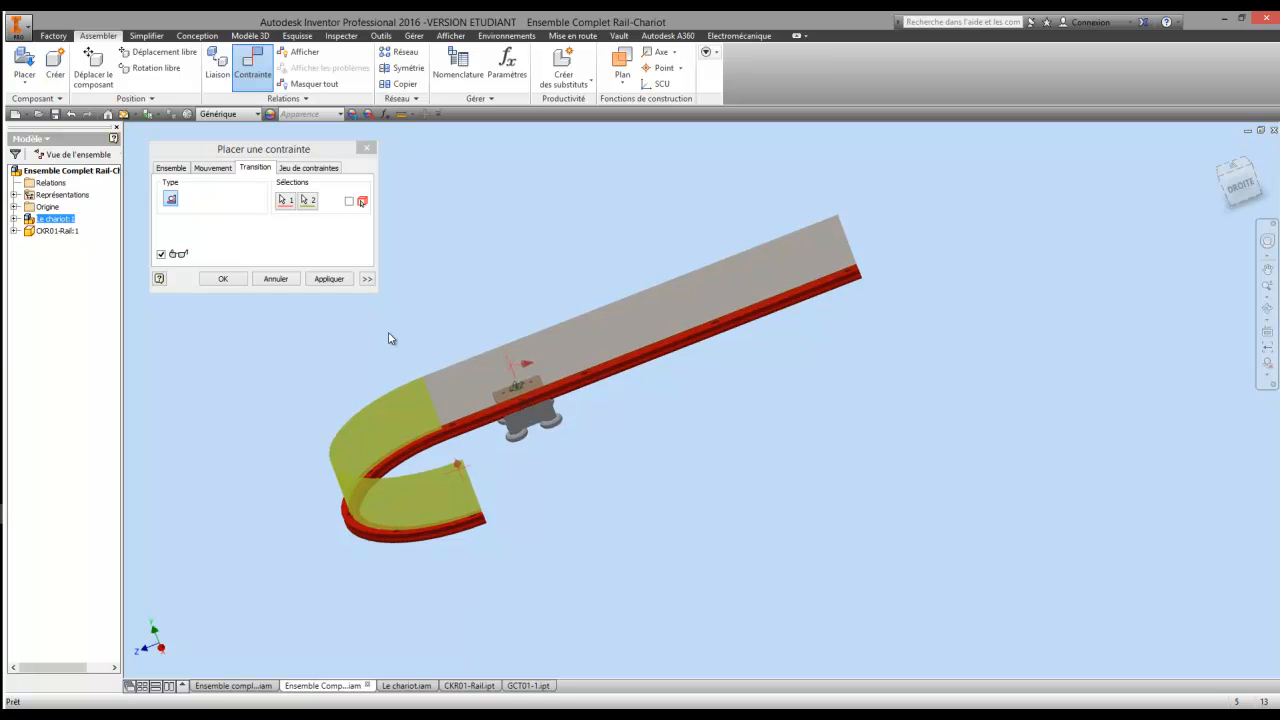
pyautogui.click(1267, 309)
pyautogui.moveTo(625, 402); pyautogui.dragTo(774, 417)
pyautogui.scroll(3, 590, 378)
pyautogui.rightClick(586, 377)
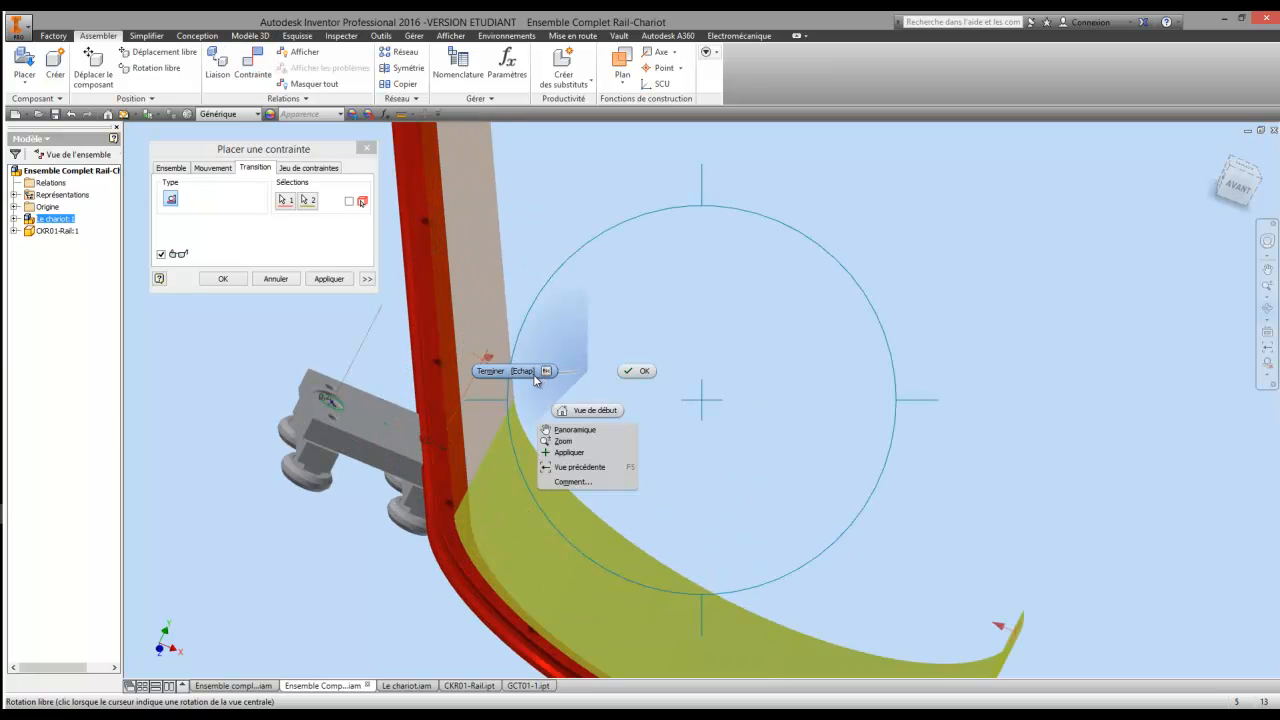
pyautogui.click(535, 378)
pyautogui.click(320, 279)
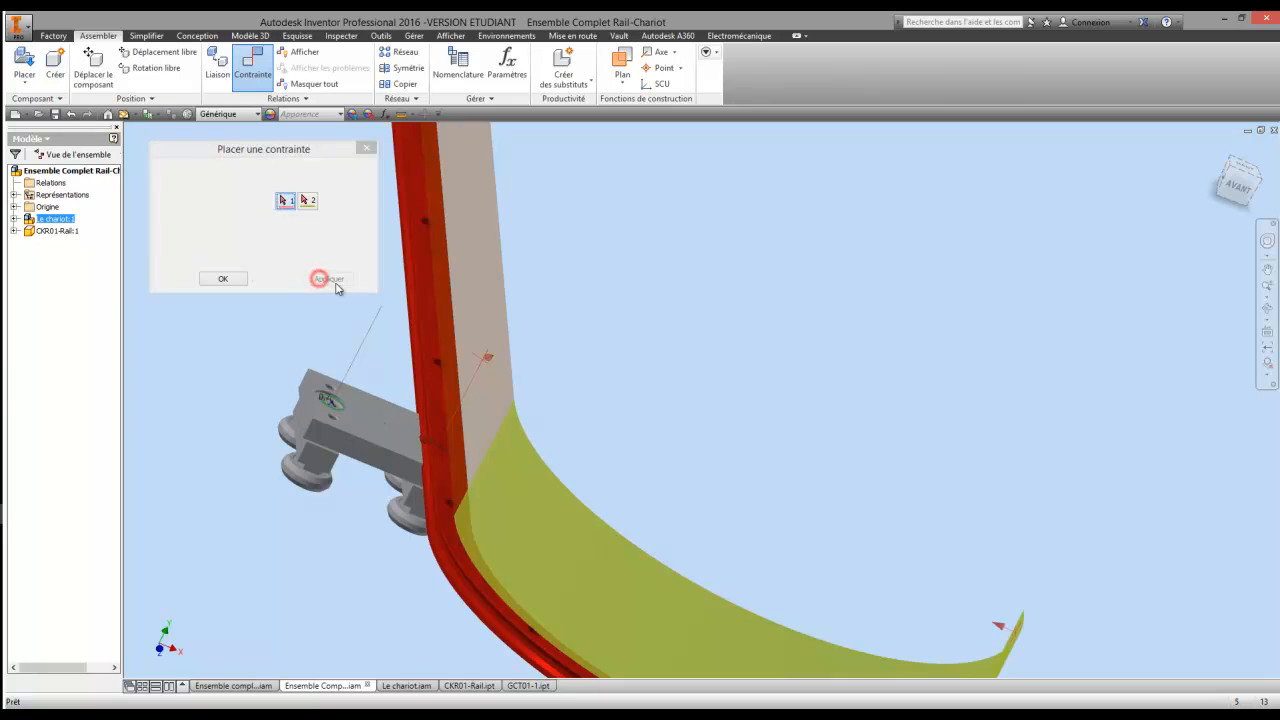
# - Add a transitional constraint between the carriage's other thin cylindrical surface and the straight part of the rail's guide surface
pyautogui.click(369, 329)
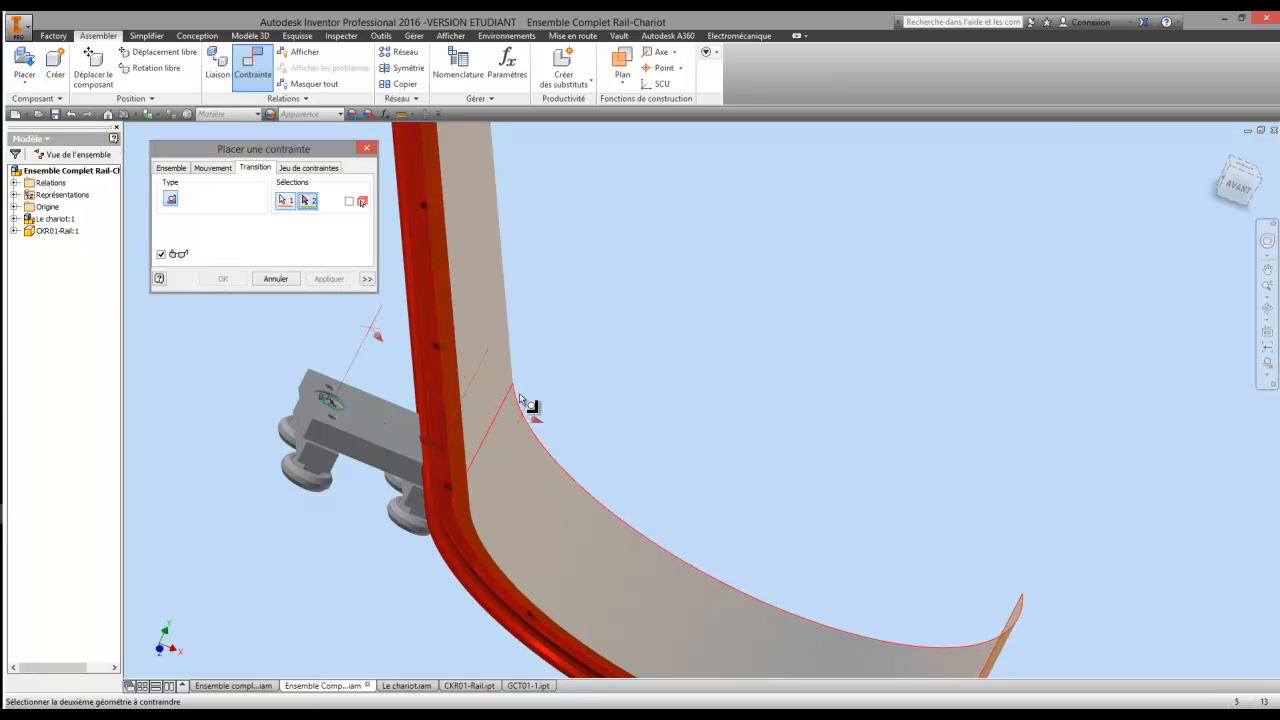
pyautogui.click(499, 370)
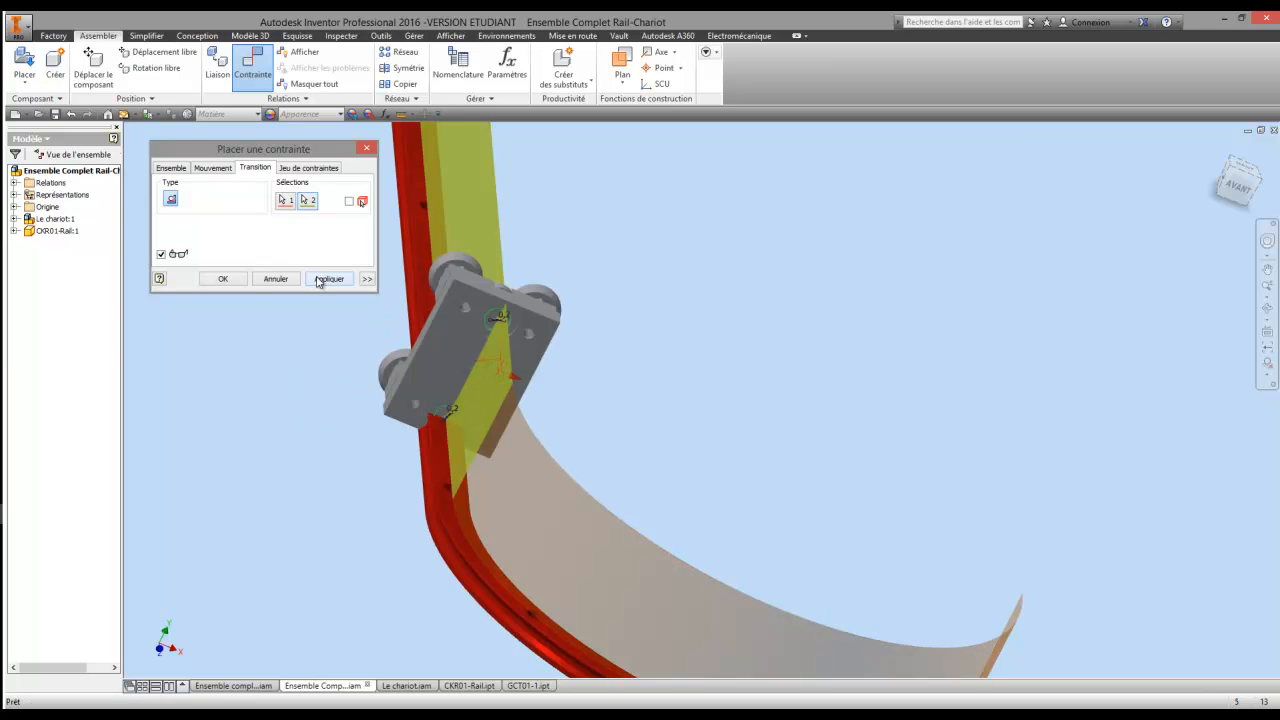
pyautogui.click(224, 279)
pyautogui.press('F4')
pyautogui.moveTo(549, 237); pyautogui.dragTo(676, 358)
pyautogui.rightClick(681, 338)
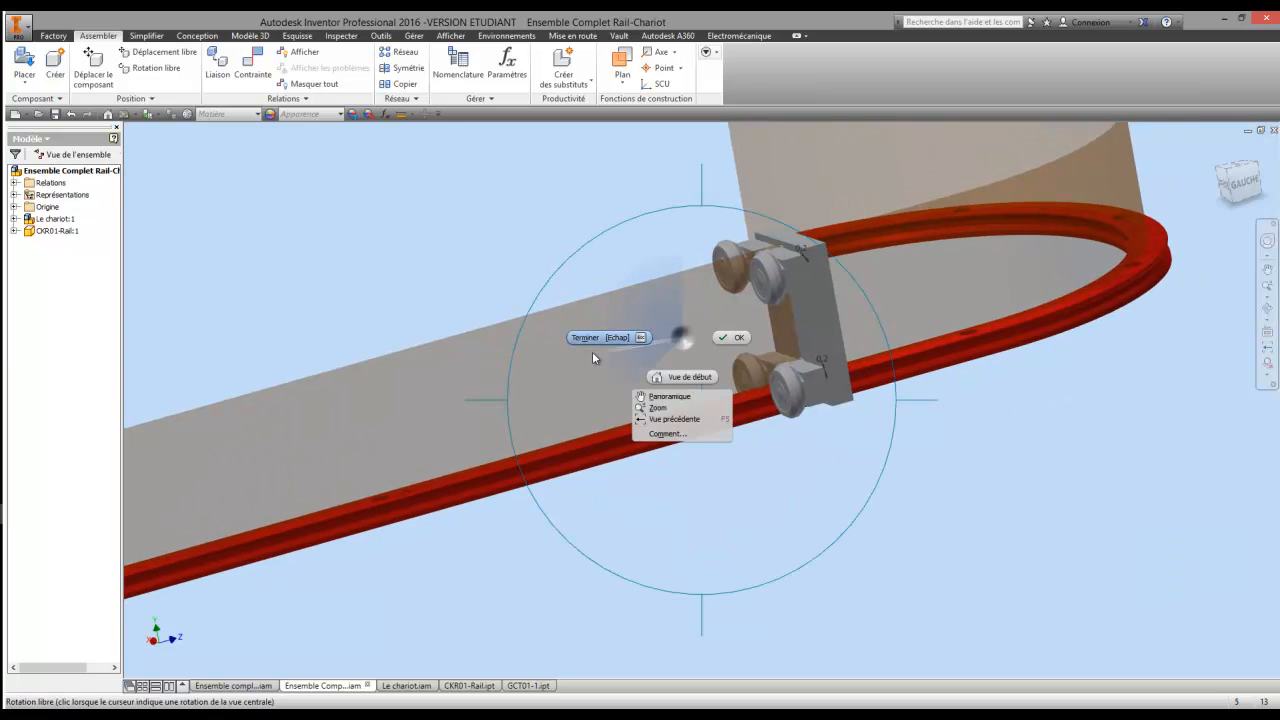
# - Add a mate constraint between the carriage plate's wheel-side face and the rail's top face with an 11 mm offset
pyautogui.click(568, 338)
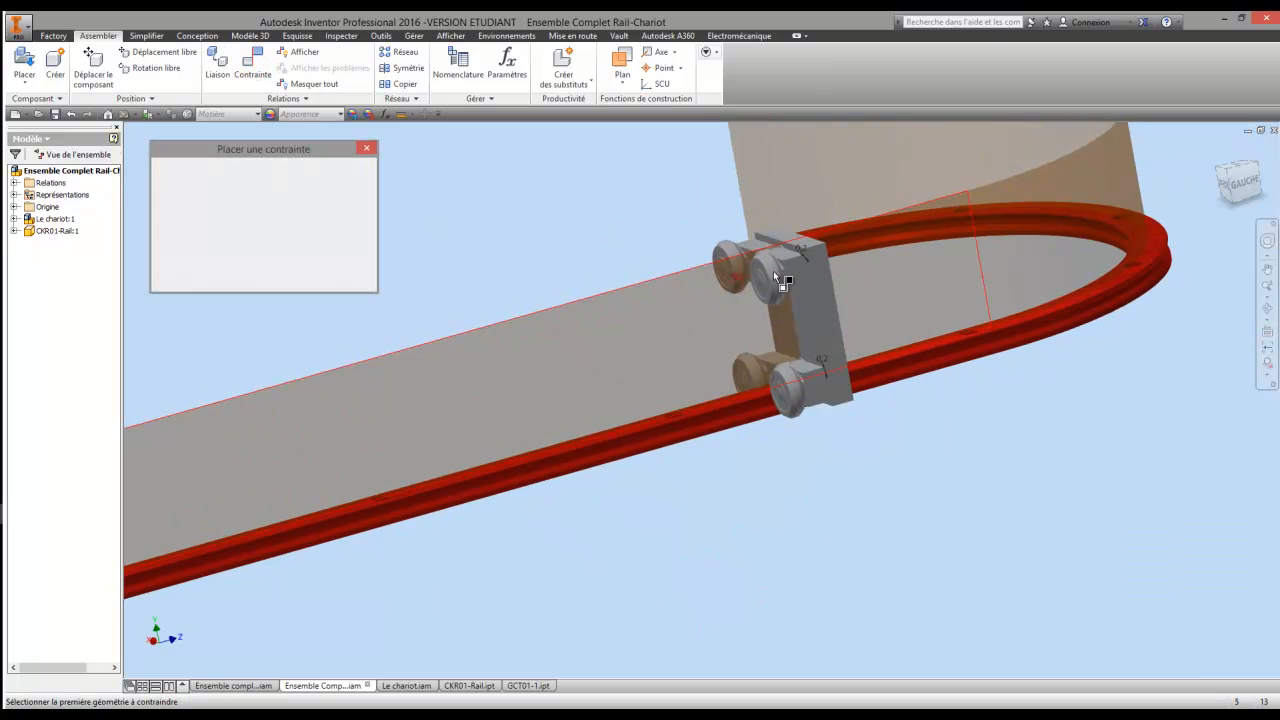
pyautogui.scroll(5, 777, 277)
pyautogui.click(861, 448)
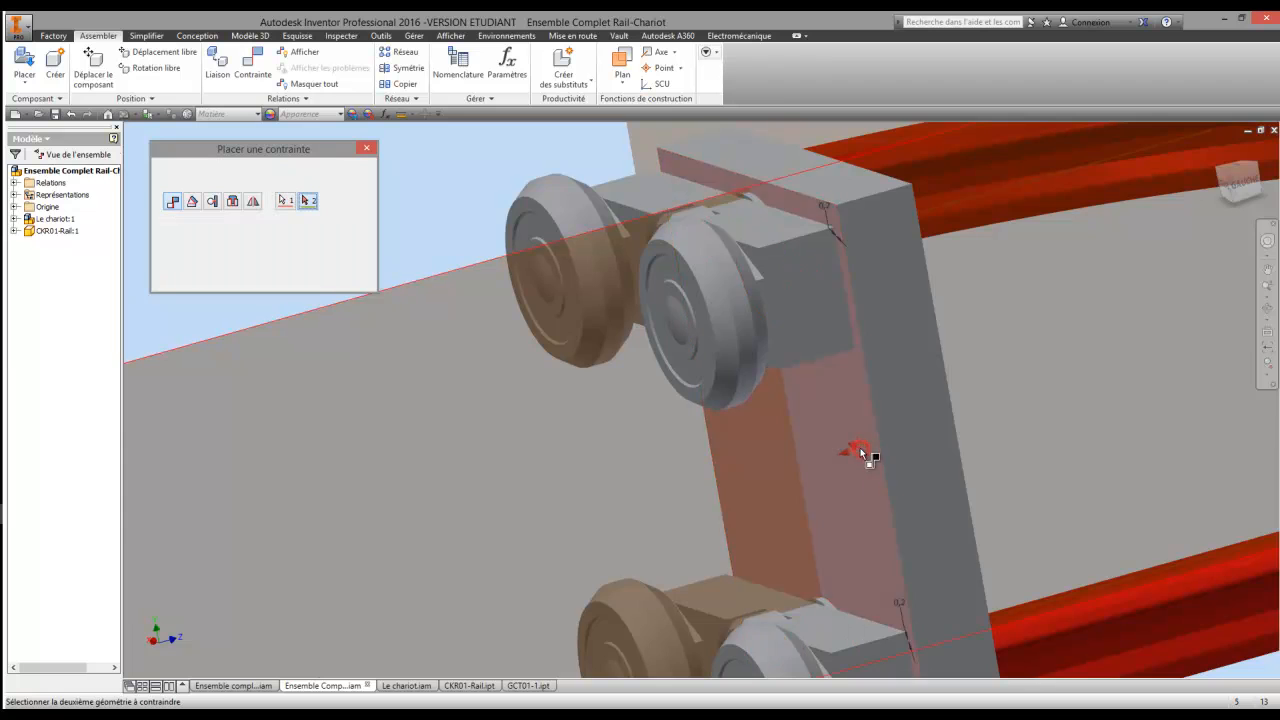
pyautogui.scroll(-5, 1028, 444)
pyautogui.click(1250, 318)
pyautogui.moveTo(680, 430); pyautogui.dragTo(591, 286)
pyautogui.rightClick(588, 298)
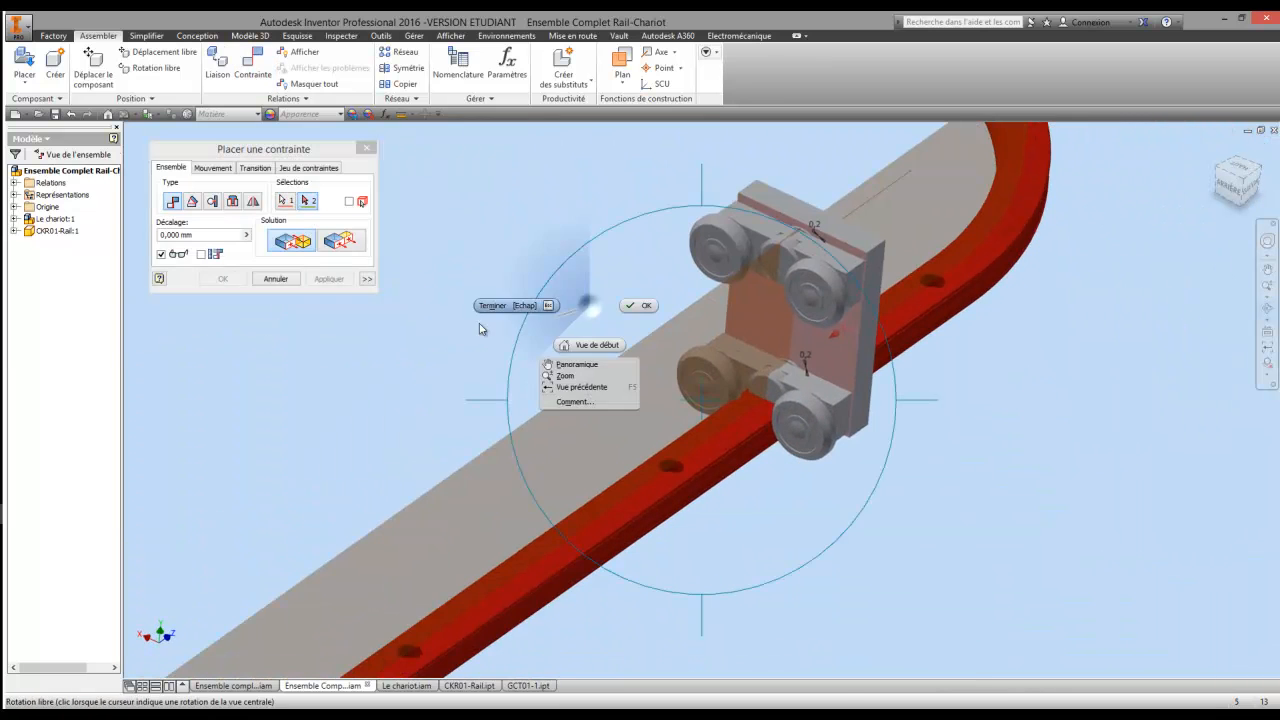
pyautogui.click(634, 304)
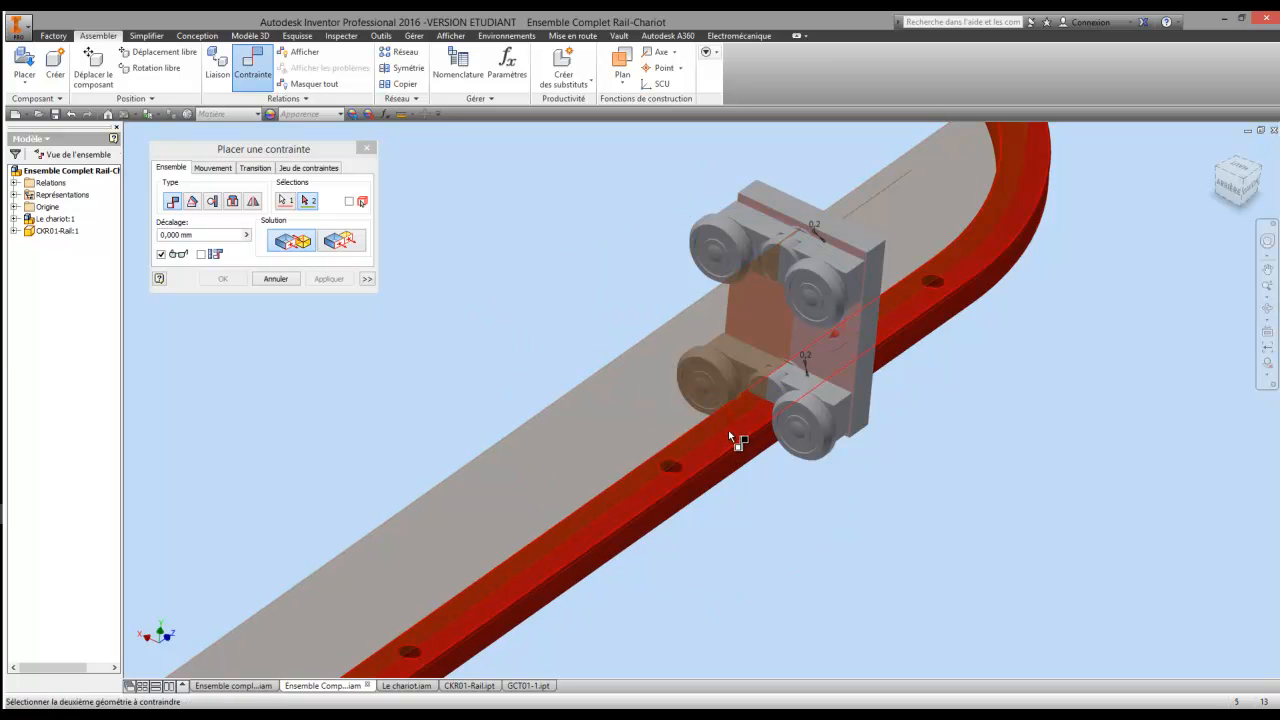
pyautogui.click(728, 431)
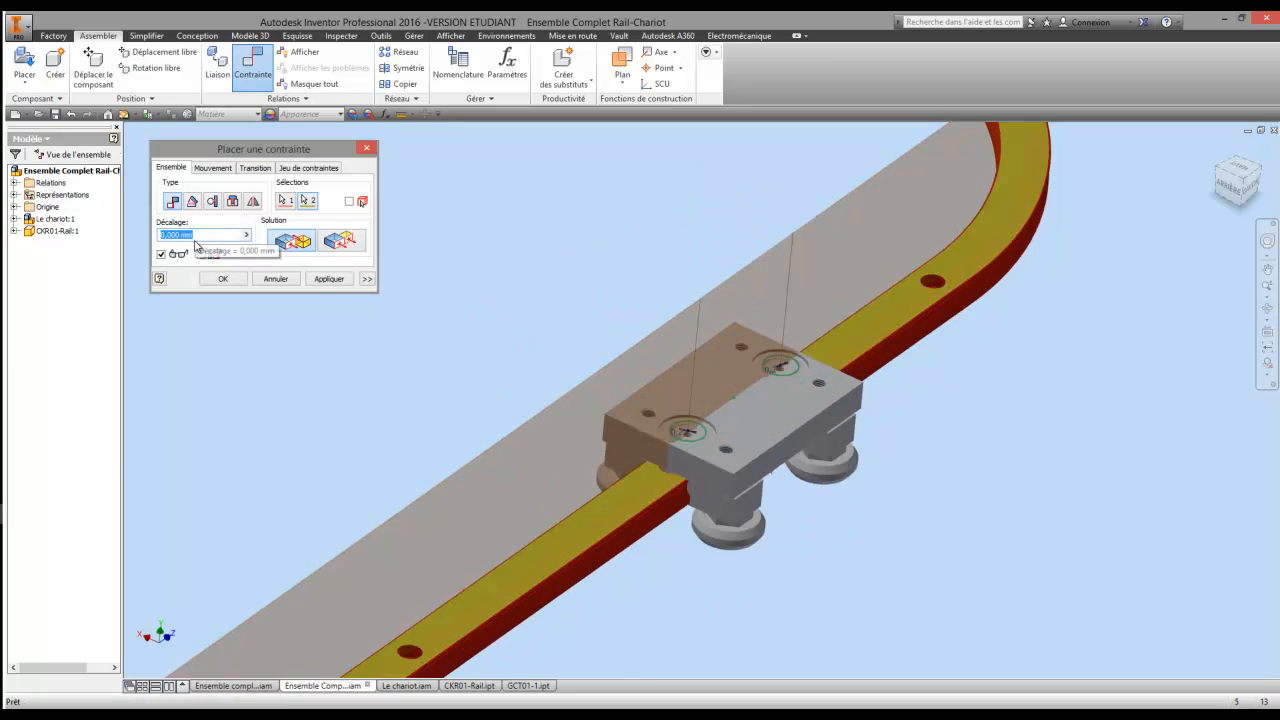
pyautogui.moveTo(197, 237); pyautogui.dragTo(146, 236)
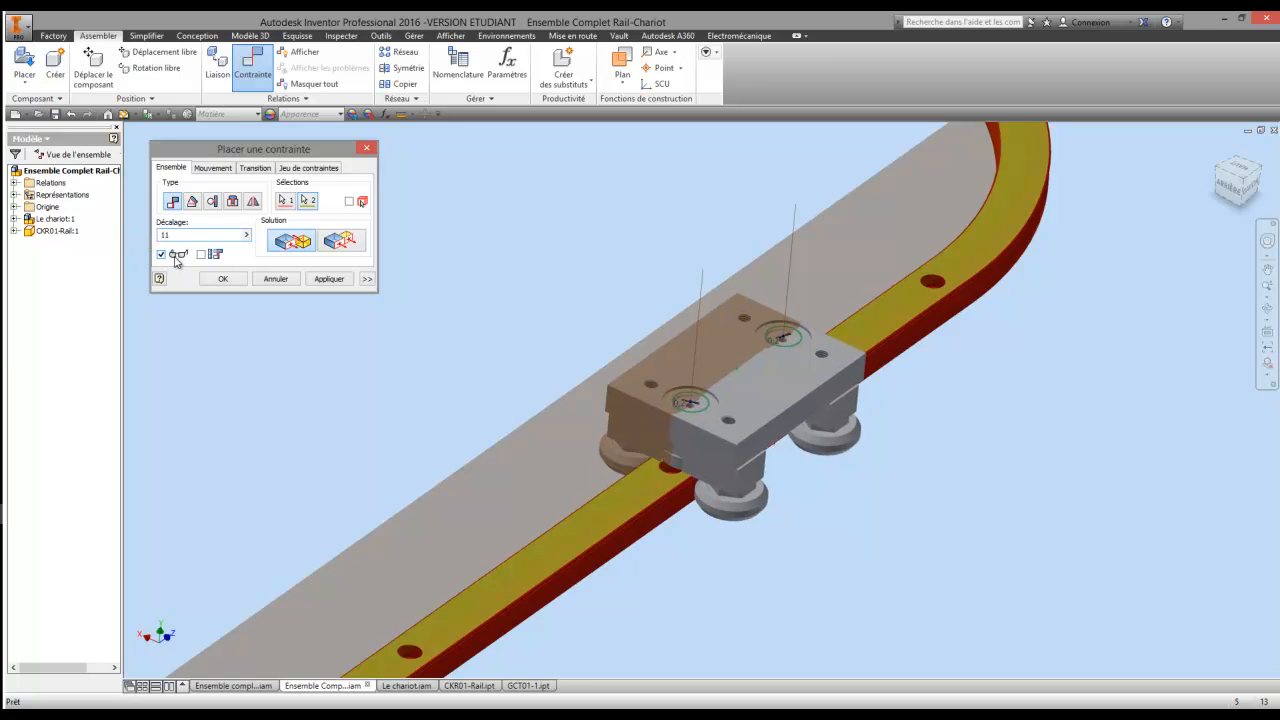
pyautogui.click(232, 279)
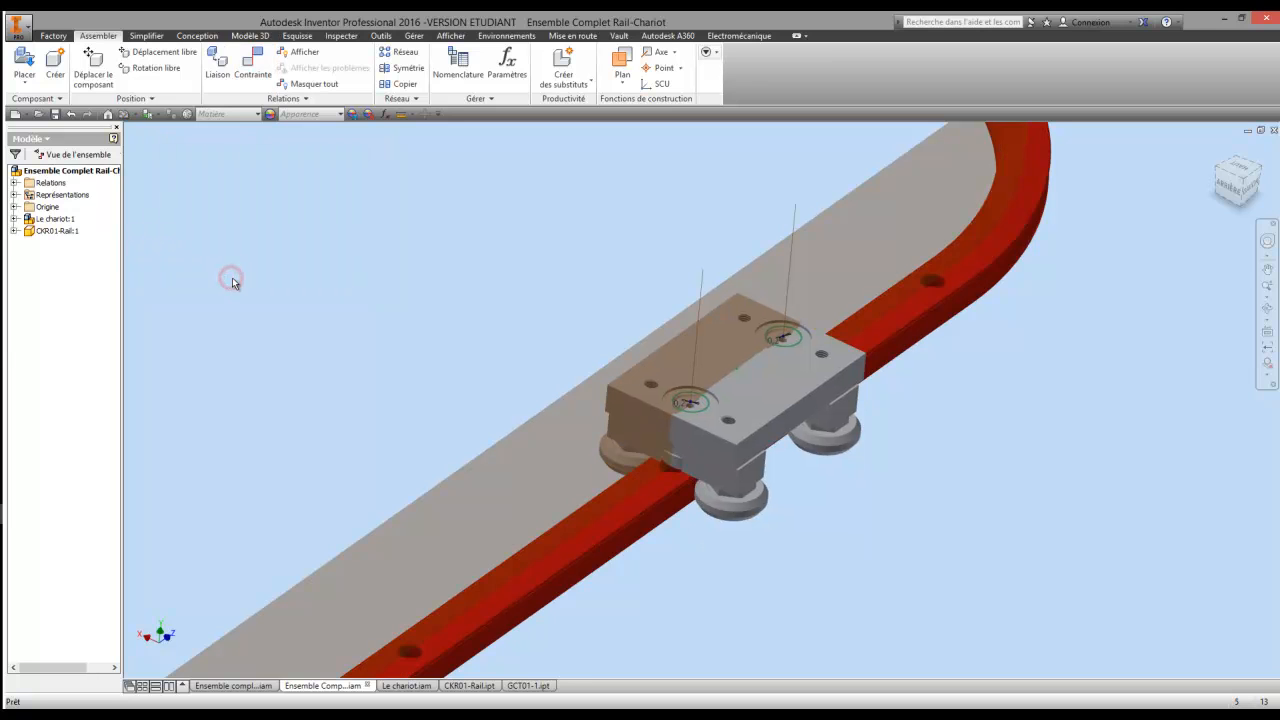
# - Try moving the constrained carriage along the rail to test how the assembly behaves
pyautogui.press('F4')
pyautogui.moveTo(604, 423); pyautogui.dragTo(668, 417)
pyautogui.scroll(2, 628, 347)
pyautogui.scroll(-2, 669, 410)
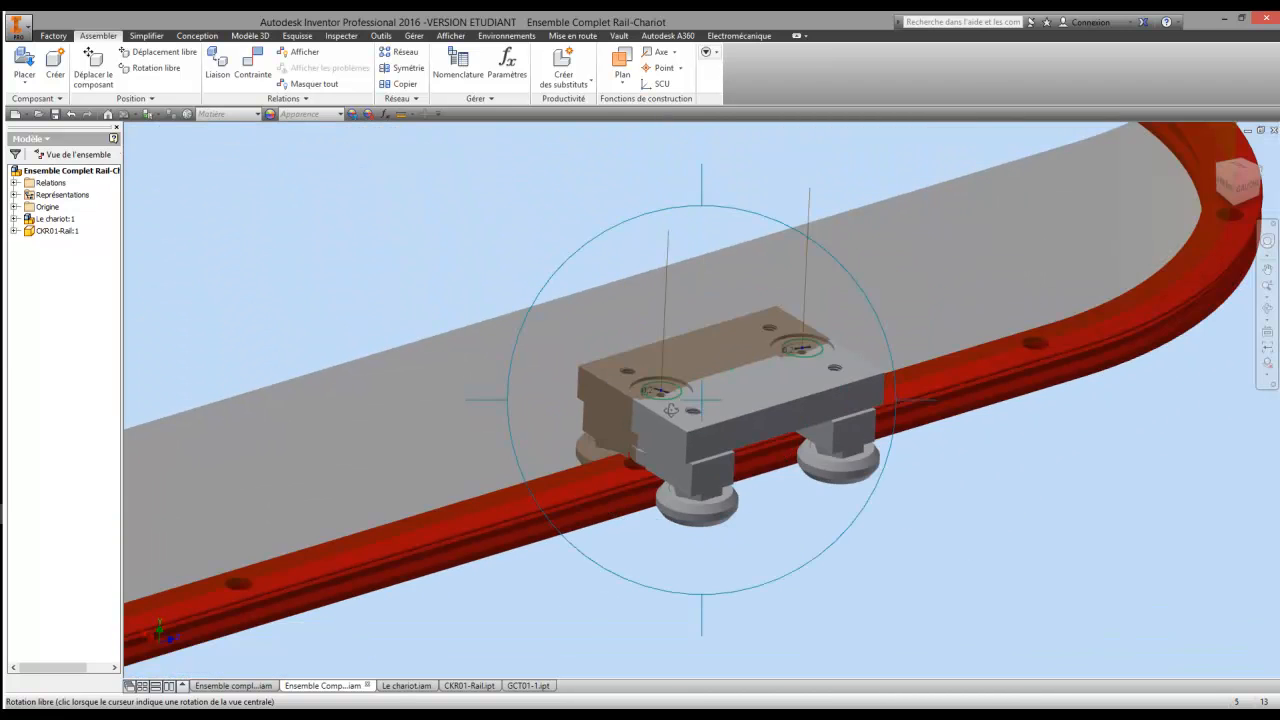
pyautogui.rightClick(671, 409)
pyautogui.click(605, 411)
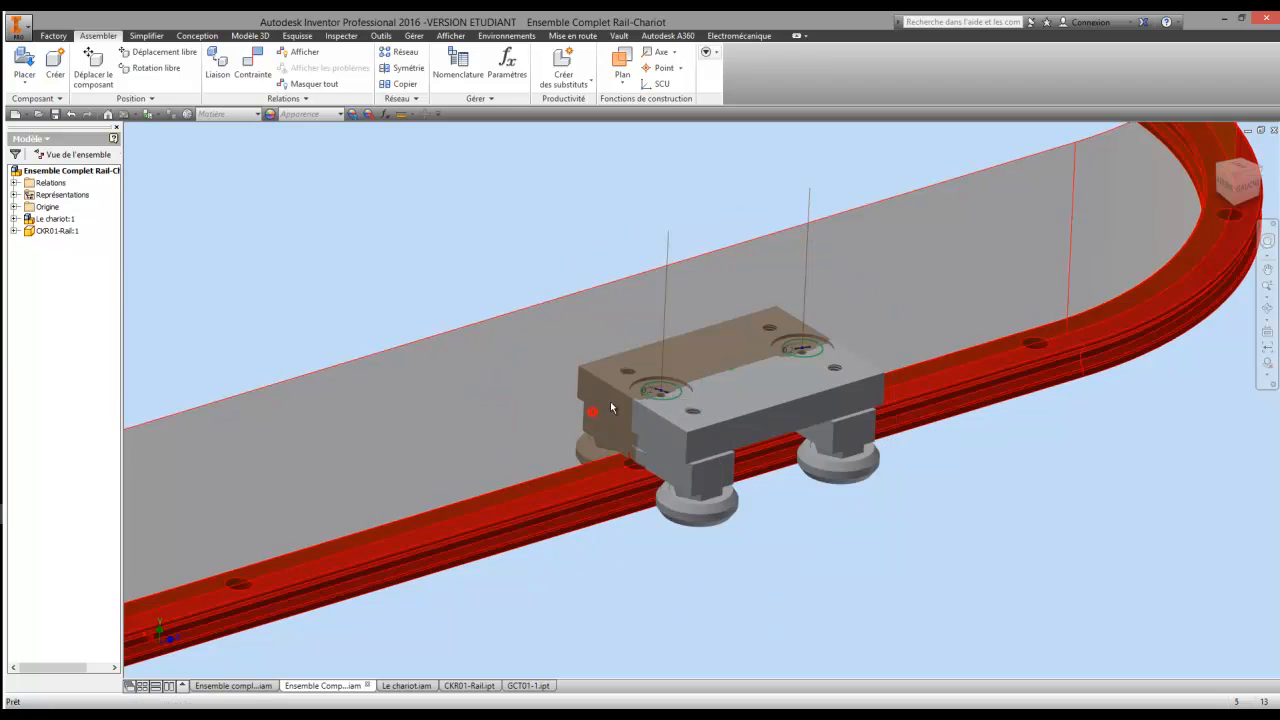
pyautogui.click(728, 406)
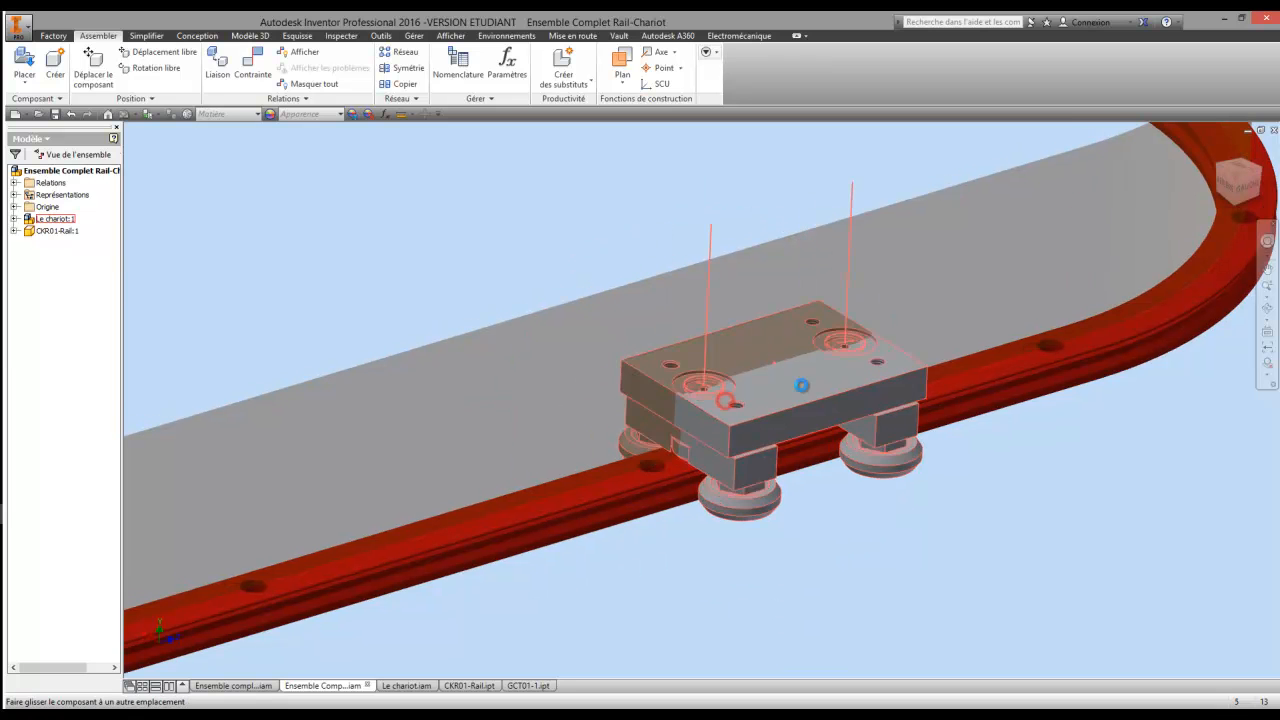
pyautogui.click(292, 316)
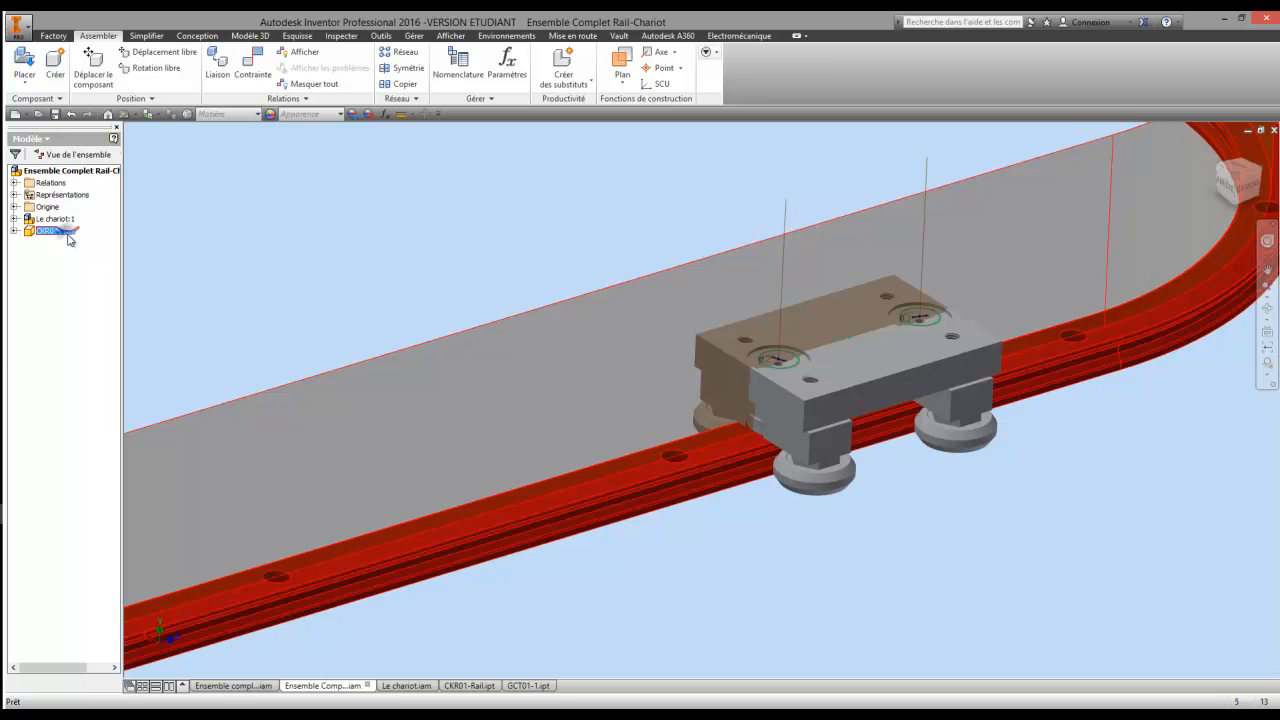
# - Ground the CKR01-Rail component in the assembly
pyautogui.rightClick(68, 235)
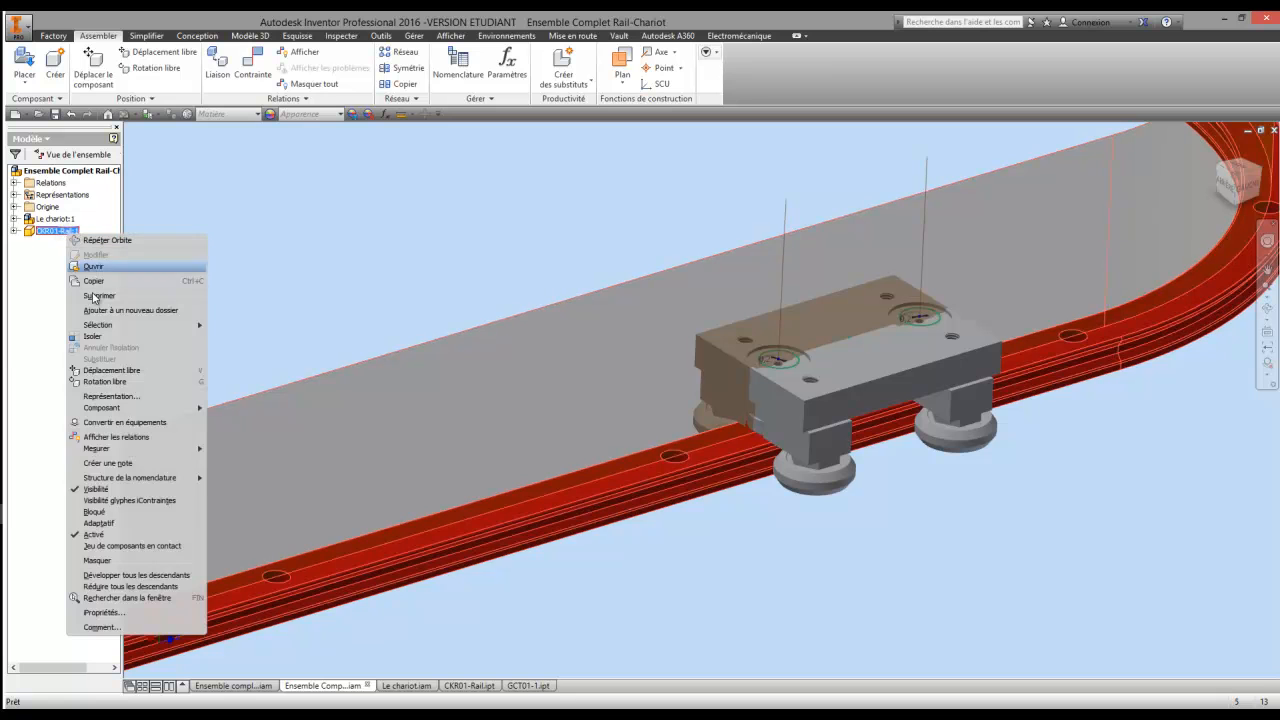
pyautogui.click(116, 513)
# - Slide the carriage along the straight part of the grounded rail to check its guided movement
pyautogui.scroll(7, 372, 302)
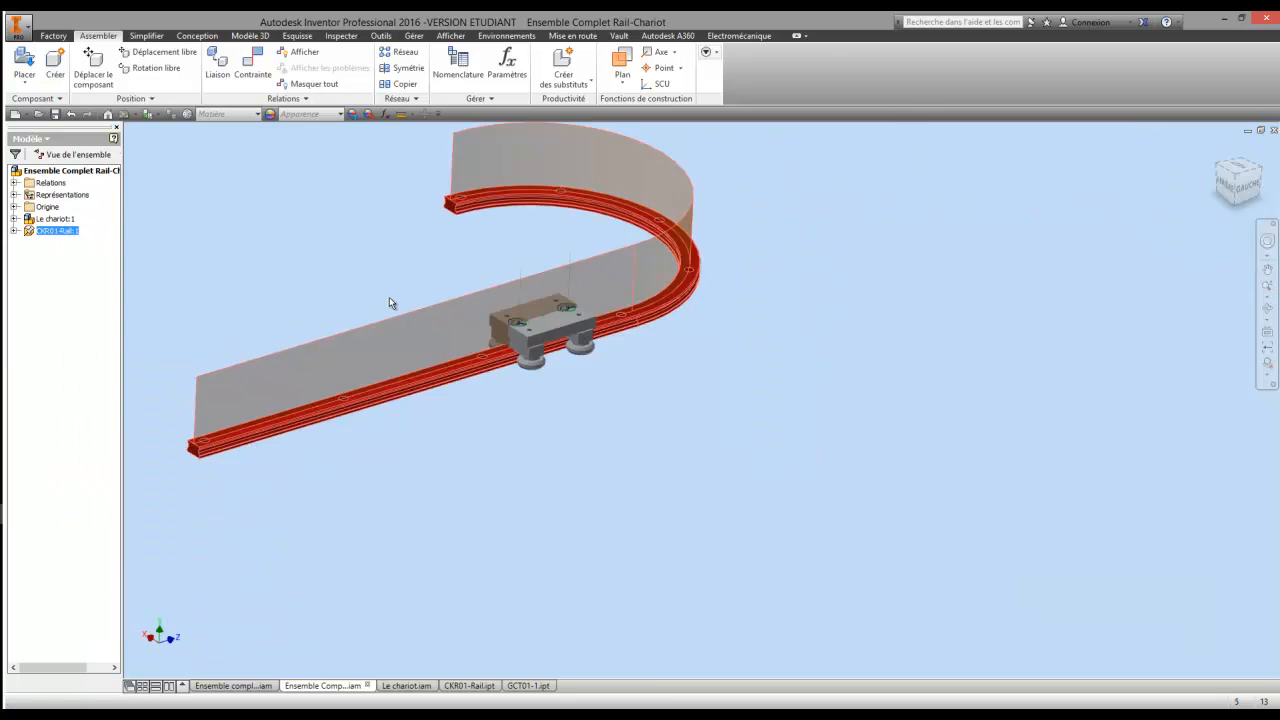
pyautogui.moveTo(504, 286); pyautogui.dragTo(754, 468, button='middle')
pyautogui.scroll(-3, 755, 467)
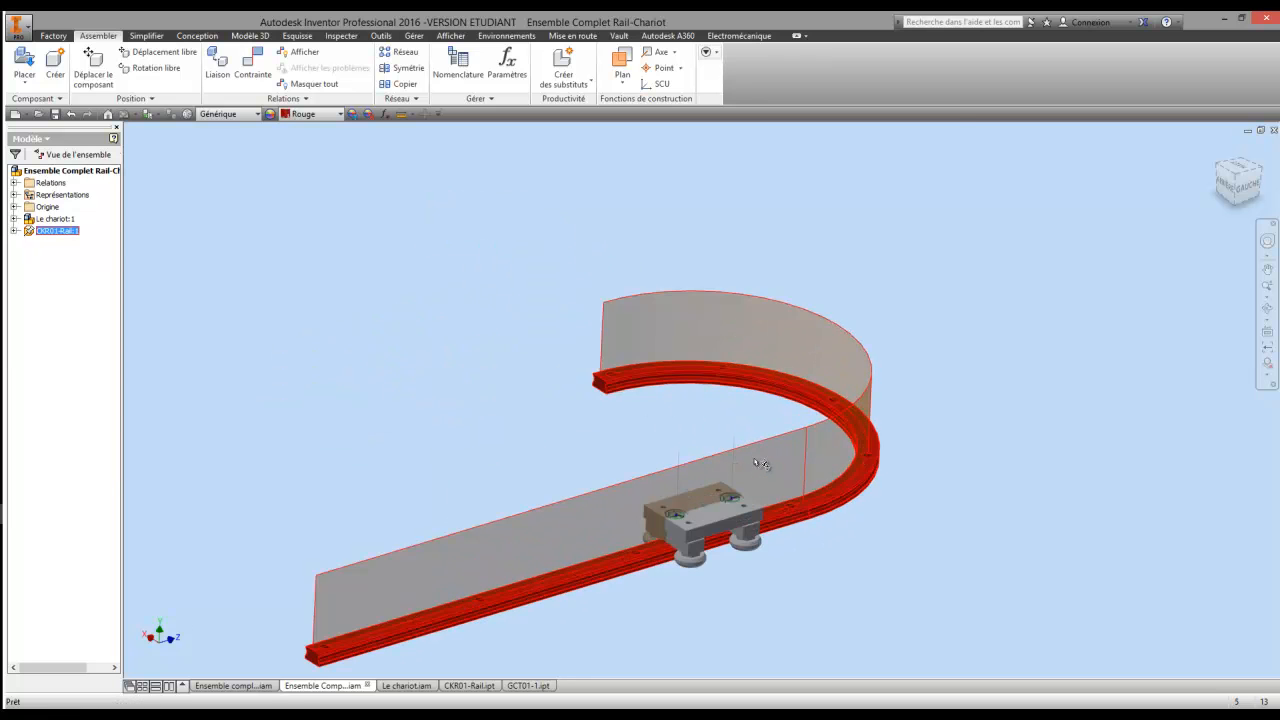
pyautogui.scroll(-4, 760, 463)
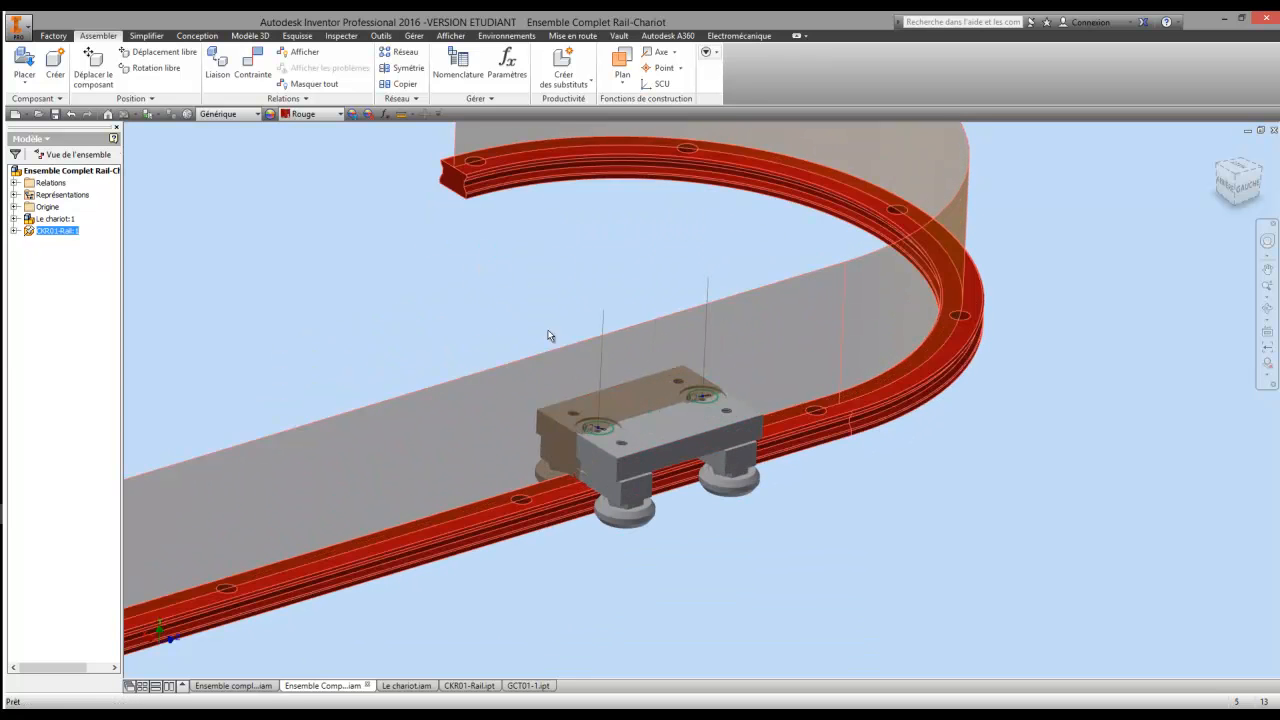
pyautogui.moveTo(654, 440); pyautogui.dragTo(303, 604)
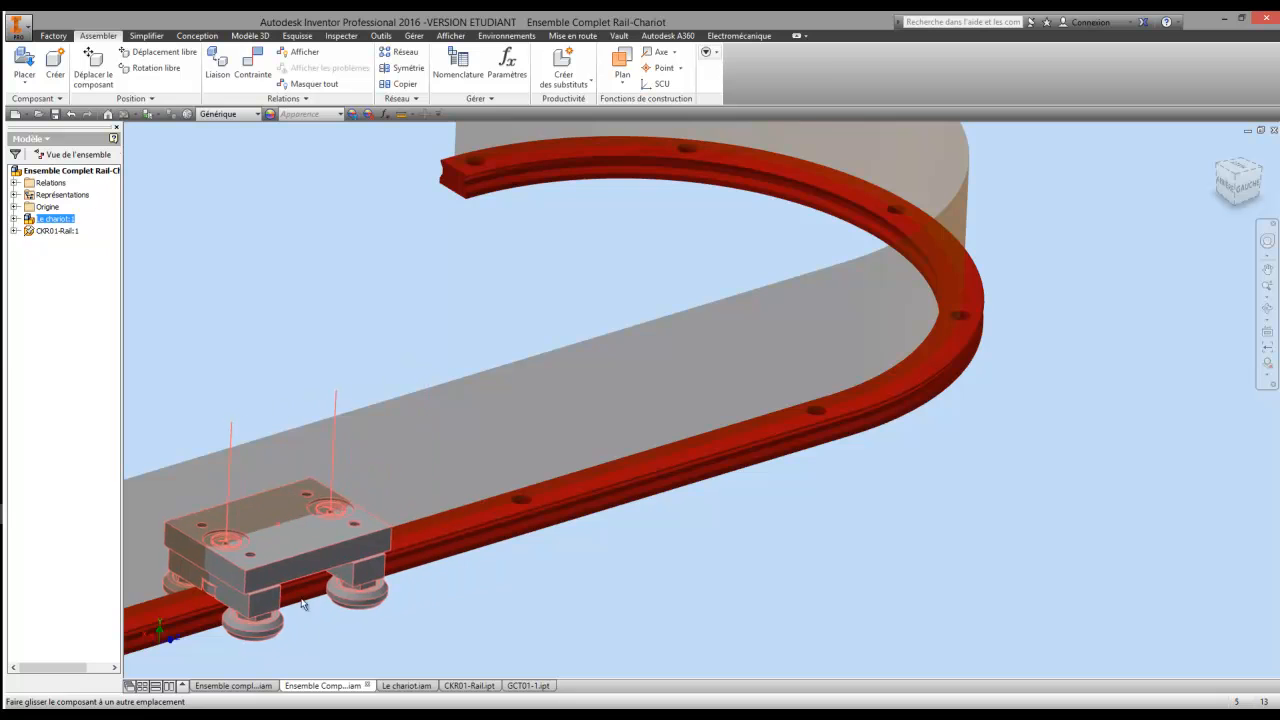
pyautogui.scroll(3, 484, 520)
pyautogui.moveTo(488, 515); pyautogui.dragTo(698, 449, button='middle')
pyautogui.moveTo(586, 477)
pyautogui.mouseDown()
pyautogui.moveTo(522, 512)
pyautogui.moveTo(850, 395)
pyautogui.moveTo(989, 321)
pyautogui.moveTo(878, 422)
pyautogui.moveTo(590, 508)
pyautogui.mouseUp()
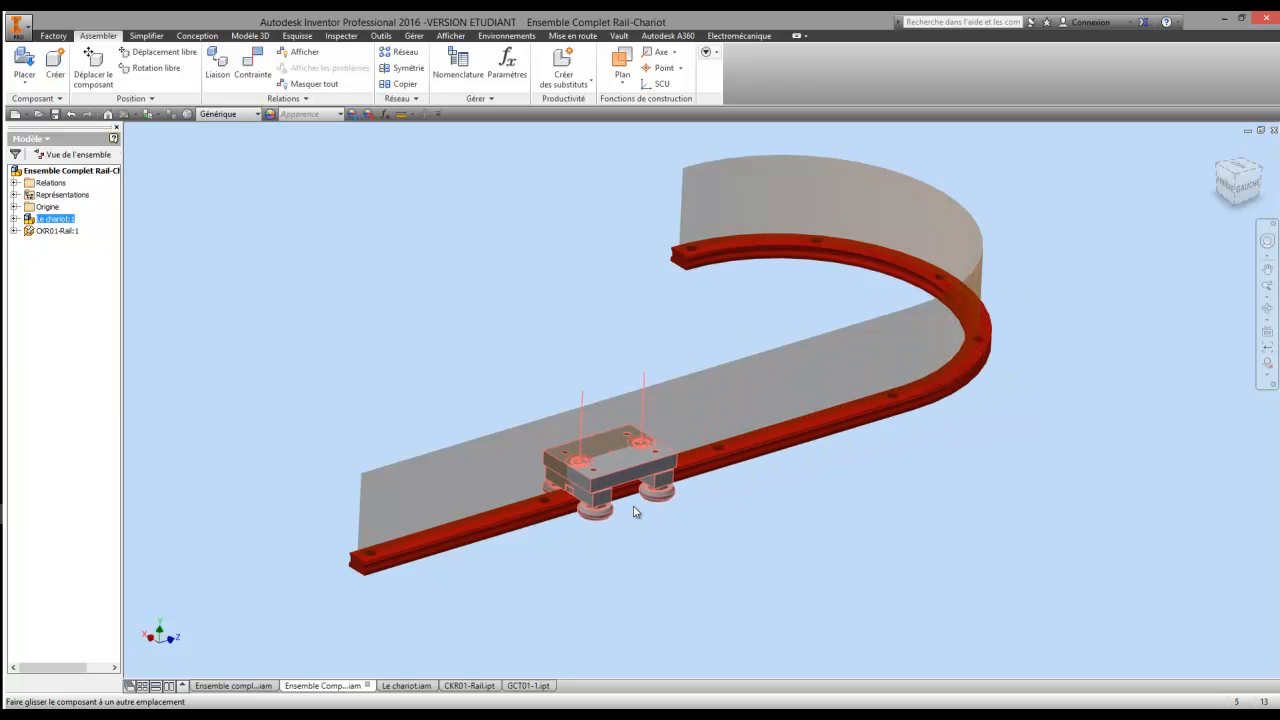